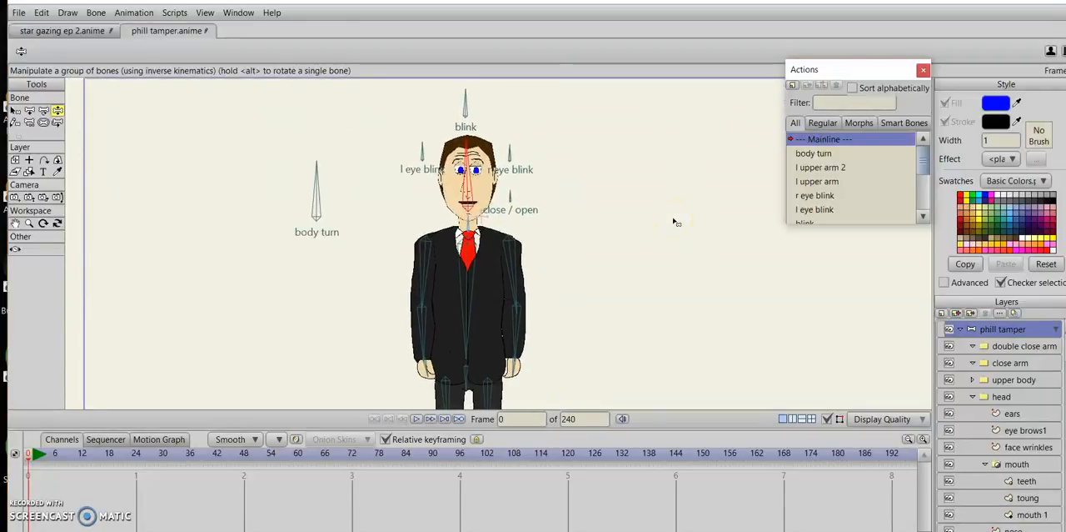
# Rotate the close / open smart bone beside the head to test the mouth opening.
pyautogui.scroll(1, 676, 222)
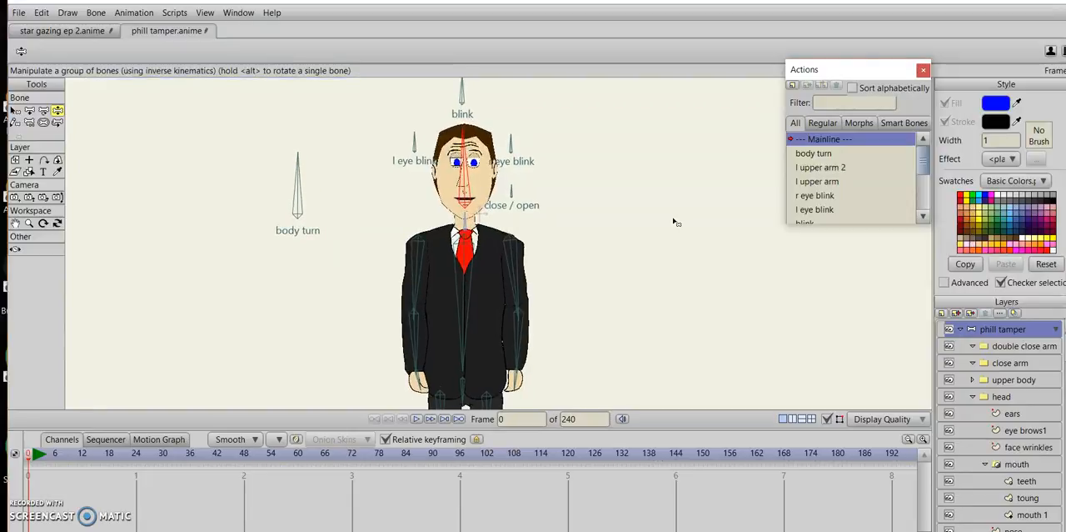
pyautogui.moveTo(676, 222); pyautogui.dragTo(673, 251)
pyautogui.scroll(3, 673, 251)
pyautogui.scroll(3, 673, 251)
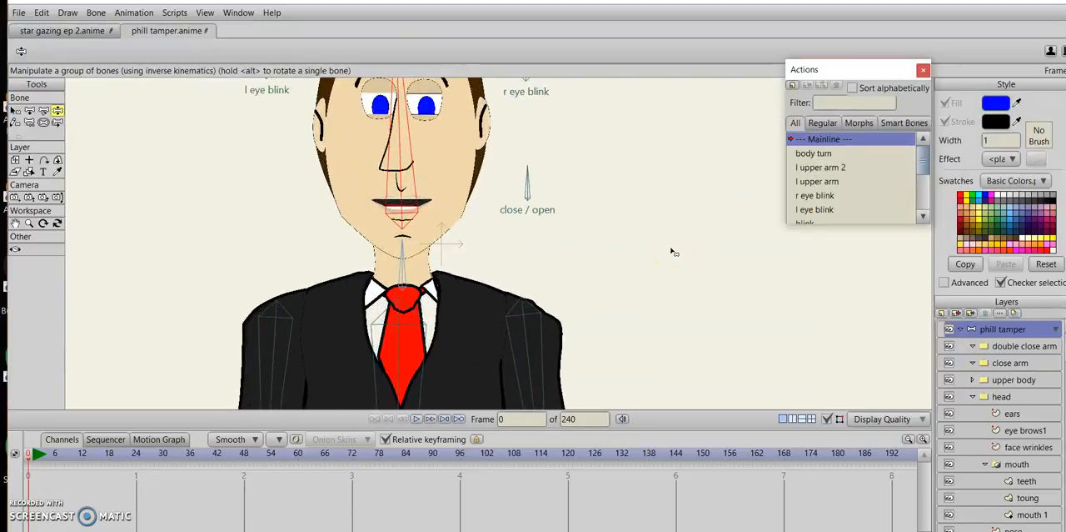
pyautogui.moveTo(671, 251); pyautogui.dragTo(676, 308)
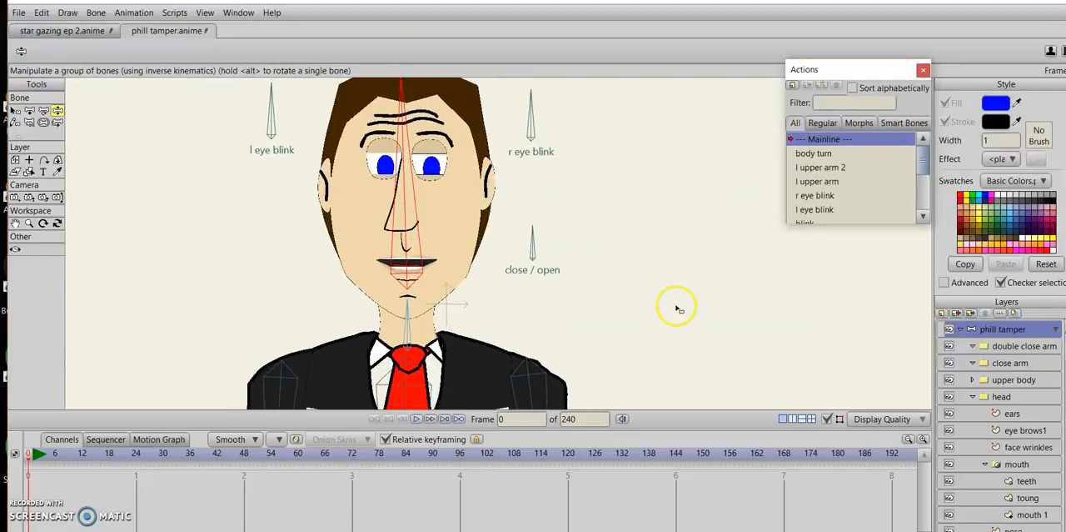
pyautogui.moveTo(524, 238); pyautogui.dragTo(565, 250)
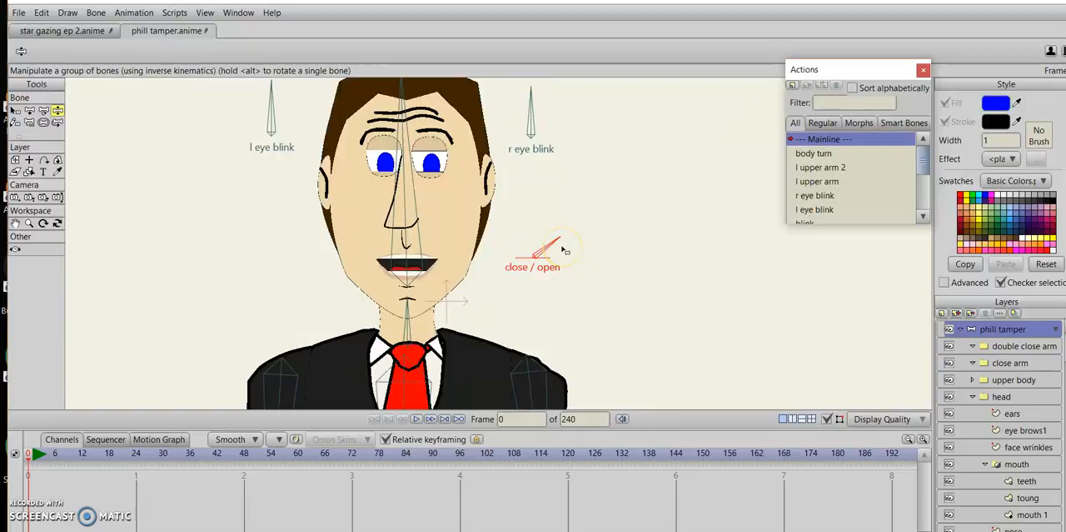
pyautogui.click(781, 319)
# Move the ears and nose layers out of the head group, placing them directly above it.
pyautogui.scroll(-3, 1000, 425)
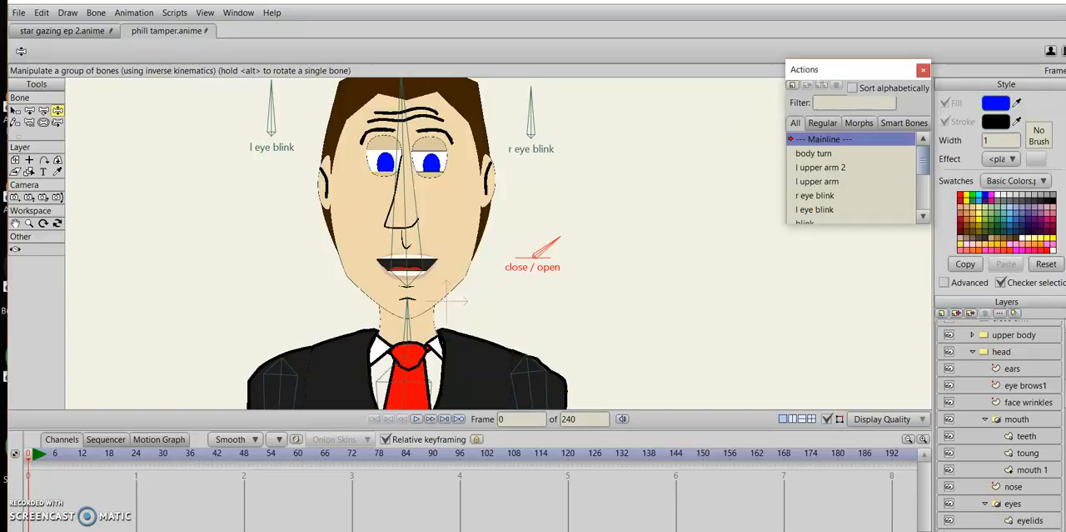
pyautogui.click(1011, 368)
pyautogui.moveTo(1014, 370); pyautogui.dragTo(1021, 347)
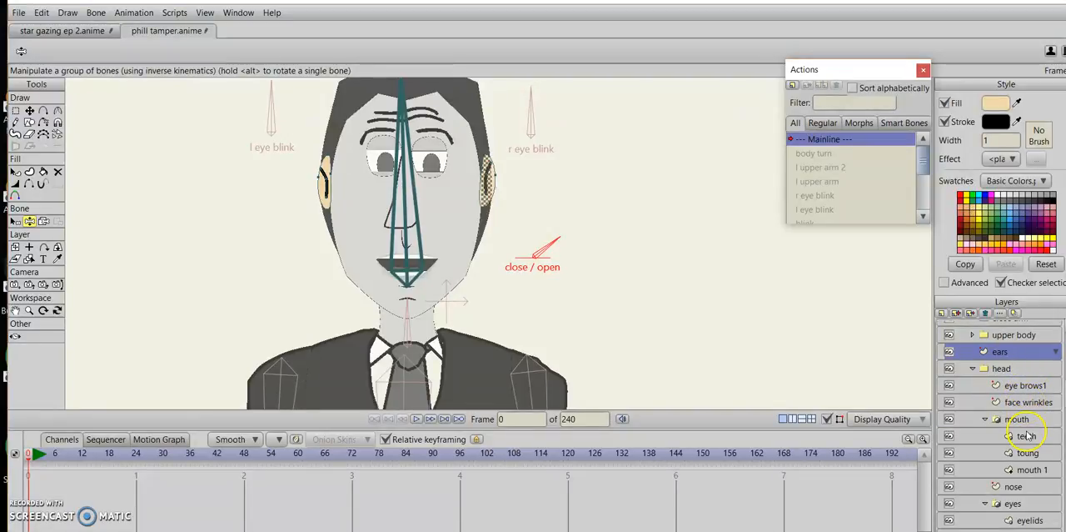
pyautogui.click(986, 418)
pyautogui.click(985, 453)
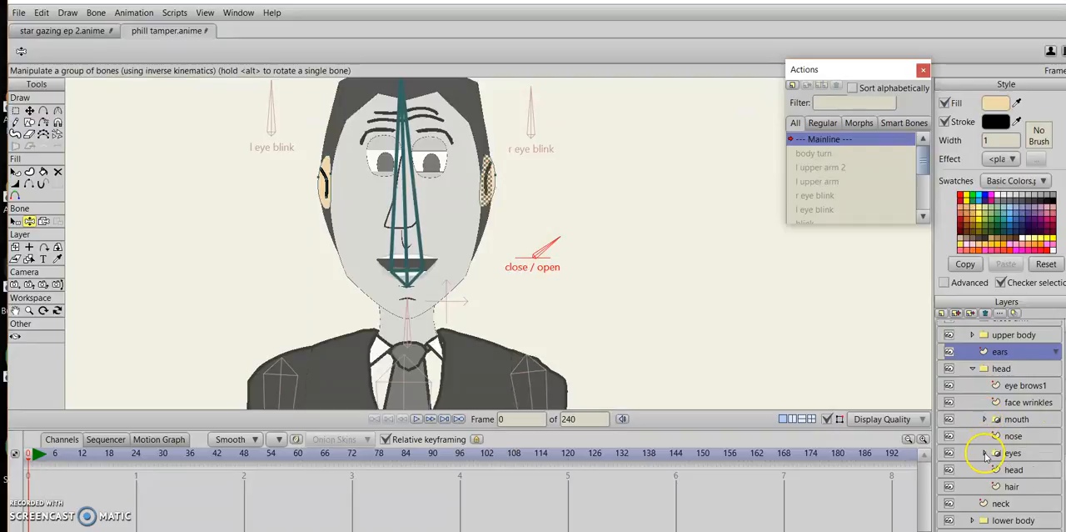
pyautogui.moveTo(1008, 436); pyautogui.dragTo(1023, 363)
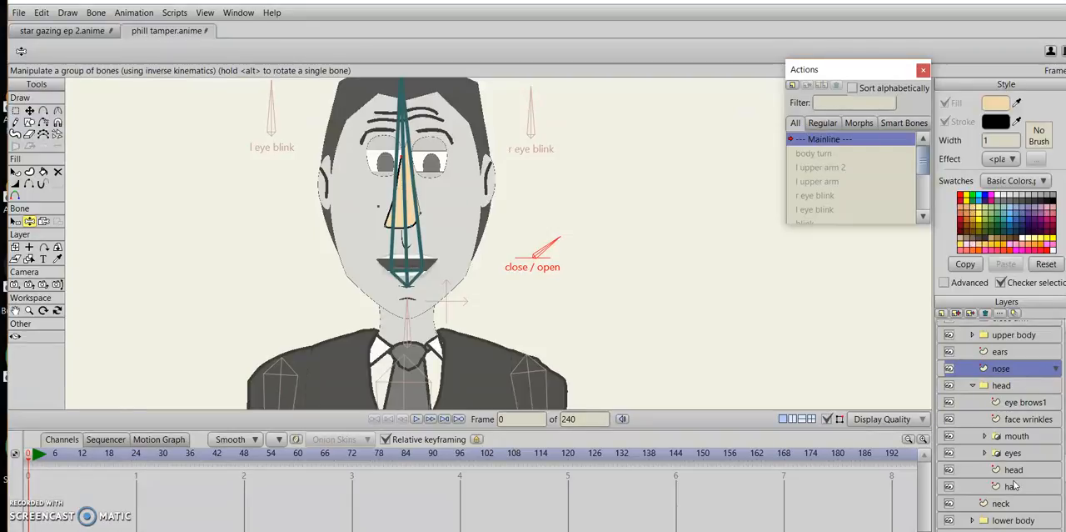
# Take the hair layer out of the head group and place the head group above it.
pyautogui.moveTo(1014, 485); pyautogui.dragTo(996, 394)
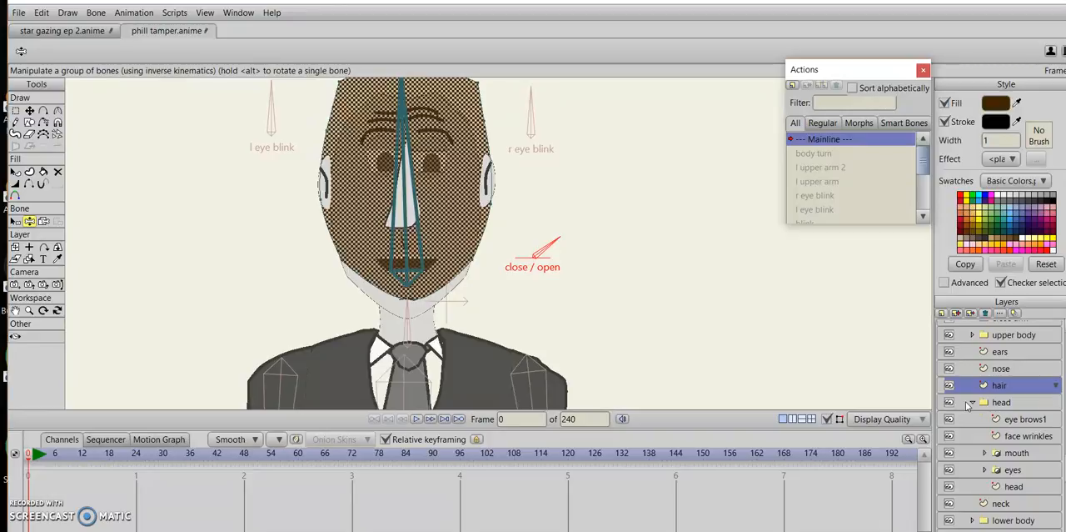
pyautogui.click(972, 403)
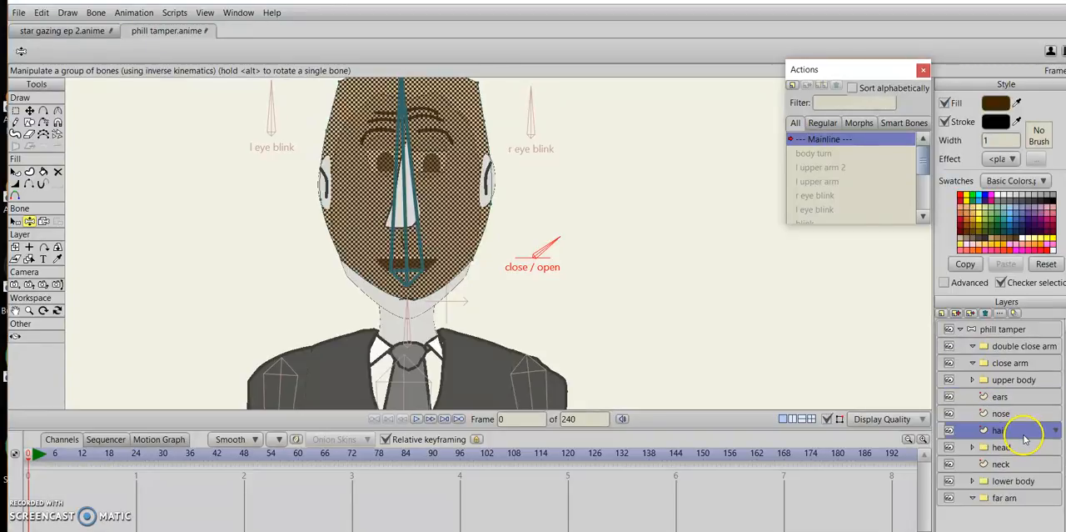
pyautogui.moveTo(1014, 450); pyautogui.dragTo(1019, 431)
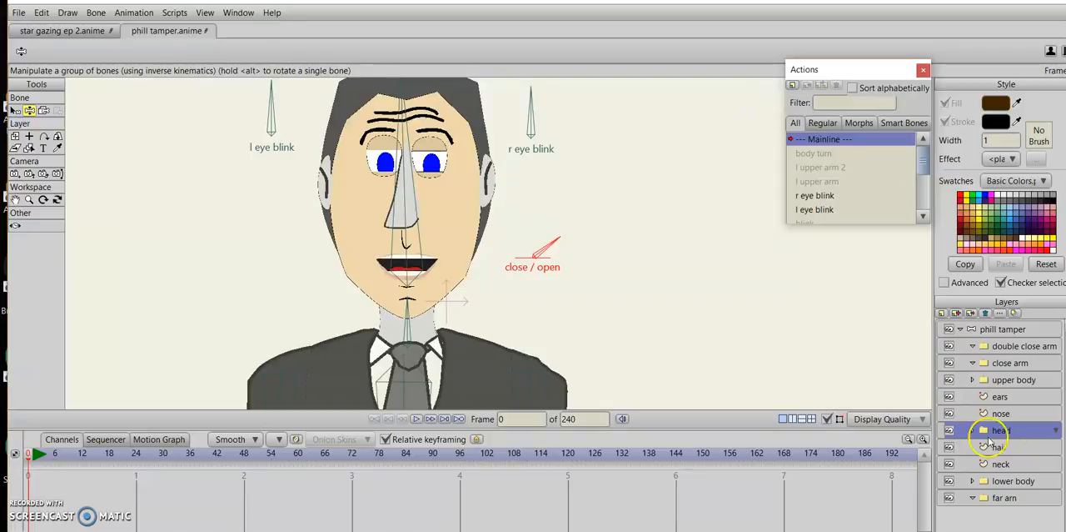
# Set the head layer's group mask to Hide all.
pyautogui.doubleClick(1014, 440)
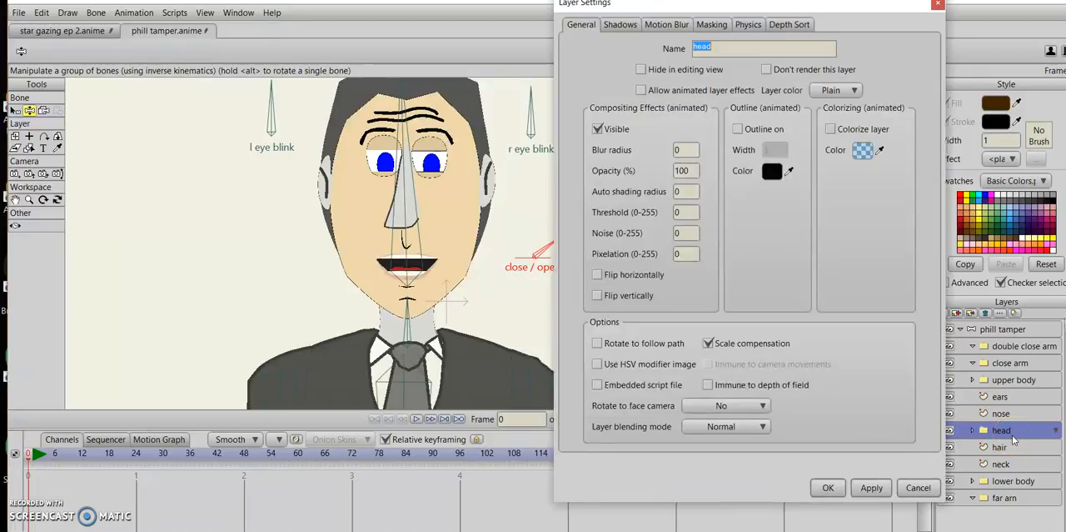
pyautogui.click(712, 25)
pyautogui.click(653, 109)
pyautogui.click(873, 487)
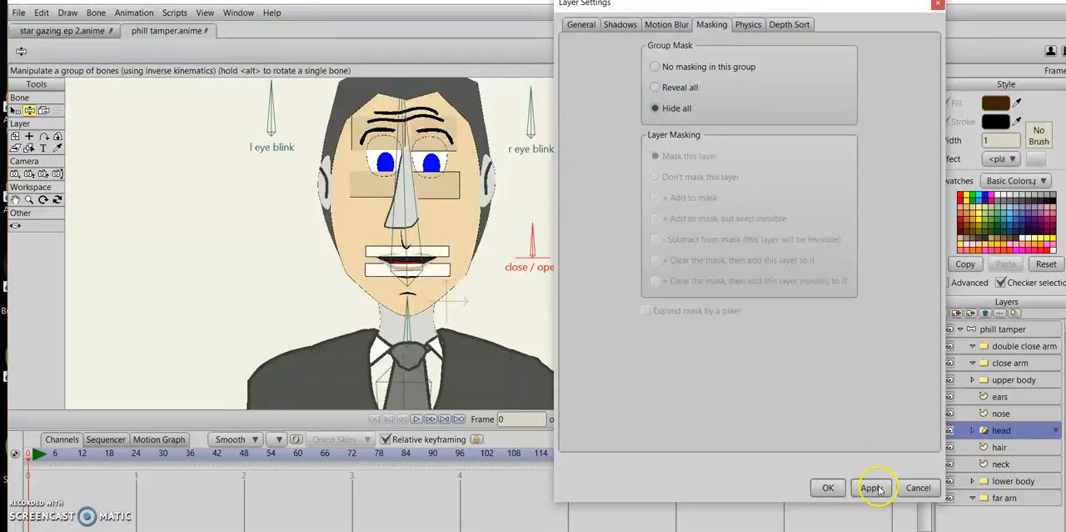
pyautogui.click(828, 488)
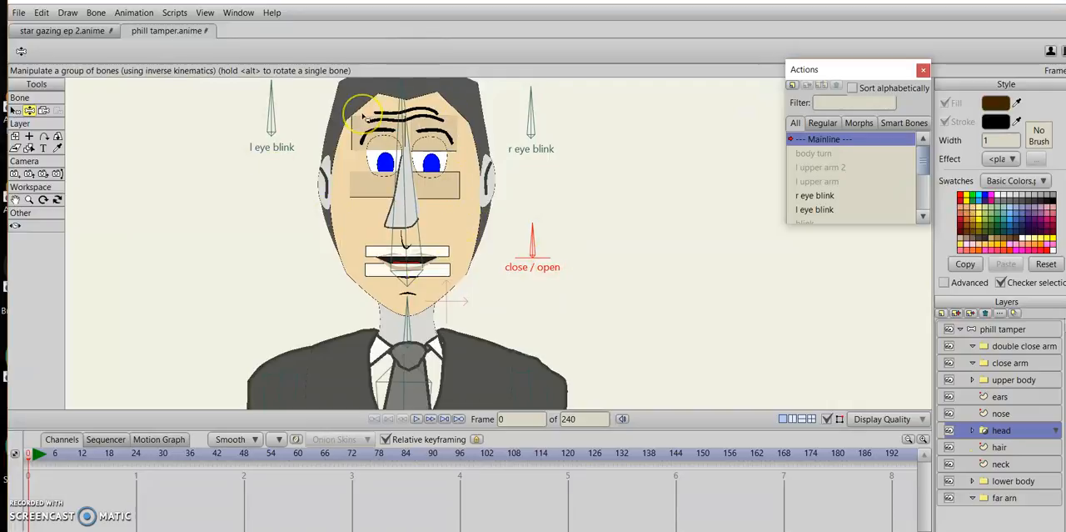
# Render frame 0, examine the character's face and body up close, and close the preview.
pyautogui.hotkey('ctrl', 'r')
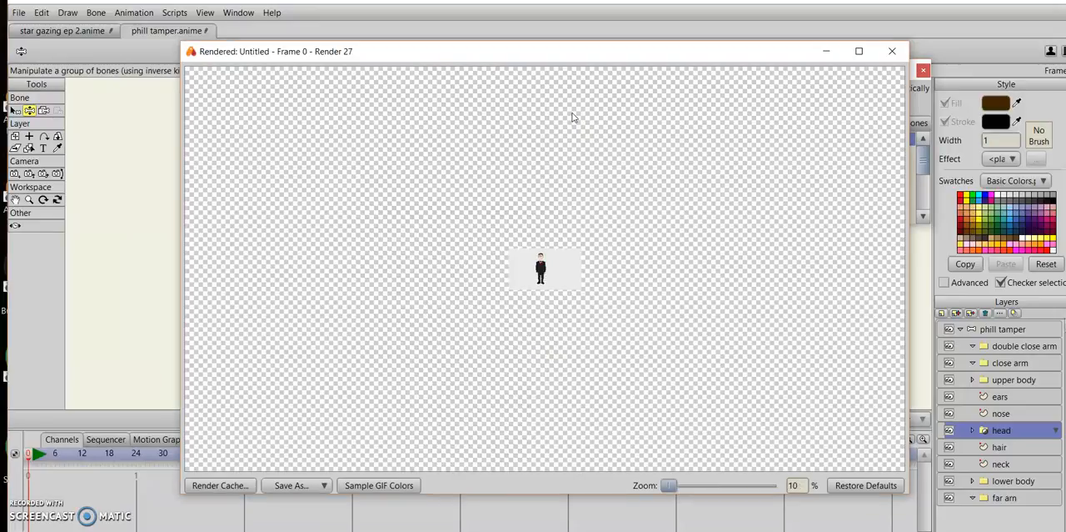
pyautogui.scroll(4, 574, 117)
pyautogui.scroll(-4, 574, 117)
pyautogui.scroll(3, 574, 117)
pyautogui.scroll(2, 573, 117)
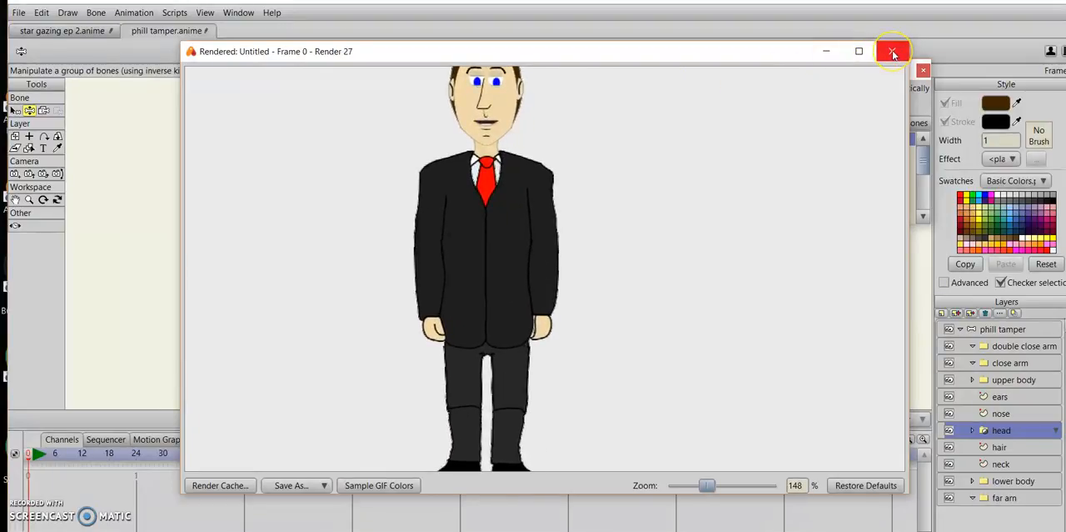
pyautogui.scroll(-3, 706, 228)
pyautogui.scroll(1, 707, 228)
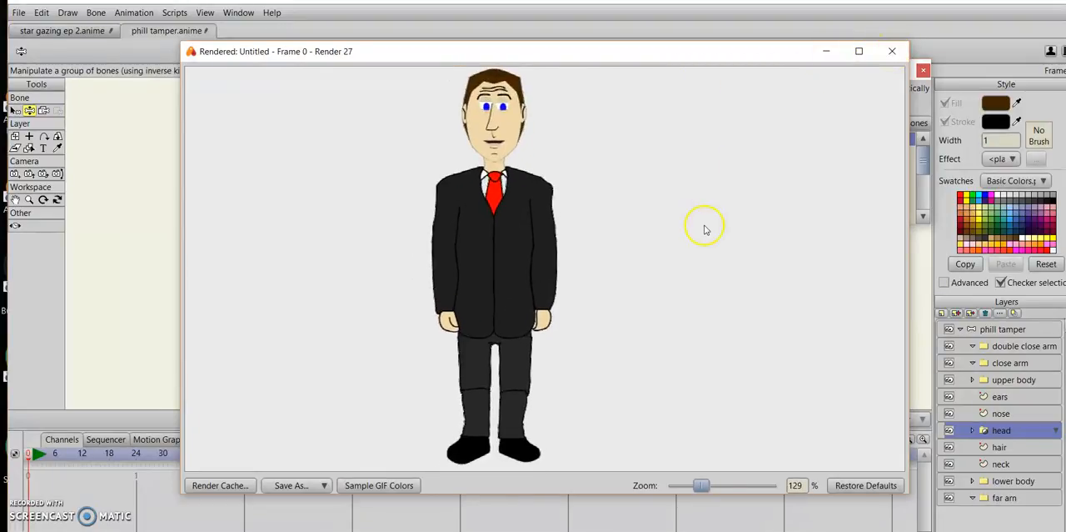
pyautogui.click(891, 52)
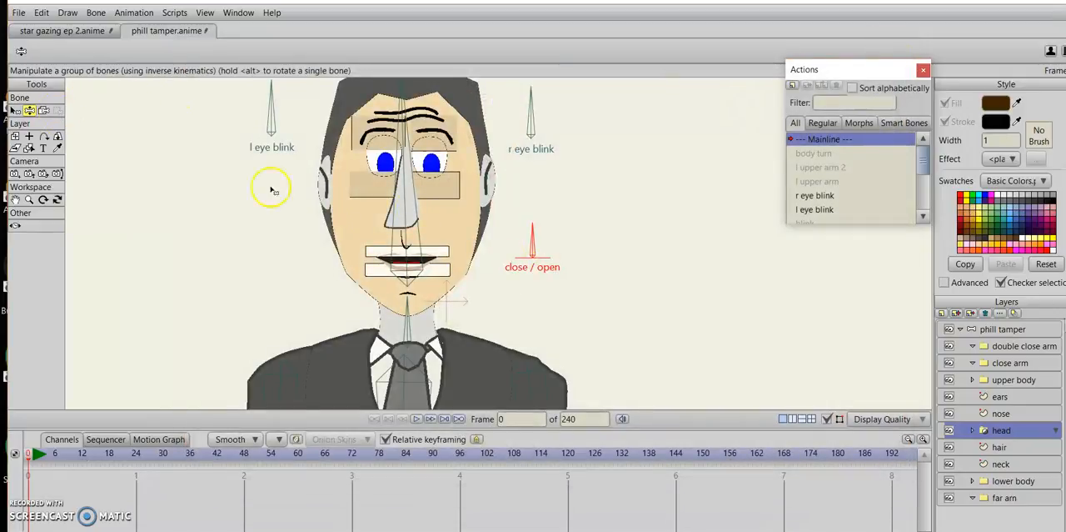
# Rotate the l eye blink, r eye blink and blink bones of the phill tamper rig to test the eyelids.
pyautogui.click(1037, 329)
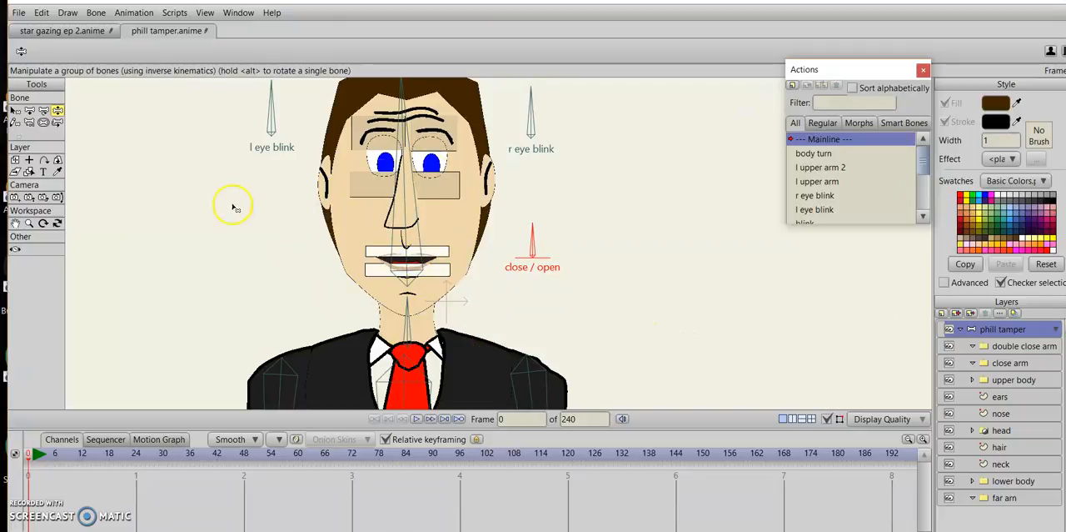
pyautogui.moveTo(262, 107); pyautogui.dragTo(282, 114)
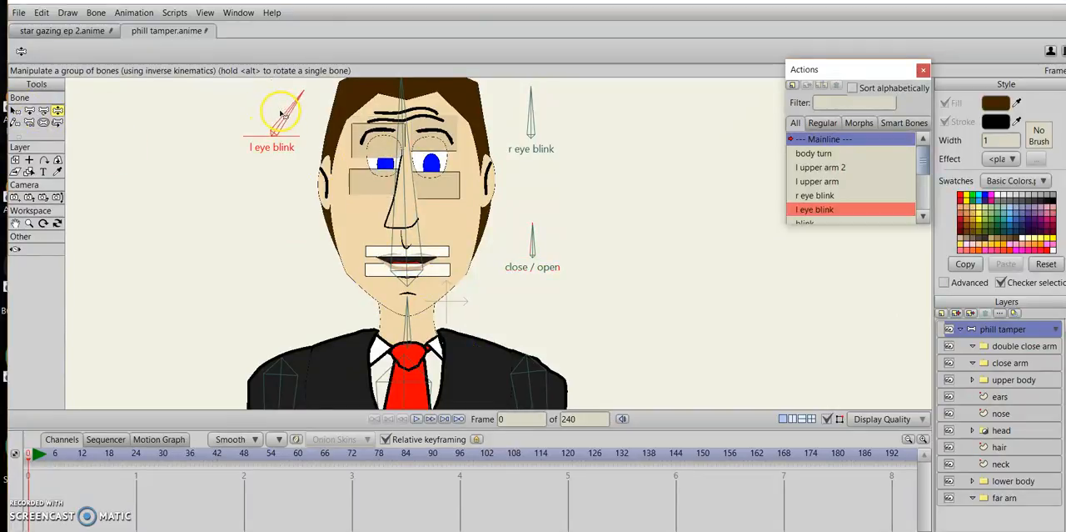
pyautogui.moveTo(546, 121); pyautogui.dragTo(510, 98)
pyautogui.moveTo(287, 119); pyautogui.dragTo(266, 114)
pyautogui.moveTo(645, 236); pyautogui.dragTo(652, 303)
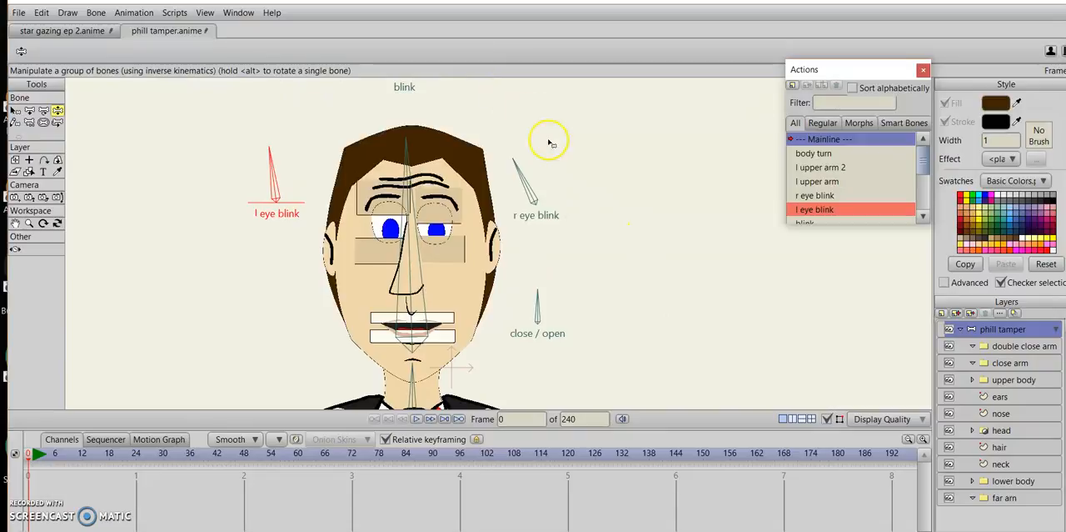
pyautogui.moveTo(550, 144); pyautogui.dragTo(568, 207)
pyautogui.moveTo(425, 113); pyautogui.dragTo(402, 121)
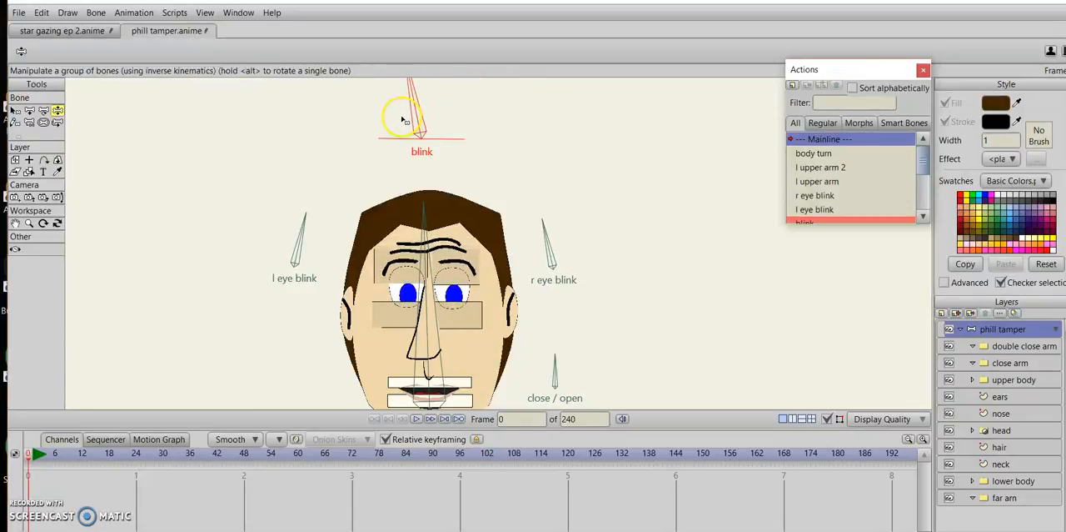
pyautogui.click(293, 234)
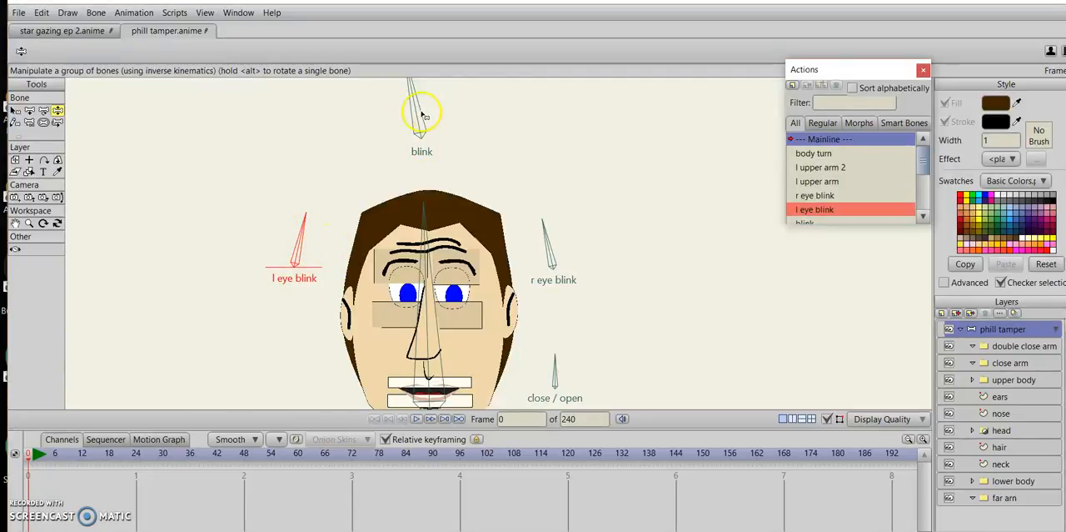
pyautogui.moveTo(422, 112); pyautogui.dragTo(417, 119)
pyautogui.click(305, 273)
pyautogui.click(548, 239)
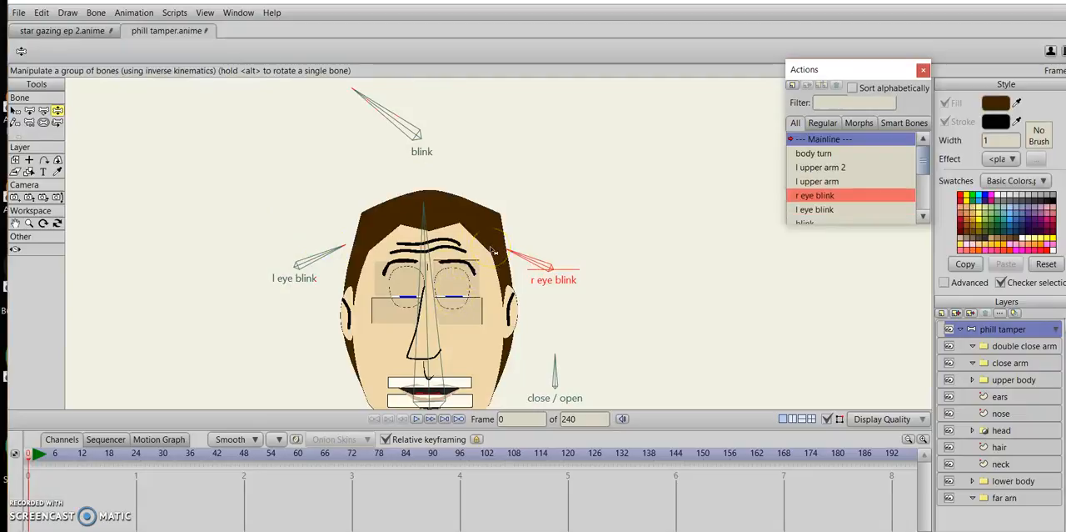
# Try the blink and l eye blink bones at frame 1, delete the resulting keyframes and return to frame 0.
pyautogui.hotkey('ctrl', 'Right')
pyautogui.moveTo(425, 114); pyautogui.dragTo(454, 125)
pyautogui.moveTo(272, 249)
pyautogui.mouseDown()
pyautogui.moveTo(295, 250)
pyautogui.moveTo(268, 242)
pyautogui.moveTo(279, 240)
pyautogui.moveTo(265, 250)
pyautogui.mouseUp()
pyautogui.moveTo(42, 490); pyautogui.dragTo(22, 518)
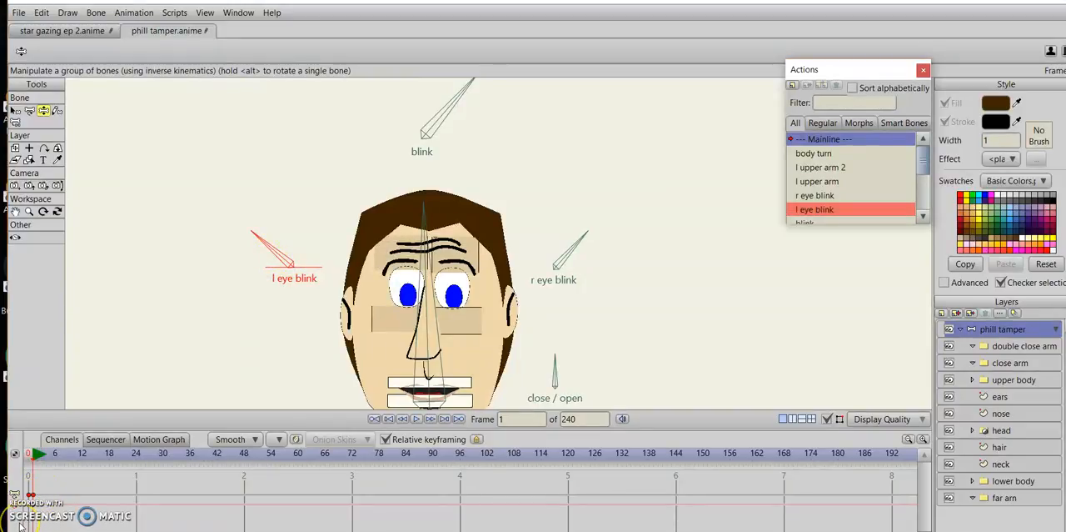
pyautogui.press('Delete')
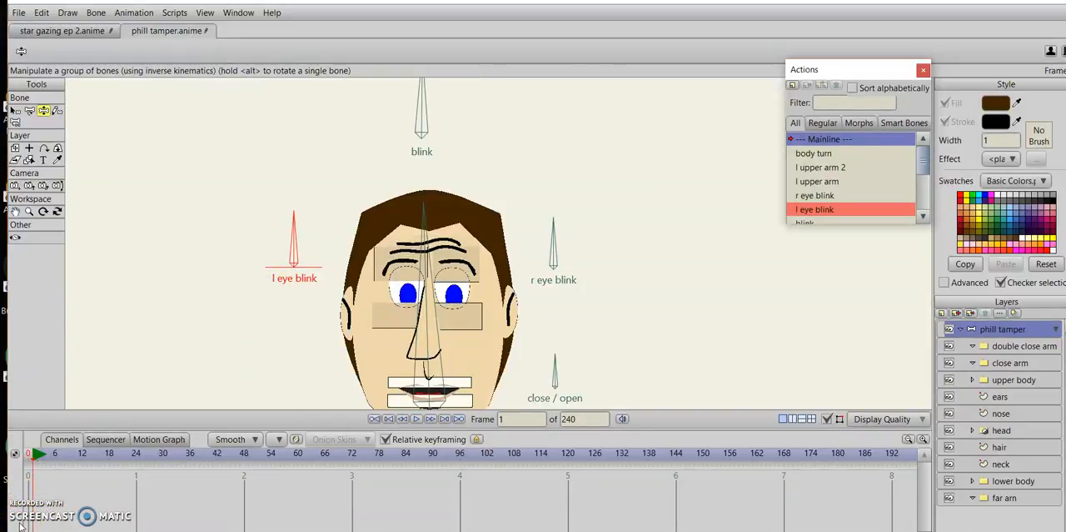
pyautogui.click(390, 421)
# Round the hair outline at its two upper corner points and the top point with the Curvature tool.
pyautogui.moveTo(668, 323); pyautogui.dragTo(671, 245)
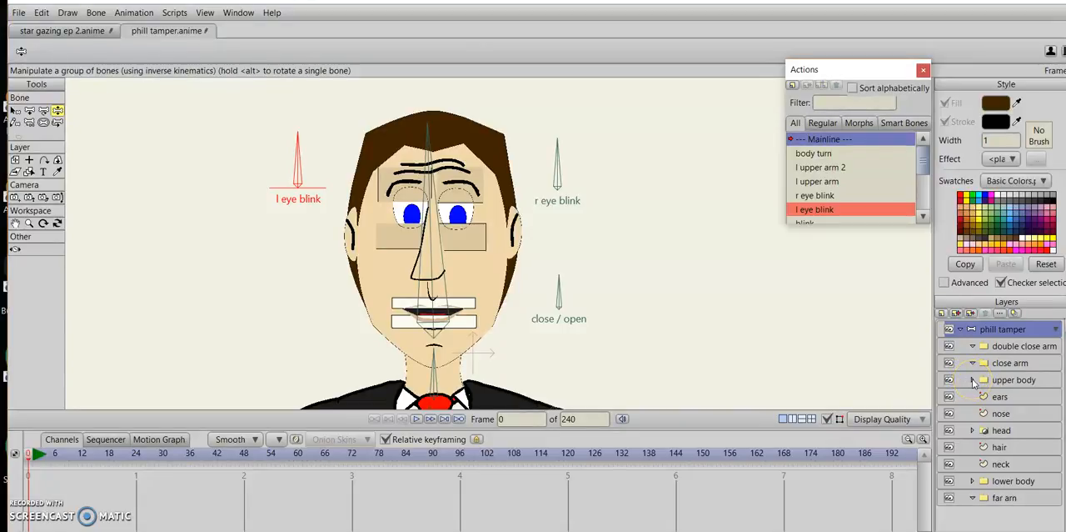
pyautogui.click(1002, 447)
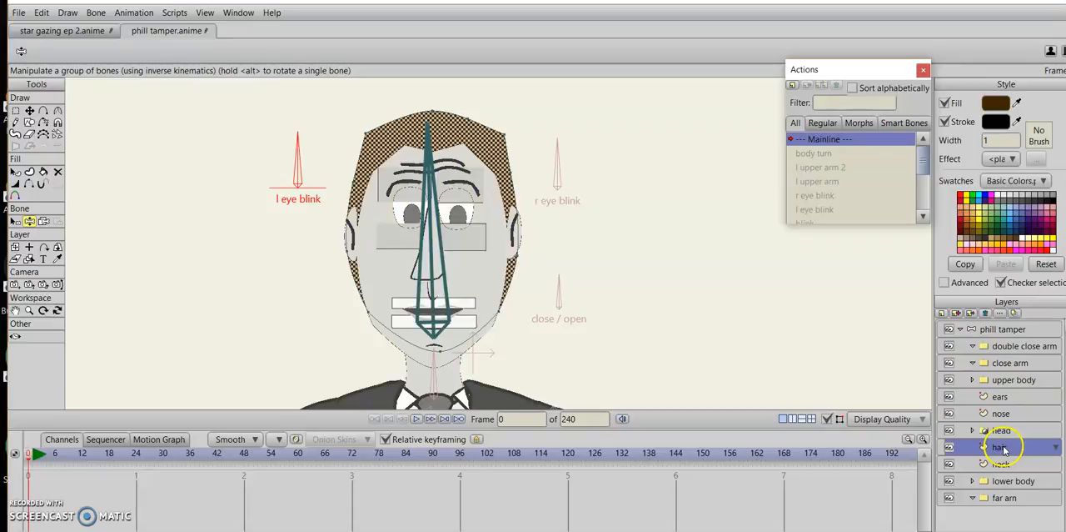
pyautogui.click(58, 112)
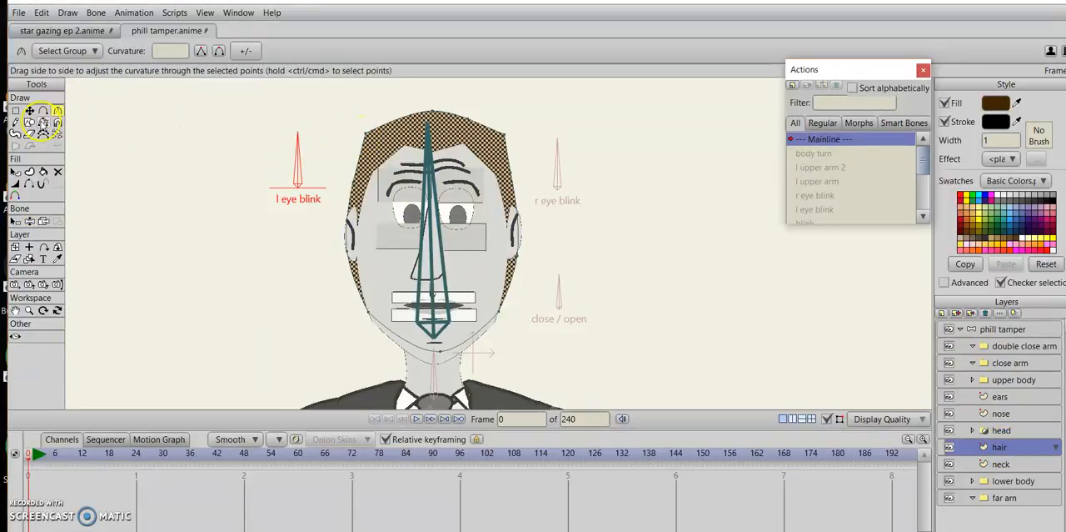
pyautogui.click(14, 174)
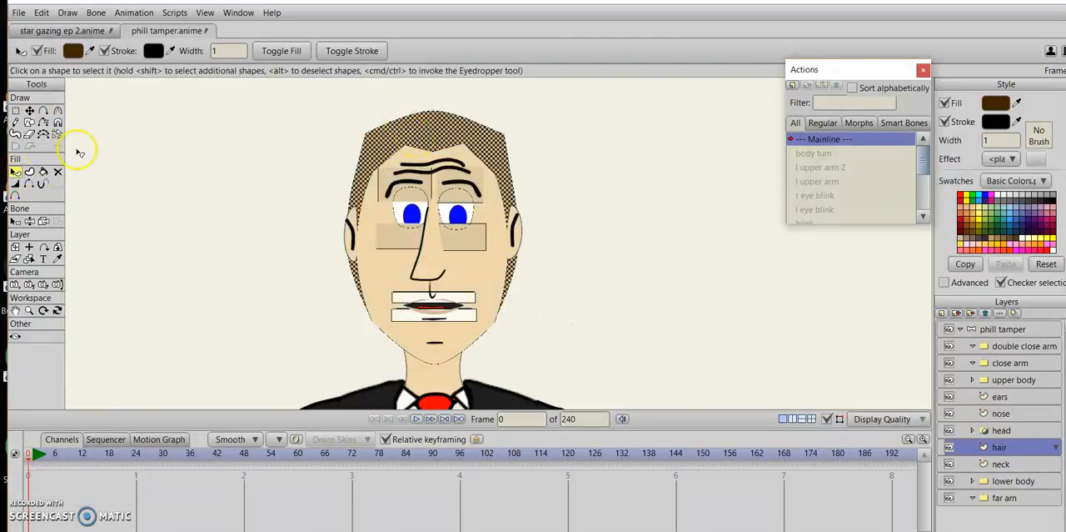
pyautogui.click(57, 110)
pyautogui.click(367, 128)
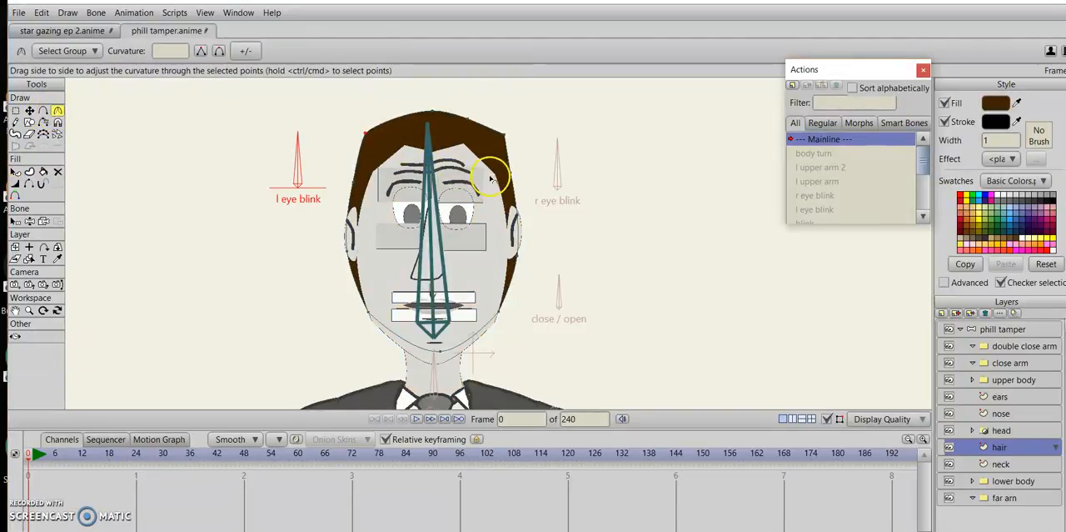
pyautogui.click(502, 133)
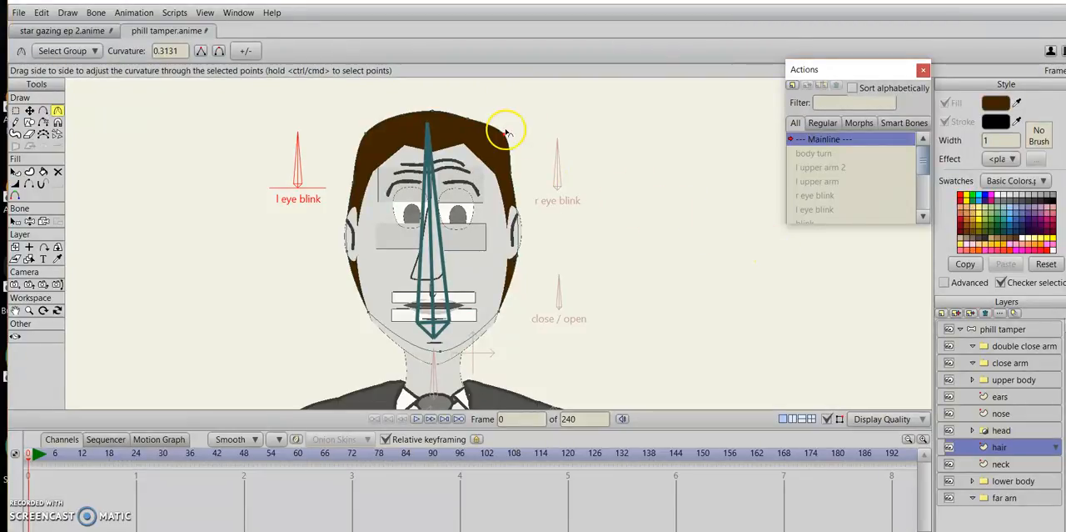
pyautogui.click(431, 110)
# Delete the extra point on the hair outline between the top point and the right upper corner.
pyautogui.scroll(4, 503, 145)
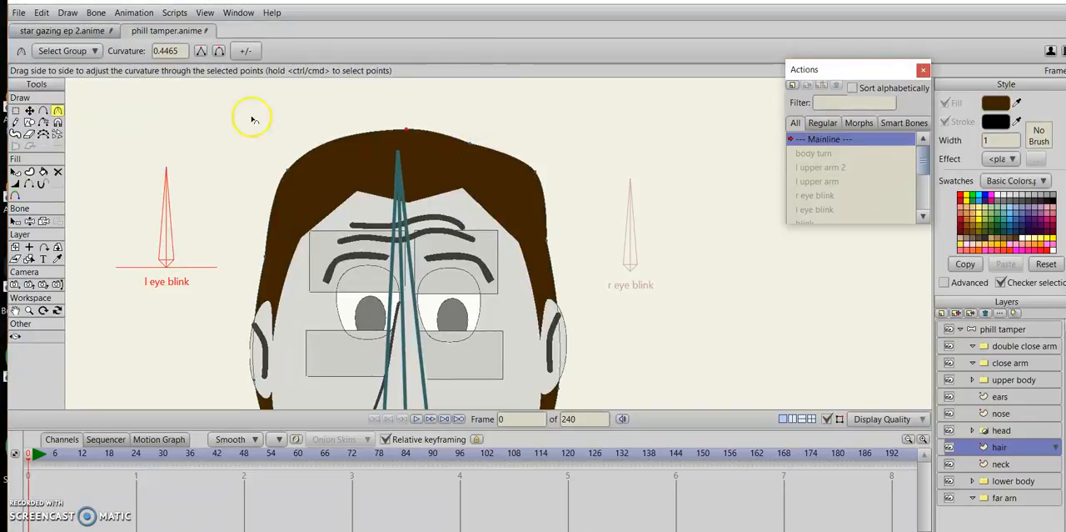
pyautogui.click(29, 110)
pyautogui.hotkey('ctrl', 'a')
pyautogui.click(570, 120)
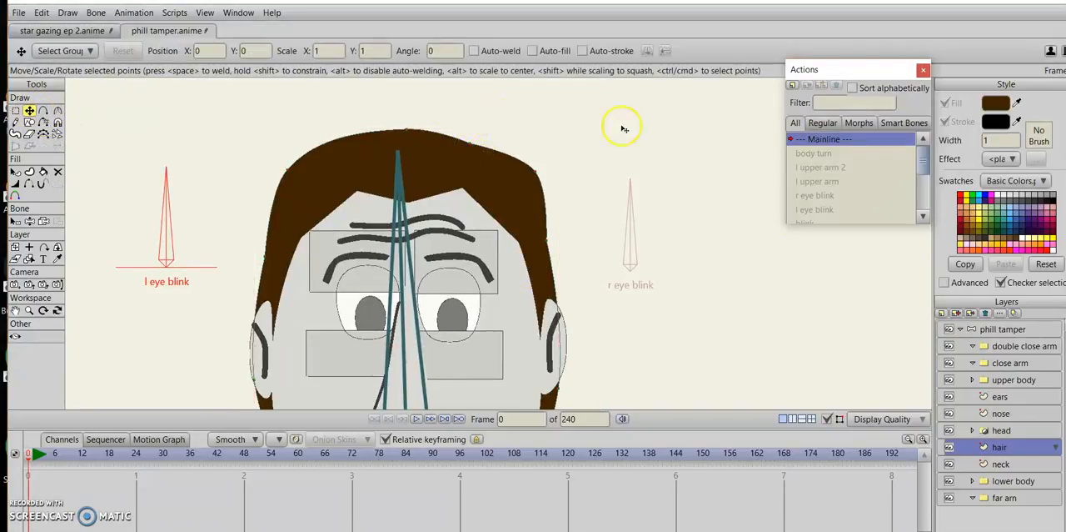
pyautogui.click(471, 144)
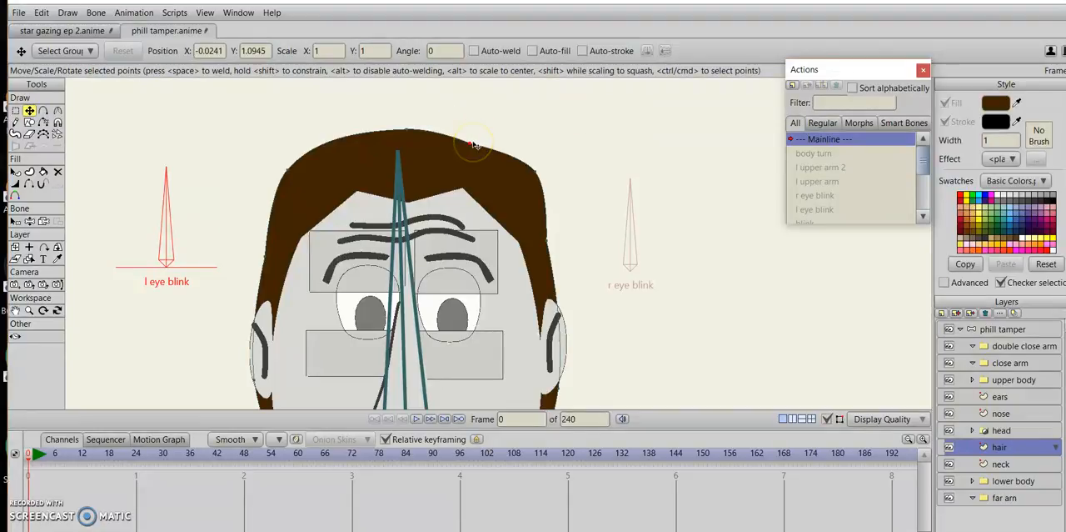
pyautogui.click(473, 145)
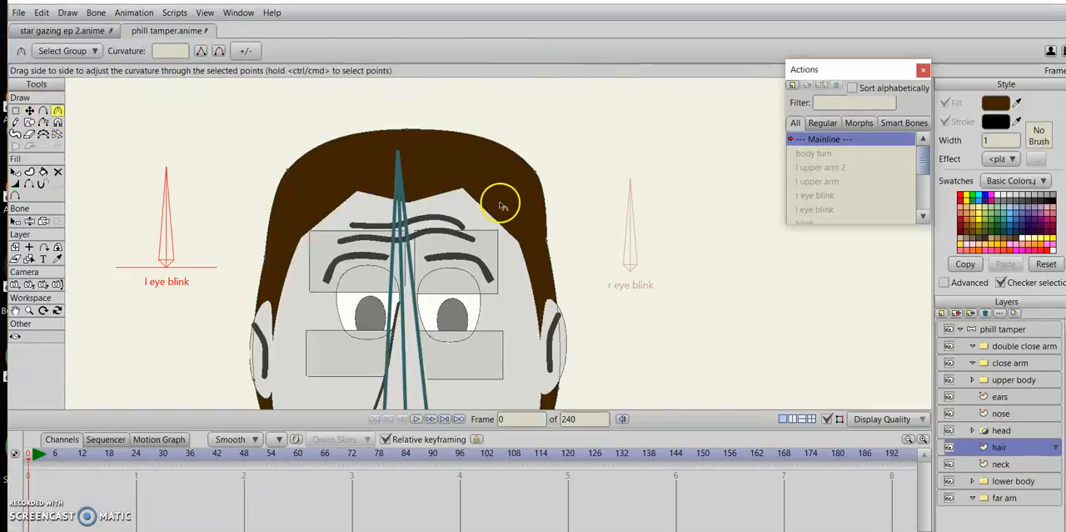
# Reduce the curvature at the hair's two upper corner points, and shift the right corner inwards and the top point slightly left.
pyautogui.moveTo(525, 175); pyautogui.dragTo(471, 172)
pyautogui.moveTo(293, 186); pyautogui.dragTo(219, 192)
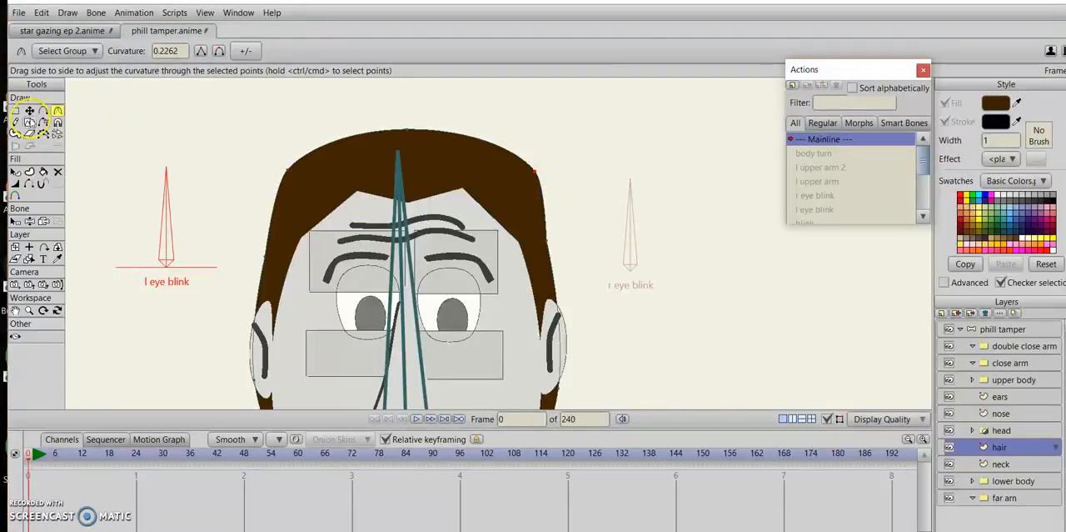
pyautogui.click(29, 111)
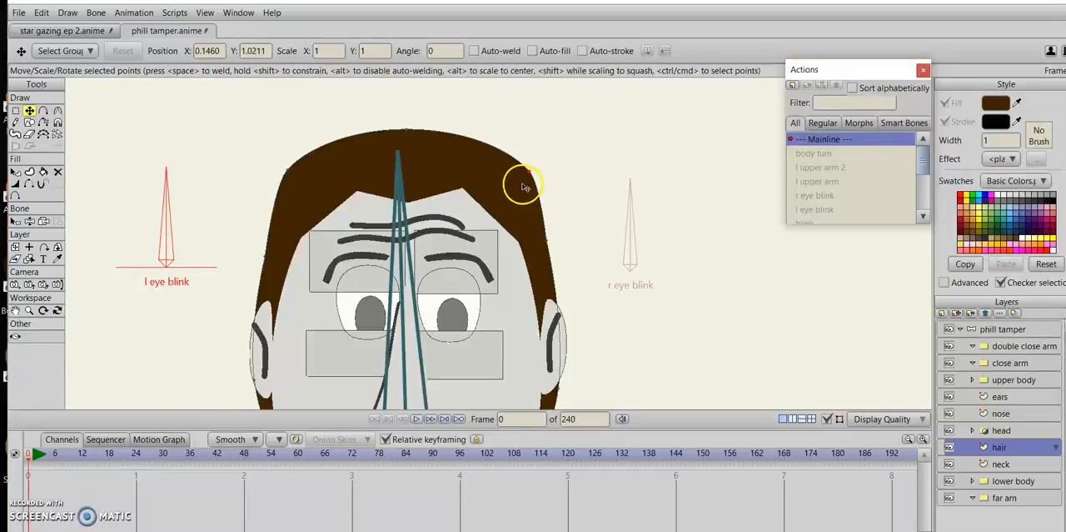
pyautogui.moveTo(523, 187); pyautogui.dragTo(518, 184)
pyautogui.click(410, 140)
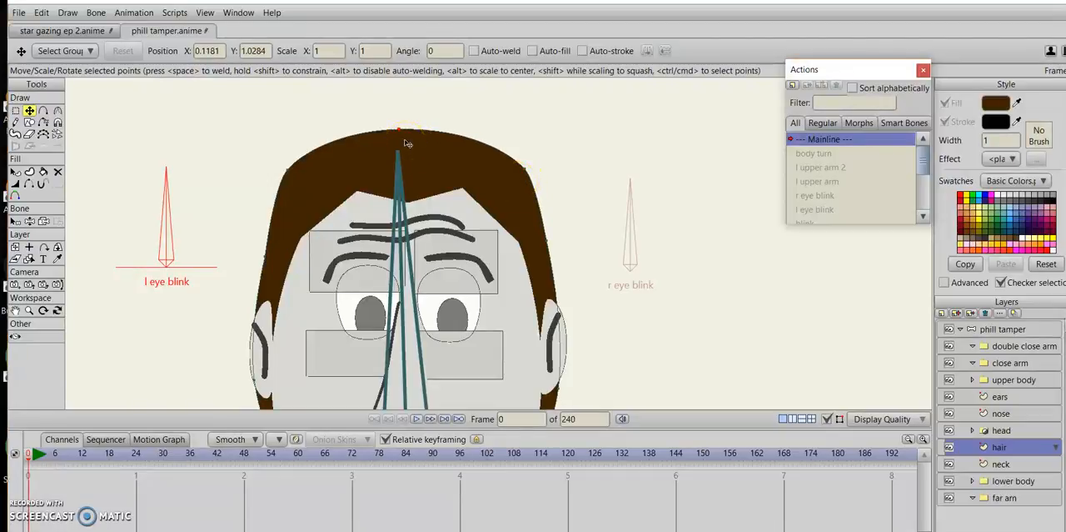
pyautogui.moveTo(408, 143); pyautogui.dragTo(409, 144)
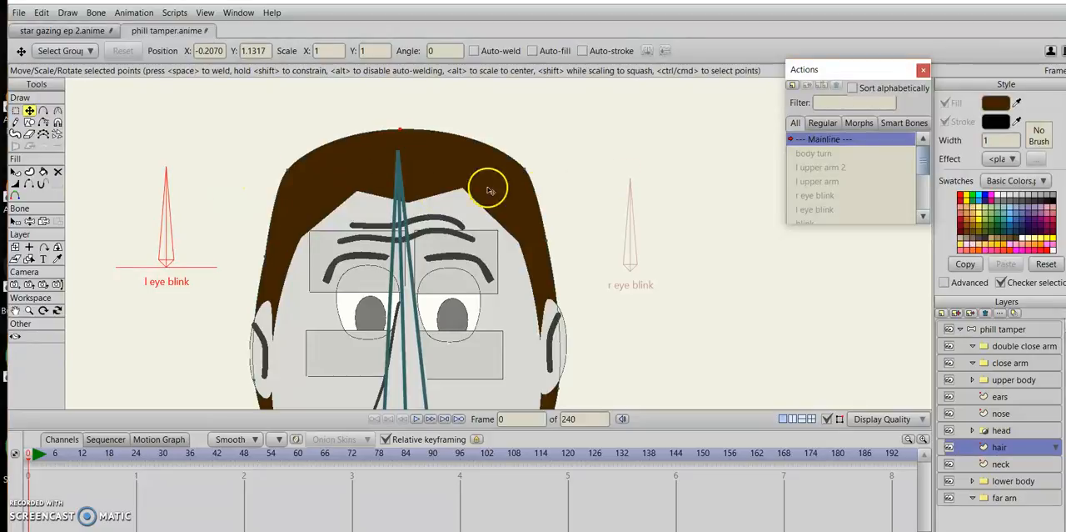
pyautogui.moveTo(664, 359); pyautogui.dragTo(660, 271)
pyautogui.scroll(-3, 659, 271)
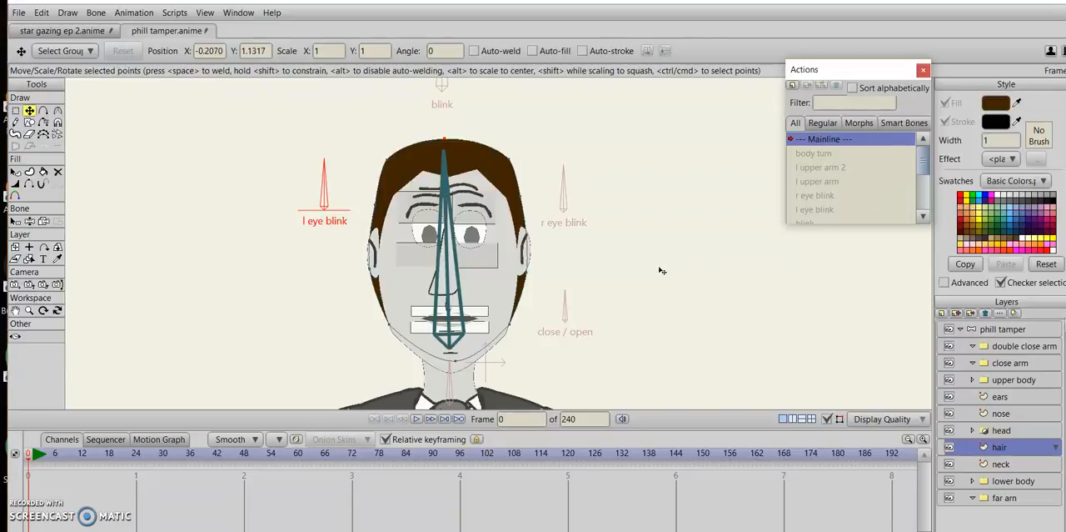
pyautogui.scroll(4, 630, 255)
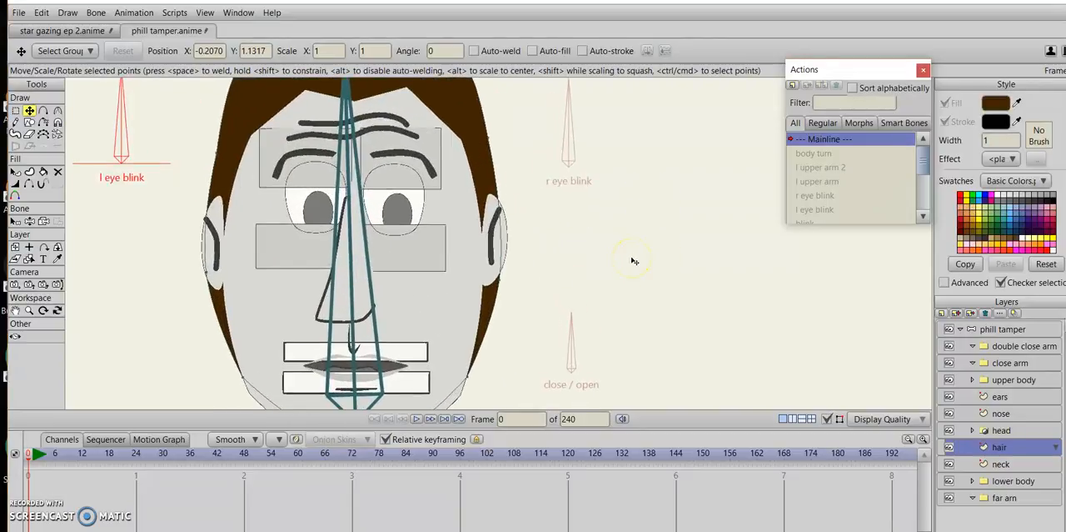
pyautogui.moveTo(633, 261); pyautogui.dragTo(651, 242)
pyautogui.scroll(-3, 658, 210)
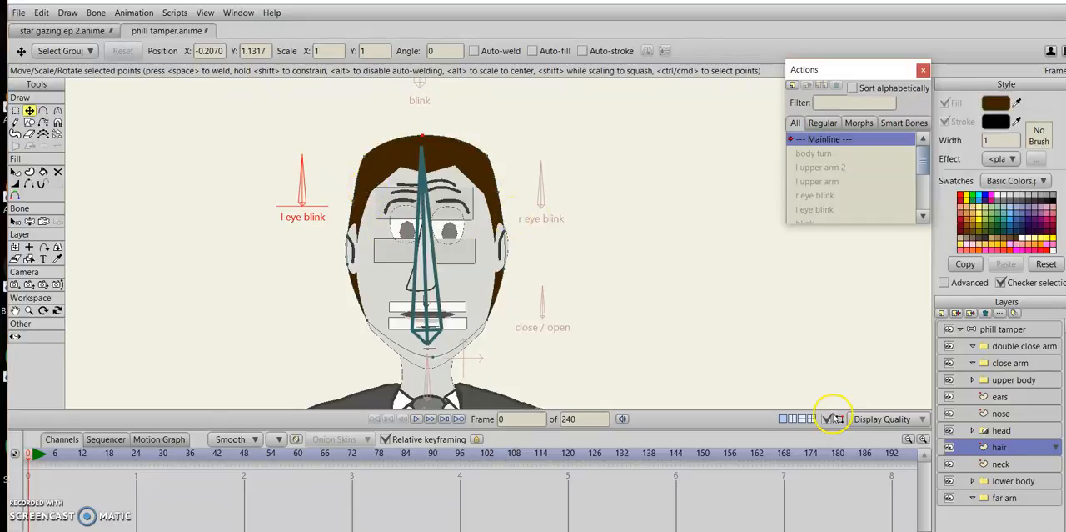
# Round the two forehead peaks and the centre dip of the head layer's hairline inside the head group with the Curvature tool.
pyautogui.click(973, 429)
pyautogui.click(1014, 514)
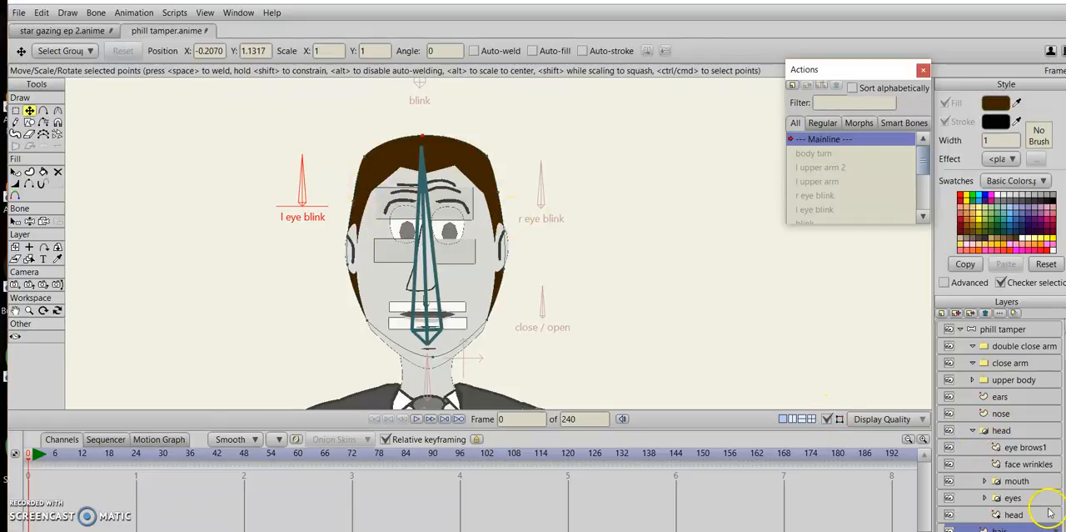
pyautogui.scroll(3, 485, 200)
pyautogui.scroll(1, 484, 200)
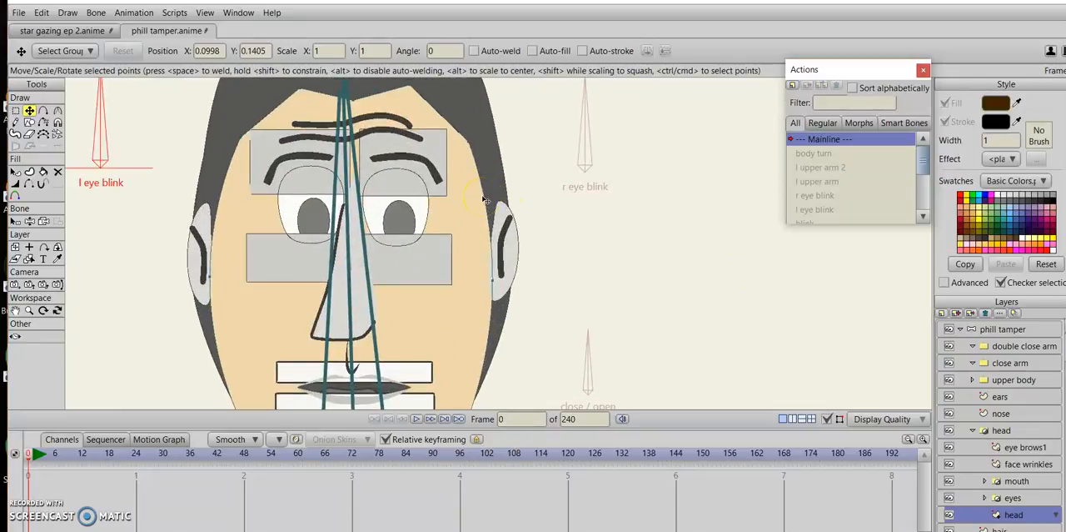
pyautogui.moveTo(485, 200); pyautogui.dragTo(567, 324)
pyautogui.click(57, 111)
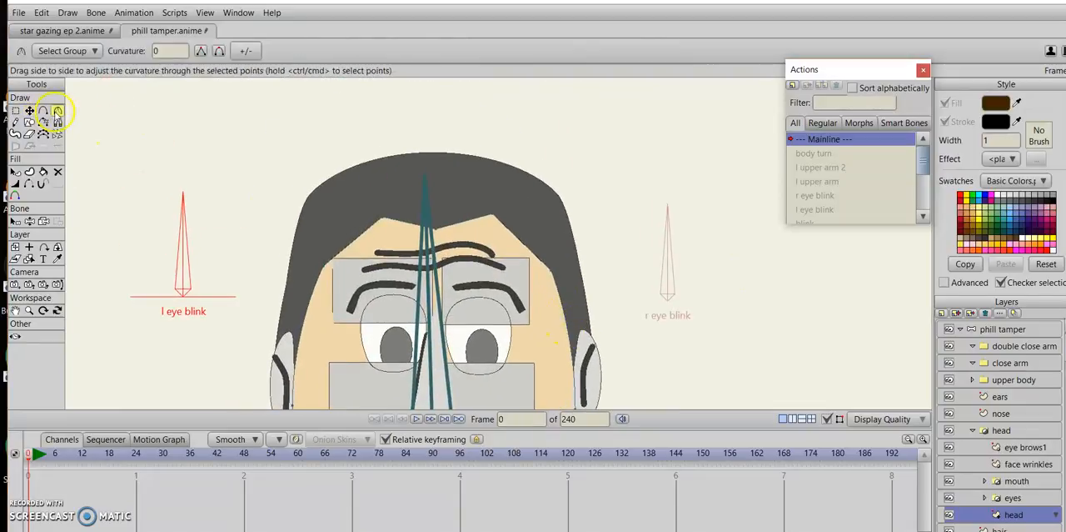
pyautogui.click(382, 217)
pyautogui.moveTo(473, 261); pyautogui.dragTo(645, 321)
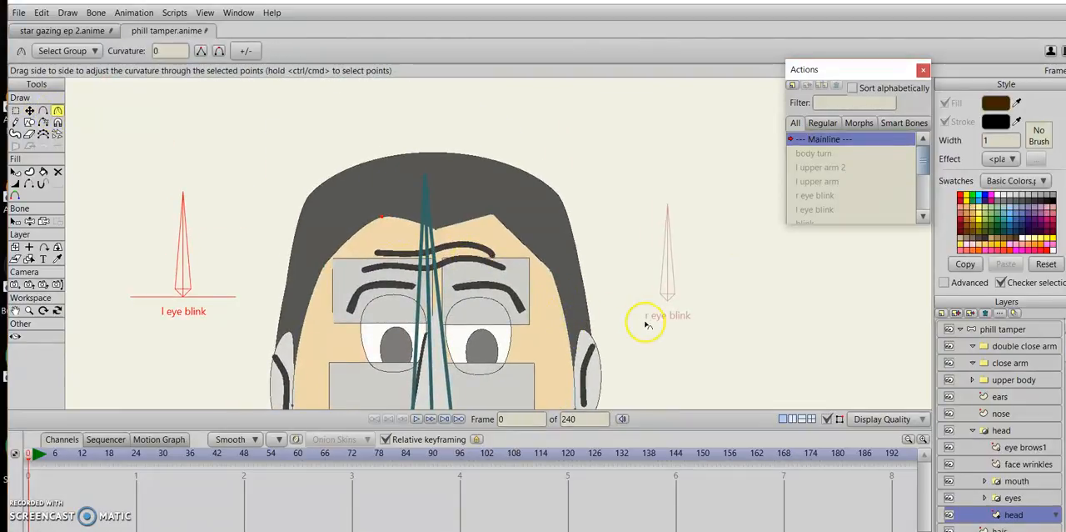
pyautogui.moveTo(494, 214); pyautogui.dragTo(594, 265)
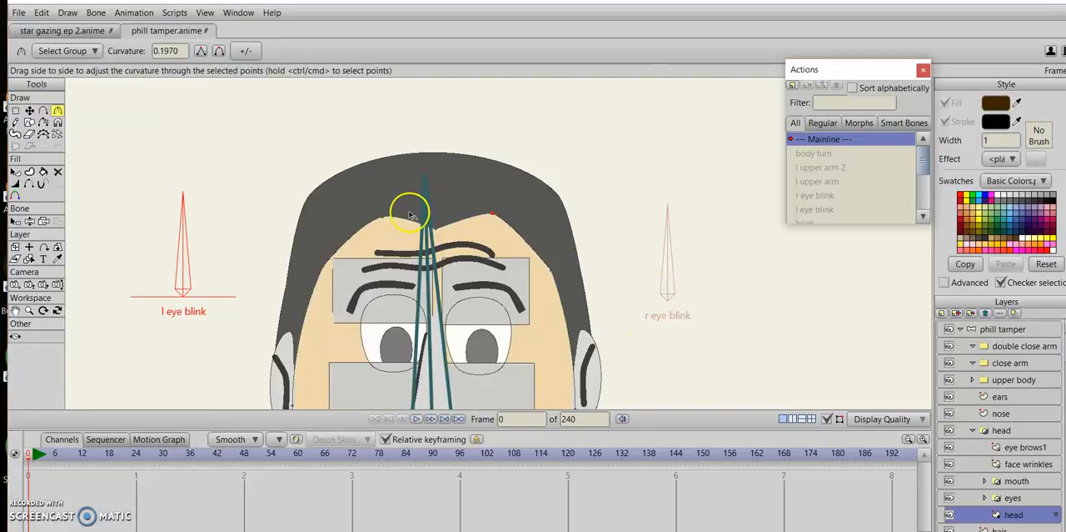
pyautogui.moveTo(435, 228); pyautogui.dragTo(469, 257)
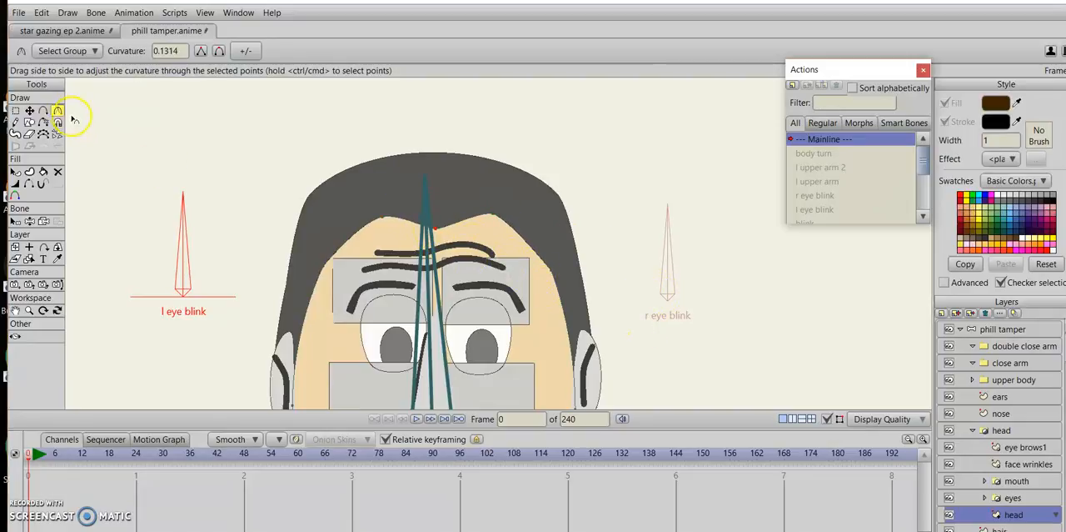
# Raise the hairline's centre dip slightly, spread its two peaks outwards and set the dip's curvature to about 0.23.
pyautogui.click(29, 110)
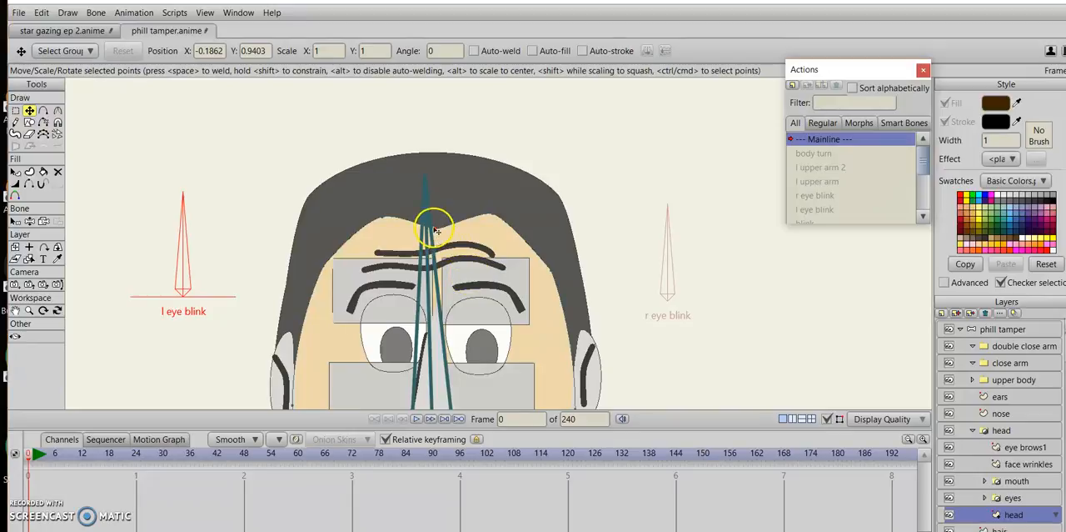
pyautogui.moveTo(435, 228); pyautogui.dragTo(376, 214)
pyautogui.click(493, 220)
pyautogui.click(57, 111)
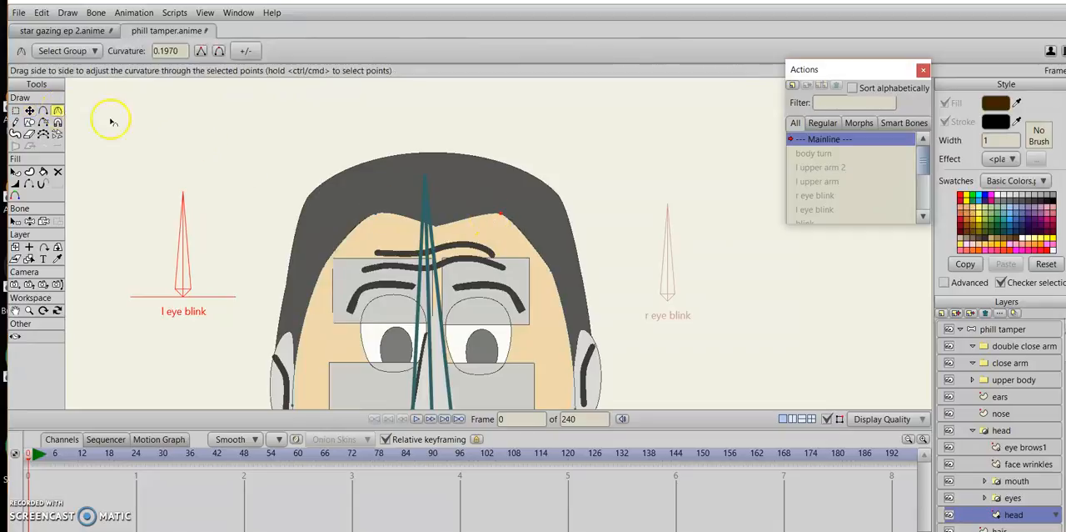
pyautogui.moveTo(439, 234); pyautogui.dragTo(540, 244)
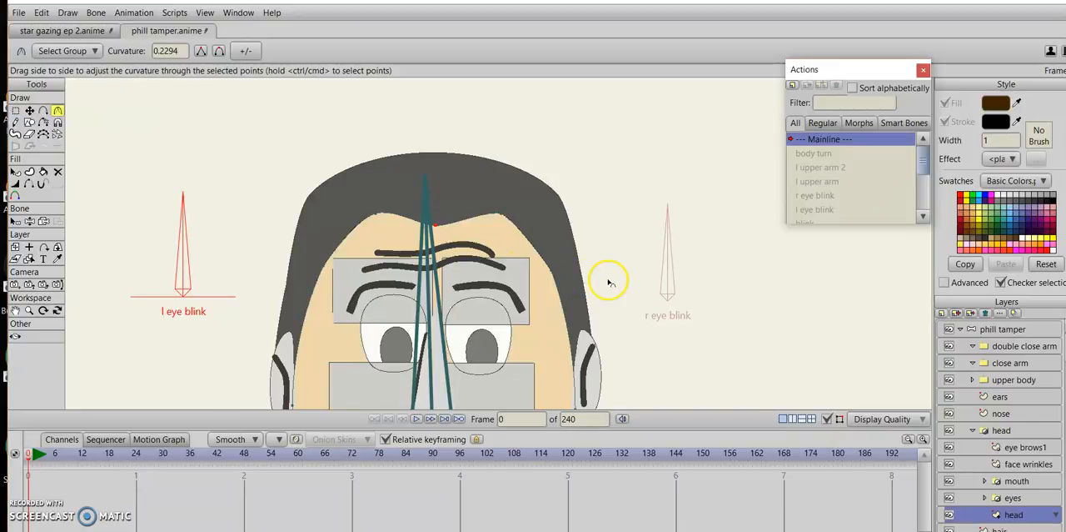
# Adjust the curvature at the right and left jaw points of the head shape, the left one to about 0.05.
pyautogui.moveTo(553, 280); pyautogui.dragTo(698, 88)
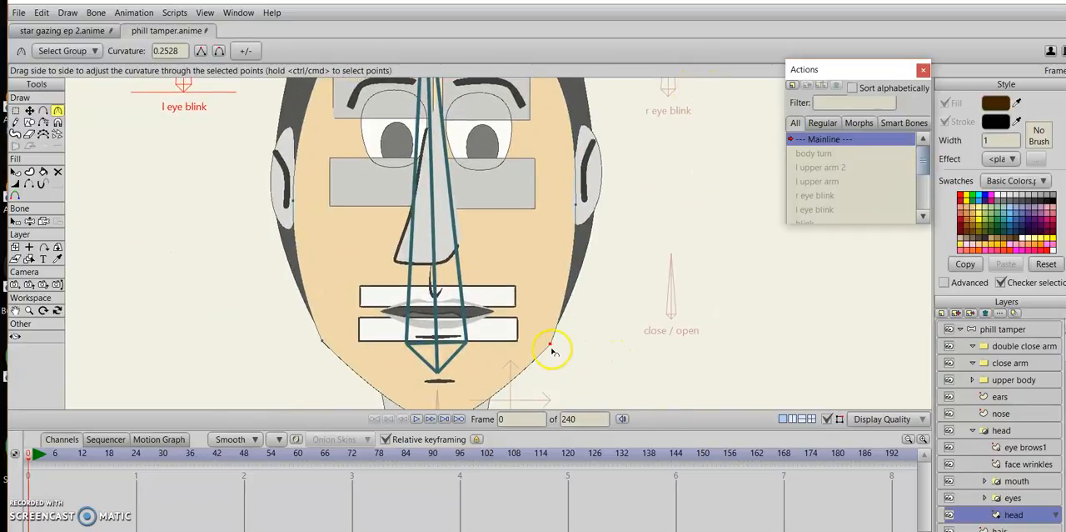
pyautogui.moveTo(331, 340); pyautogui.dragTo(375, 364)
pyautogui.scroll(-4, 733, 315)
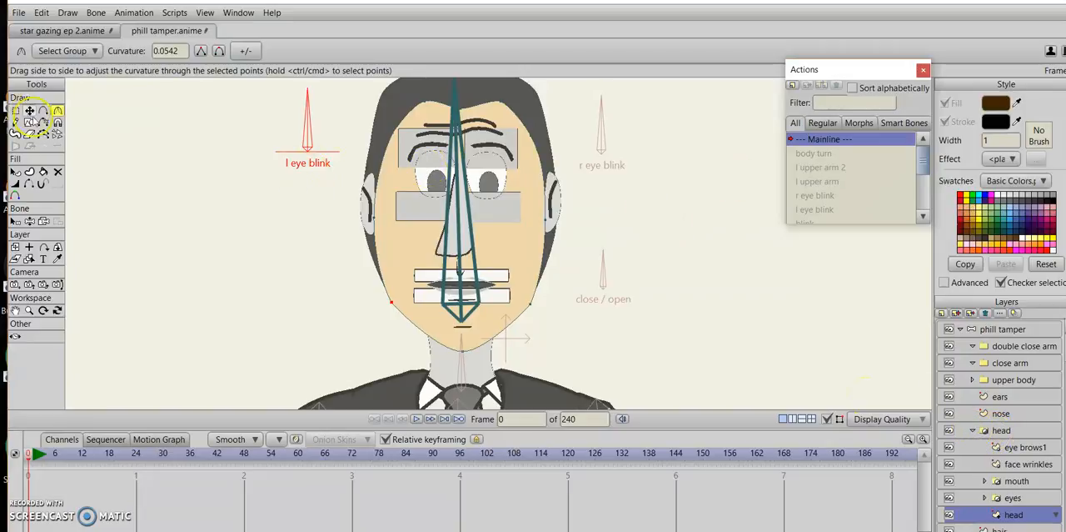
# Collapse the head group and add a short upright bone left of l eye blink on the phill tamper bone layer.
pyautogui.click(28, 110)
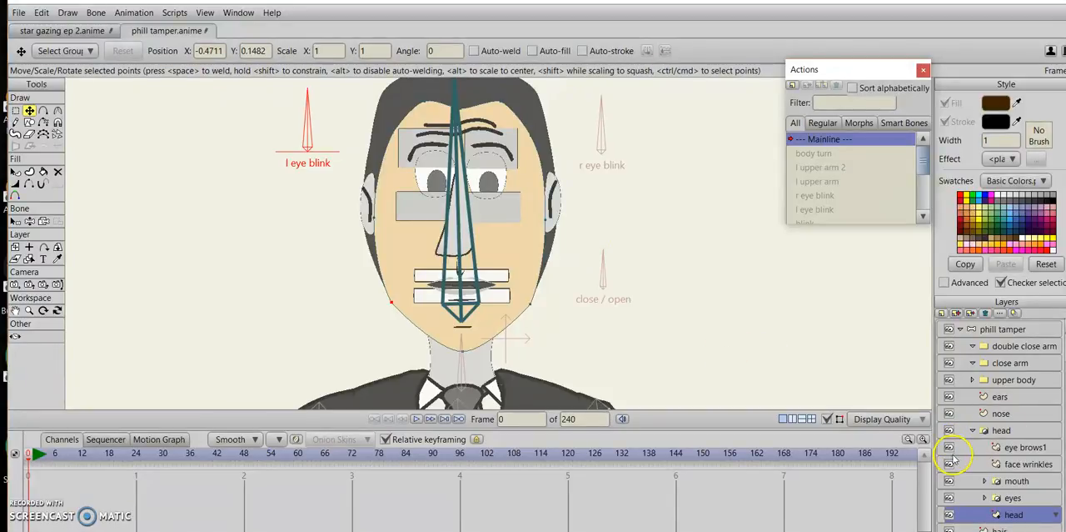
pyautogui.moveTo(666, 221); pyautogui.dragTo(645, 293)
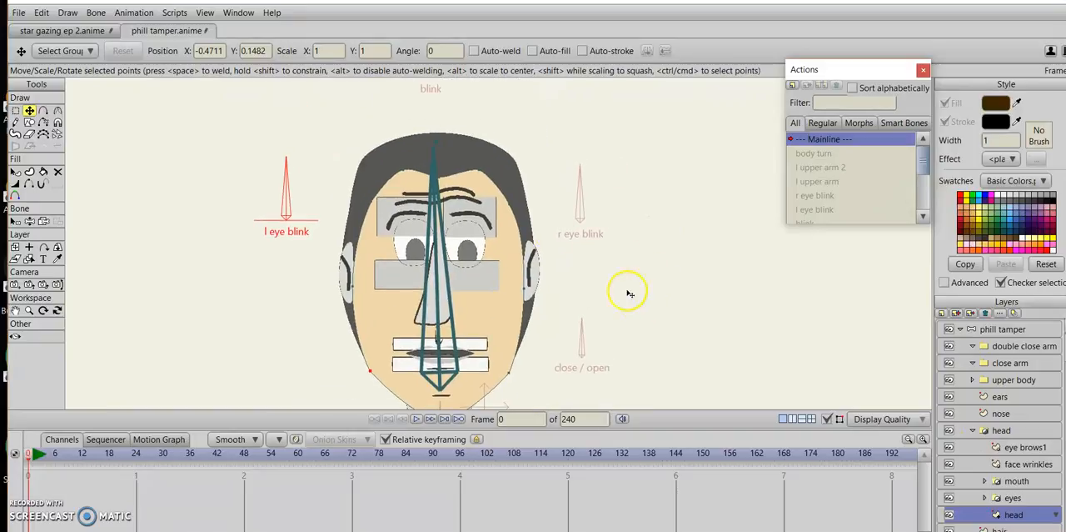
pyautogui.click(974, 433)
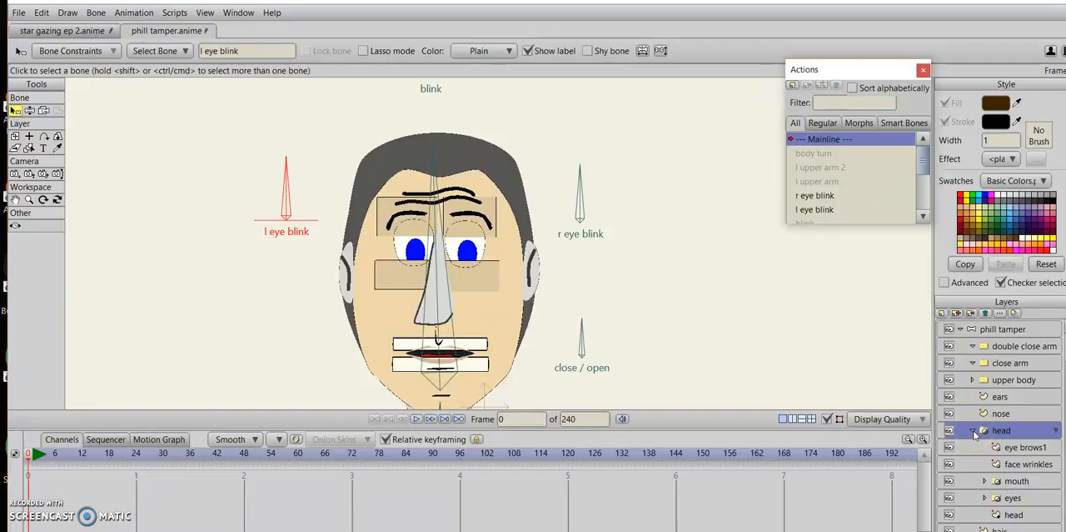
pyautogui.click(974, 430)
pyautogui.click(1002, 330)
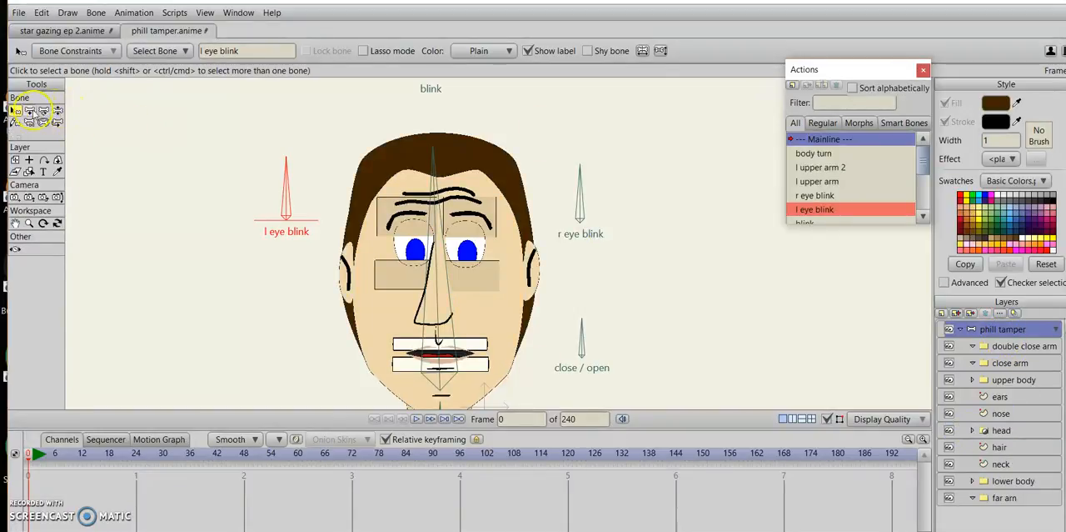
pyautogui.click(29, 110)
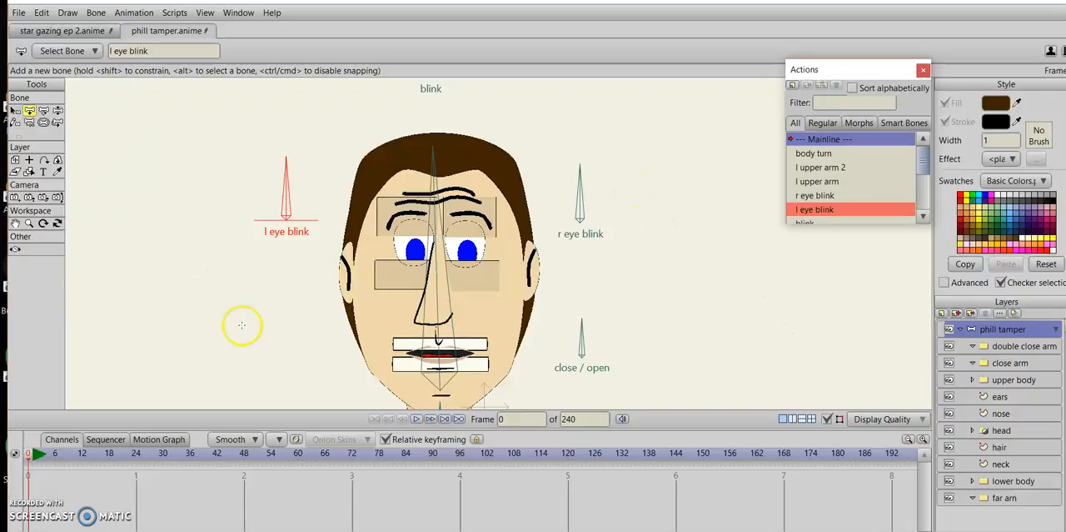
pyautogui.moveTo(200, 223); pyautogui.dragTo(197, 170)
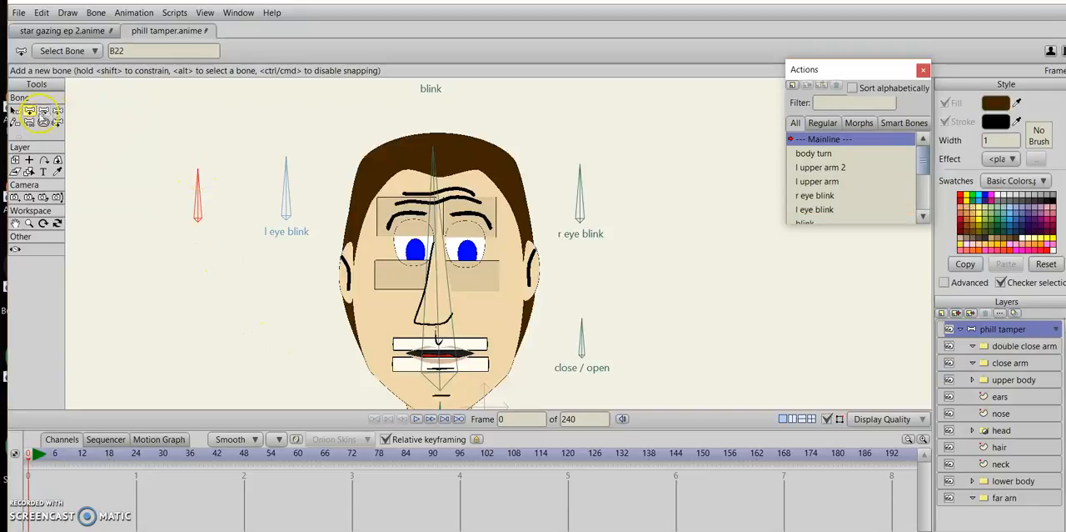
# Reduce the new bone's influence with the Bone Strength tool.
pyautogui.click(29, 122)
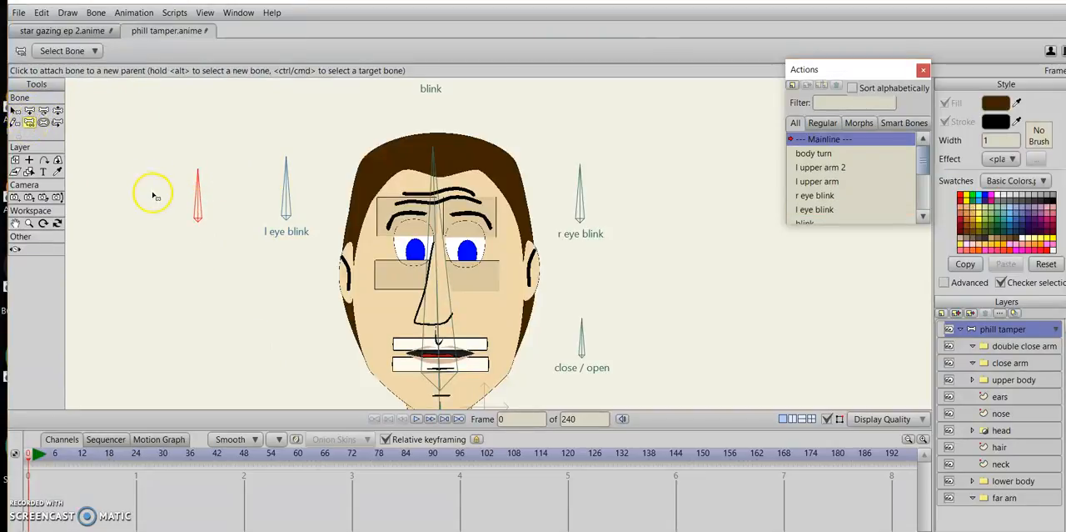
pyautogui.click(44, 123)
pyautogui.moveTo(198, 200); pyautogui.dragTo(14, 171)
# Make the new bone a smart bone dial named head turn, from -90 to 90 degrees over 96 frames.
pyautogui.click(15, 111)
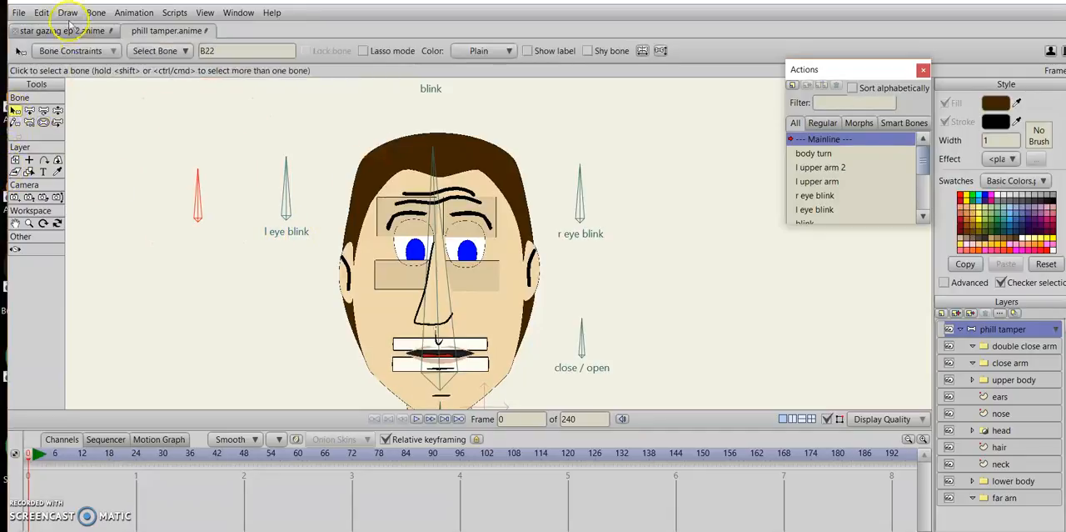
pyautogui.click(96, 14)
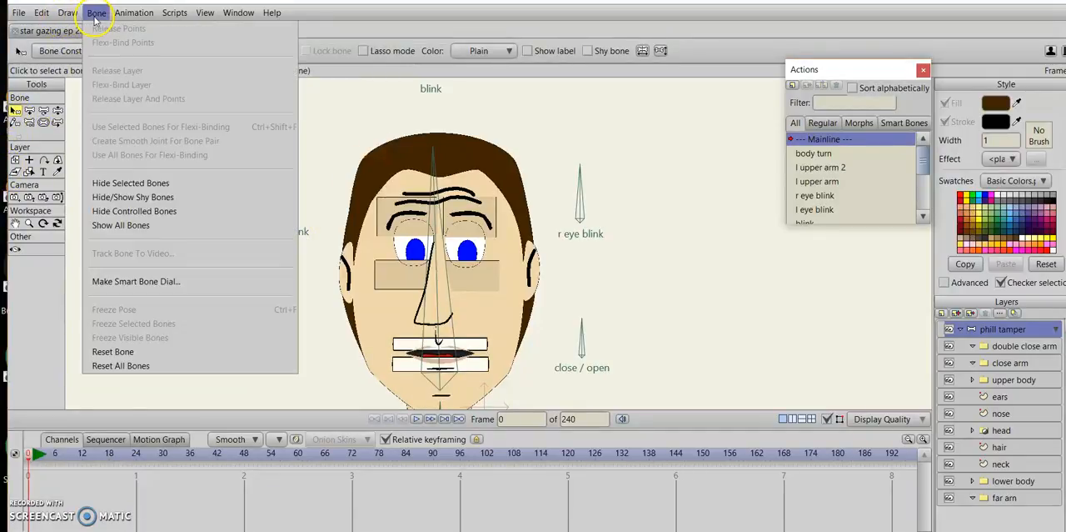
pyautogui.click(136, 281)
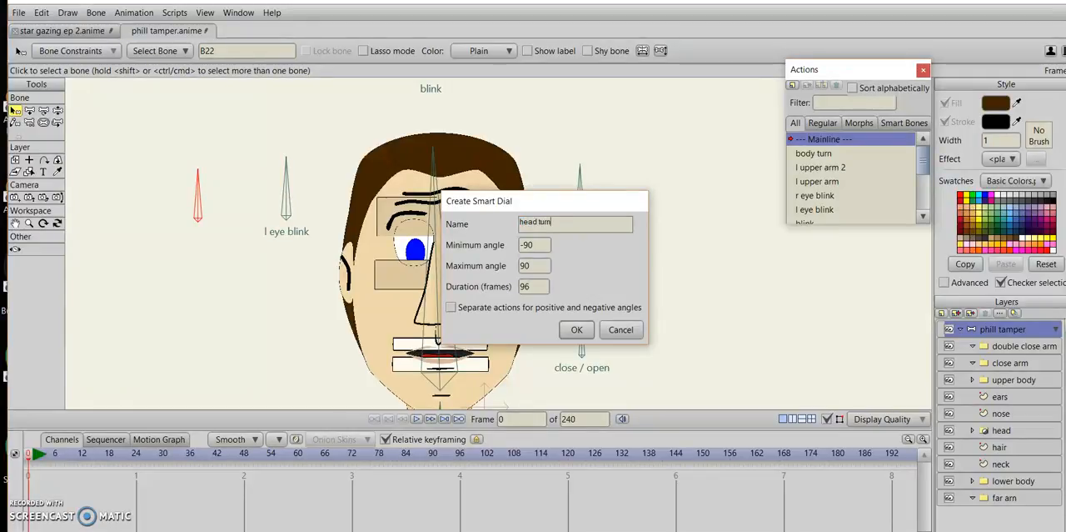
pyautogui.write('head turn')
pyautogui.press('Return')
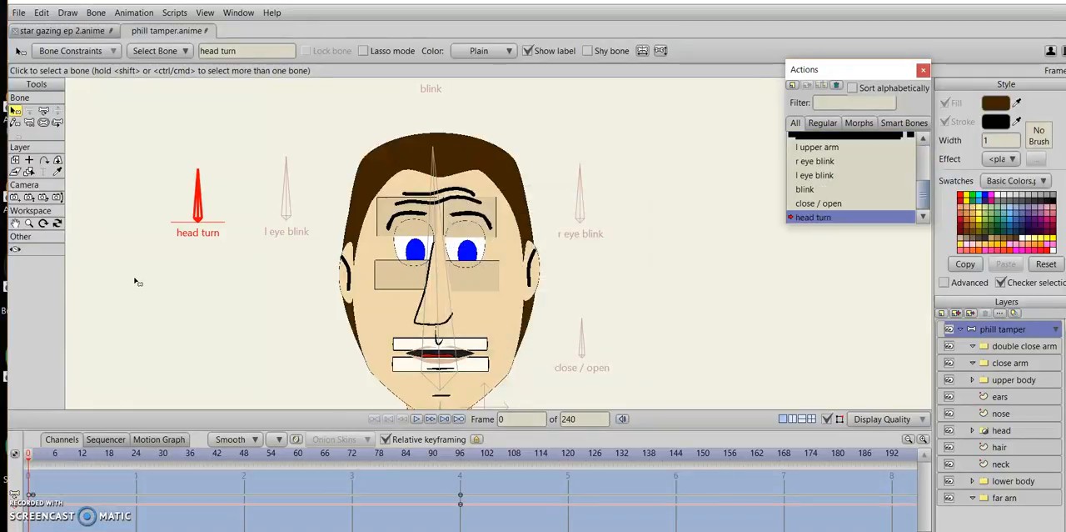
# Check the head turn dial's pose at frame 96, and go to the middle of the action at frame 48.
pyautogui.click(459, 461)
pyautogui.moveTo(459, 460); pyautogui.dragTo(461, 463)
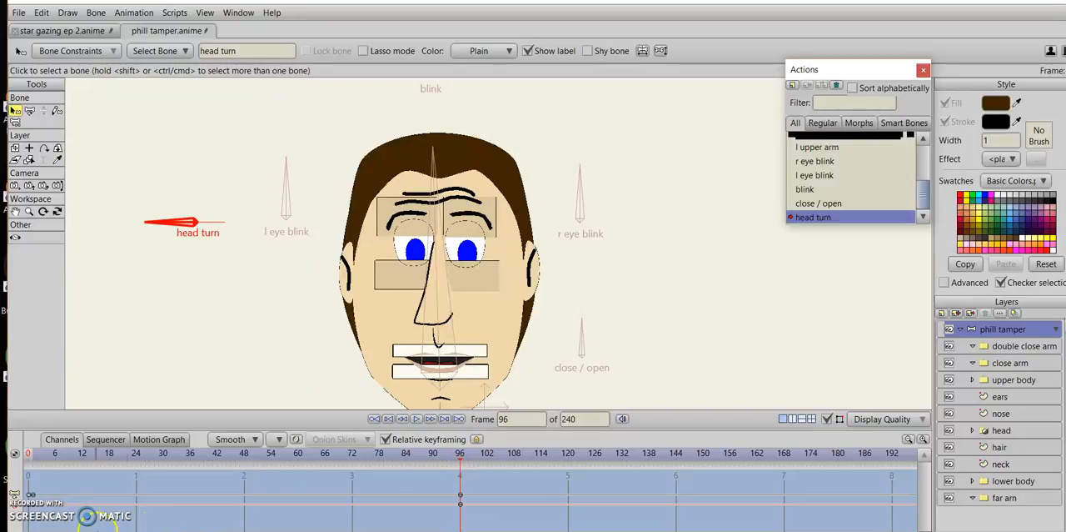
pyautogui.click(243, 452)
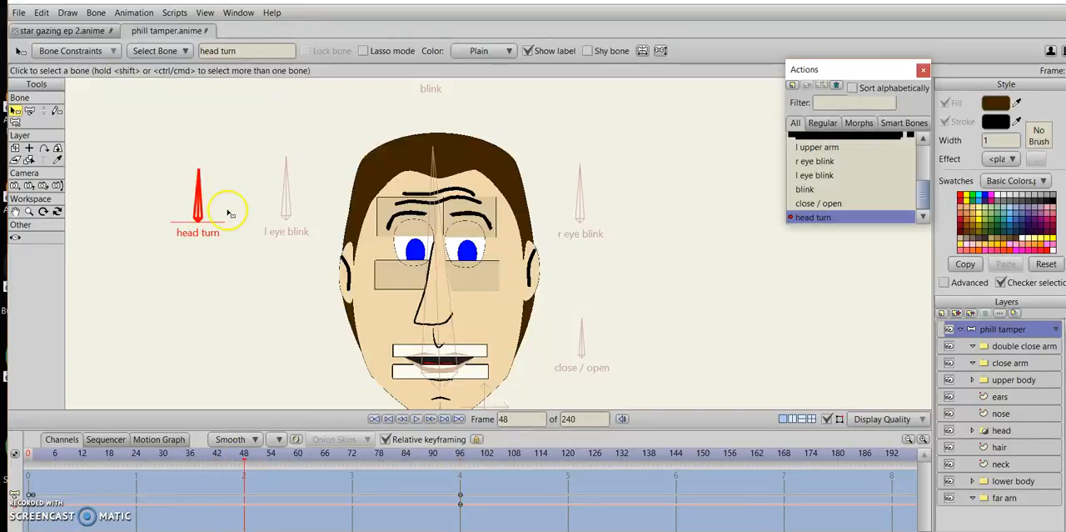
# Pose the head turn bone upright at 90 degrees on frame 48, and go to frame 96.
pyautogui.click(29, 110)
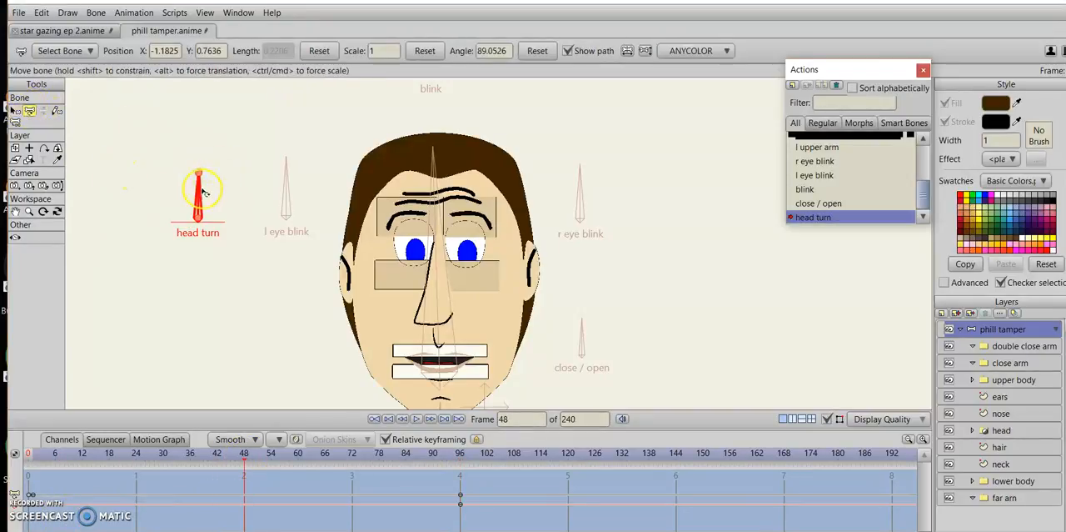
pyautogui.moveTo(198, 197); pyautogui.dragTo(197, 177)
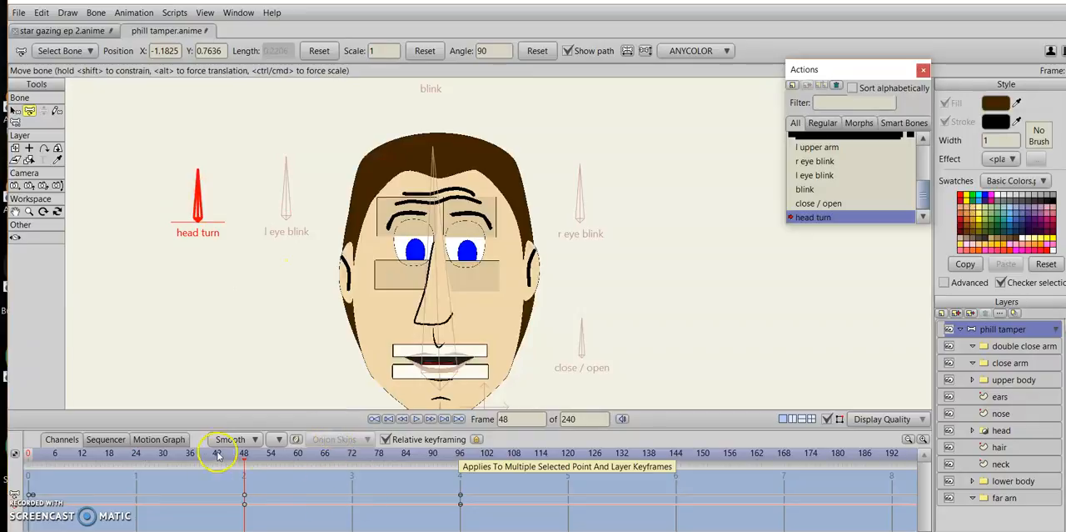
pyautogui.click(461, 463)
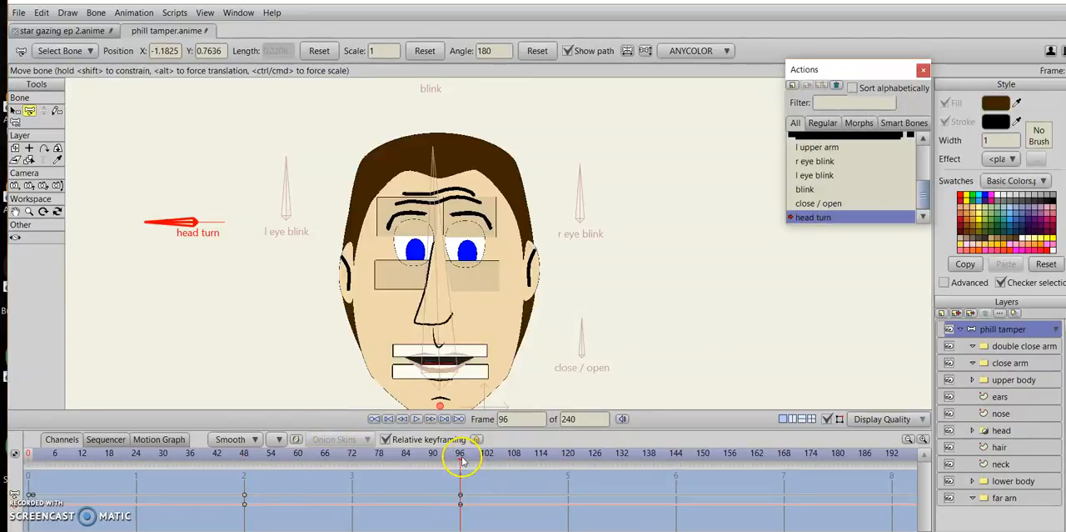
# Move all the nose points to the face's left edge, to about X -0.56, at frame 96.
pyautogui.click(1019, 414)
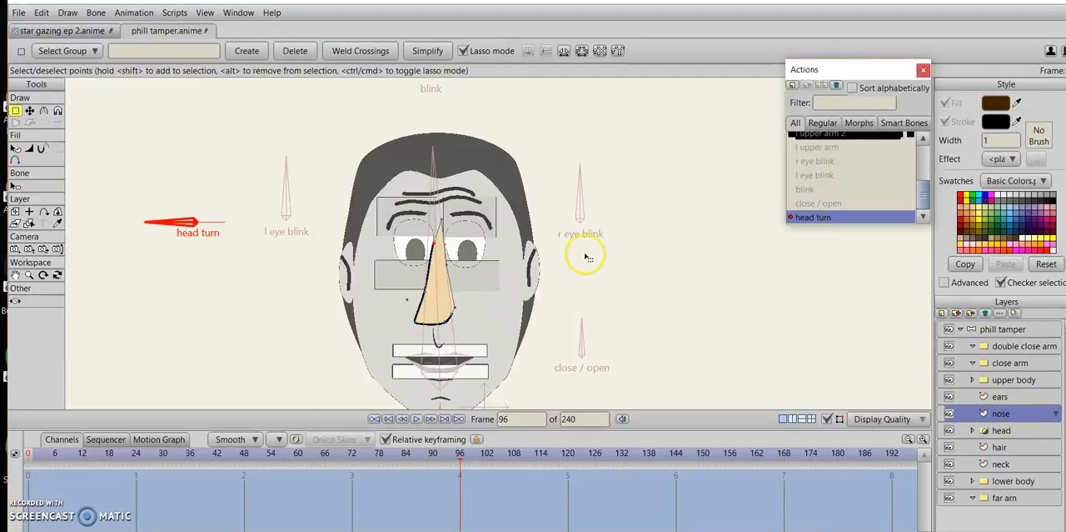
pyautogui.click(29, 112)
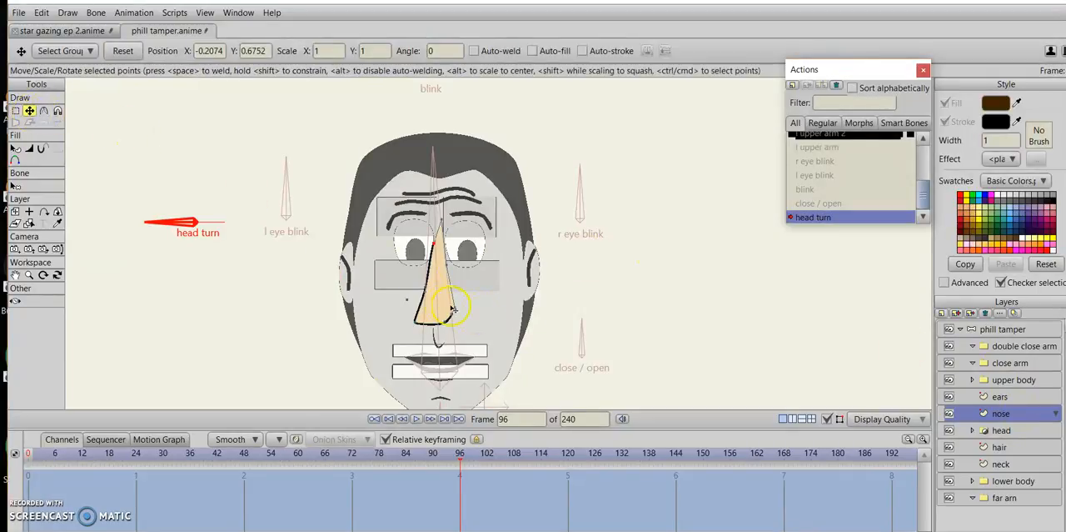
pyautogui.moveTo(452, 309); pyautogui.dragTo(448, 308)
pyautogui.moveTo(535, 324); pyautogui.dragTo(462, 327)
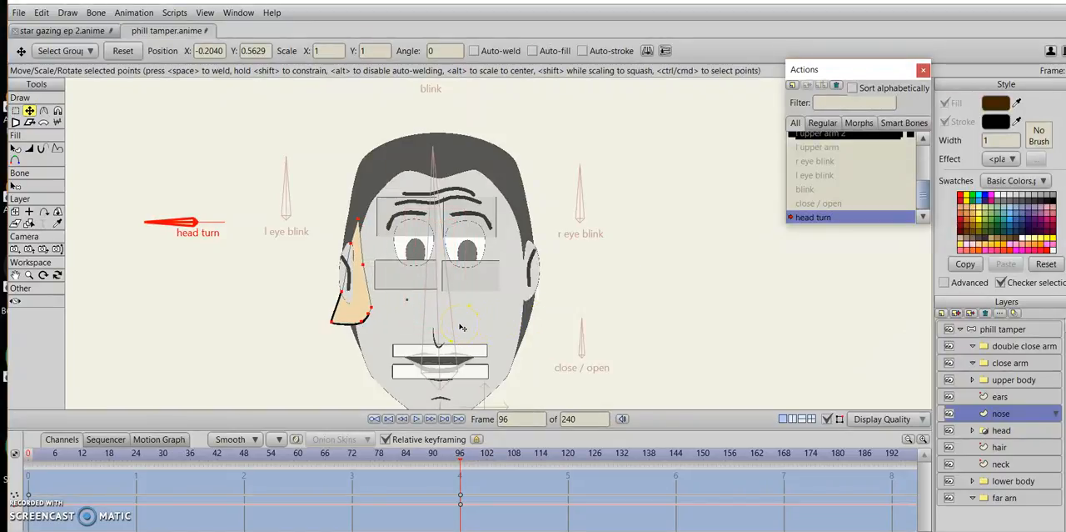
pyautogui.moveTo(462, 327); pyautogui.dragTo(459, 327)
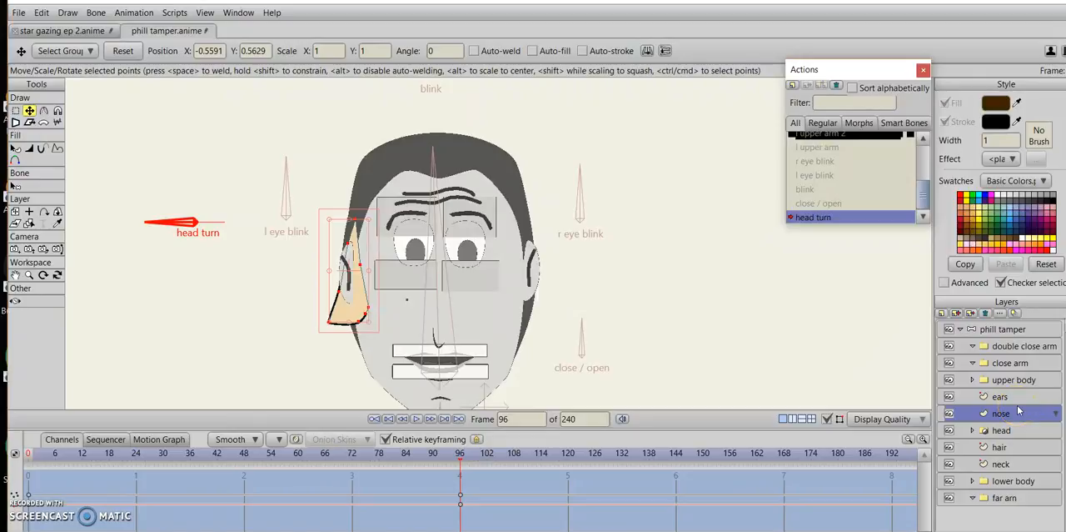
# Move the right ear and the left ear on the ears layer next to each other at the middle of the head.
pyautogui.click(1008, 396)
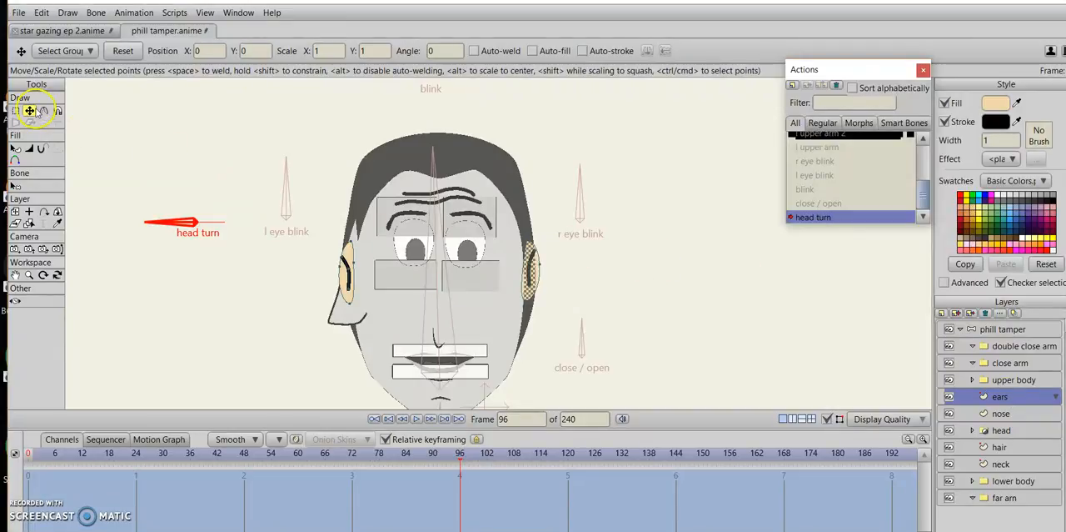
pyautogui.click(534, 269)
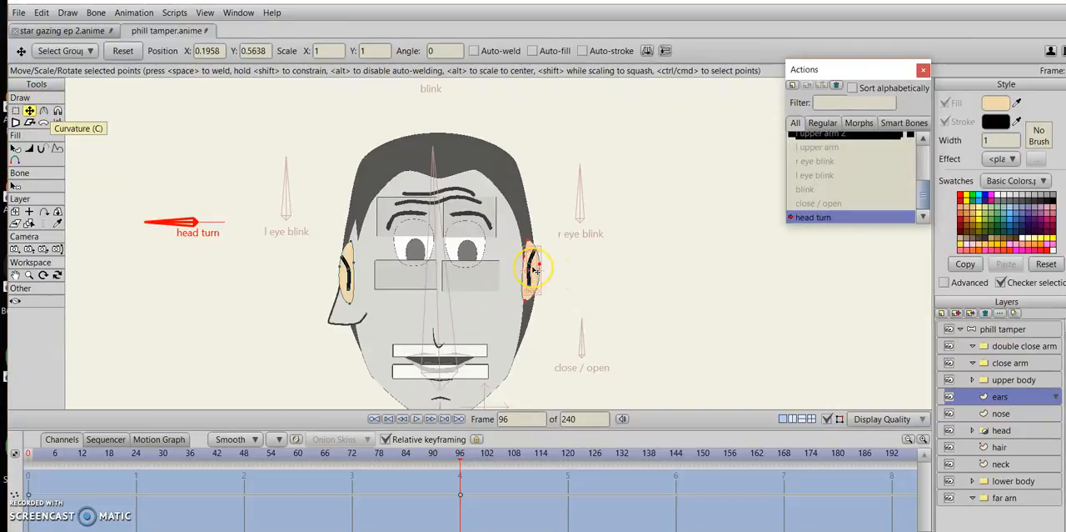
pyautogui.moveTo(534, 269); pyautogui.dragTo(451, 284)
pyautogui.hotkey('ctrl', 'z')
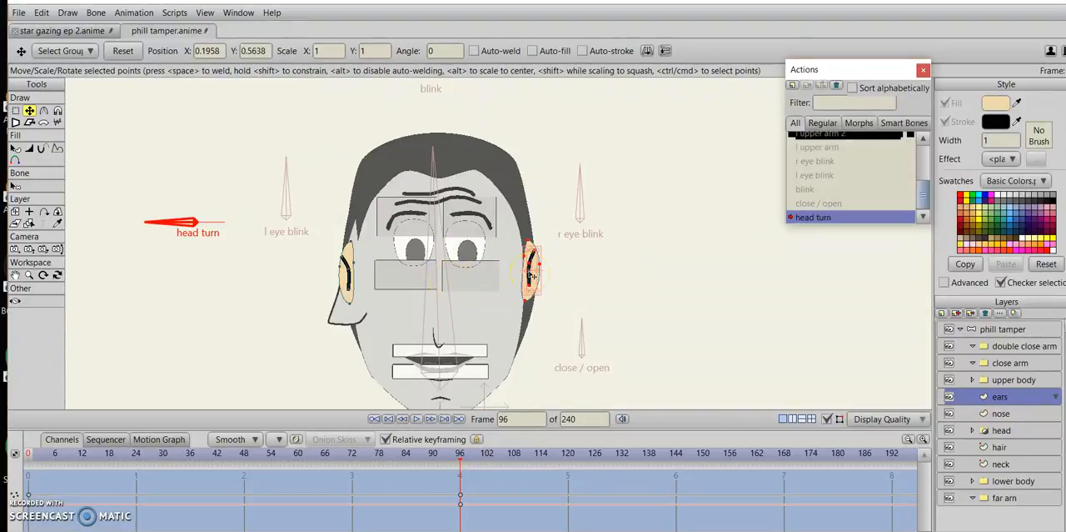
pyautogui.moveTo(556, 275); pyautogui.dragTo(469, 285)
pyautogui.click(345, 284)
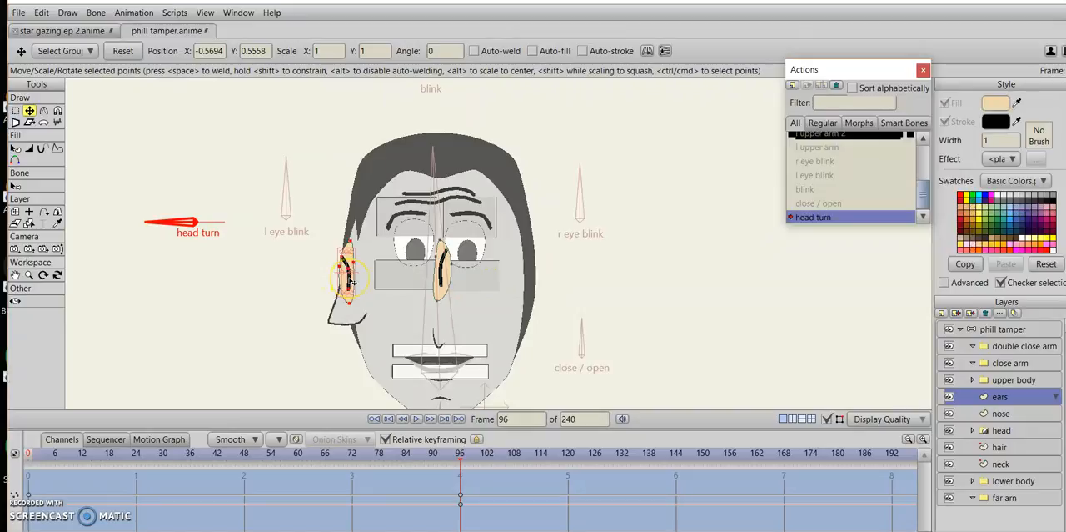
pyautogui.moveTo(348, 281); pyautogui.dragTo(432, 272)
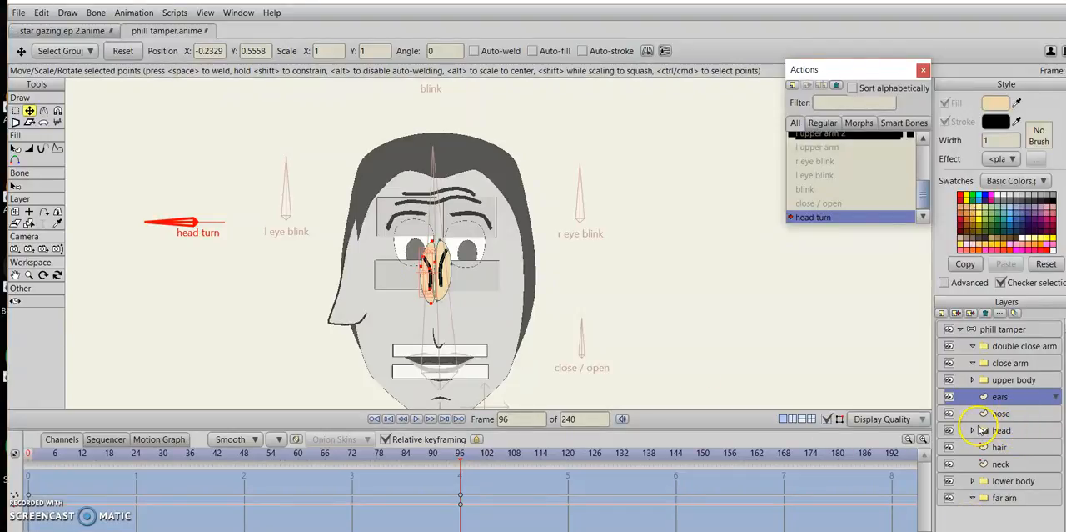
# Open the head group and shift all the eye brows1 points left to about X -0.53.
pyautogui.click(973, 430)
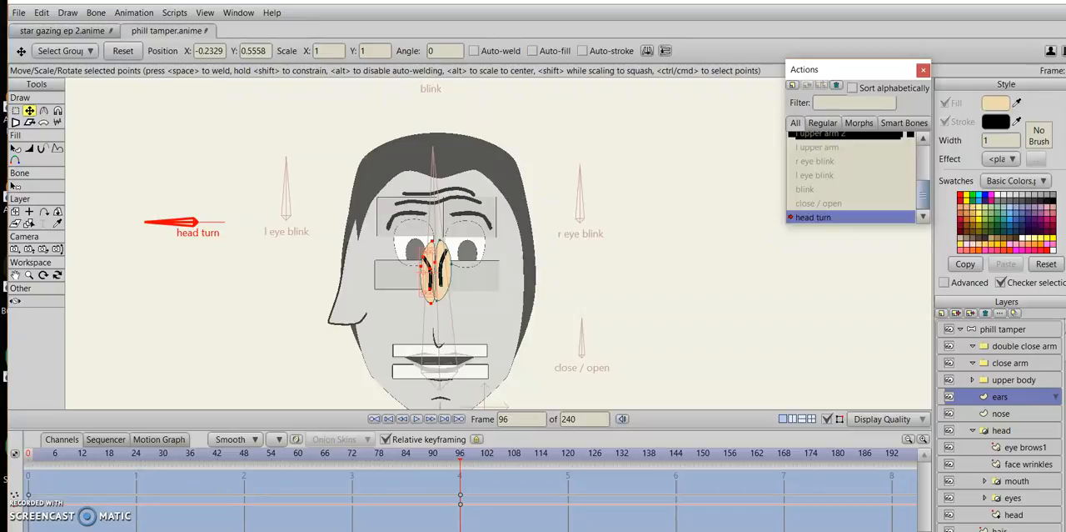
pyautogui.scroll(-1, 1008, 417)
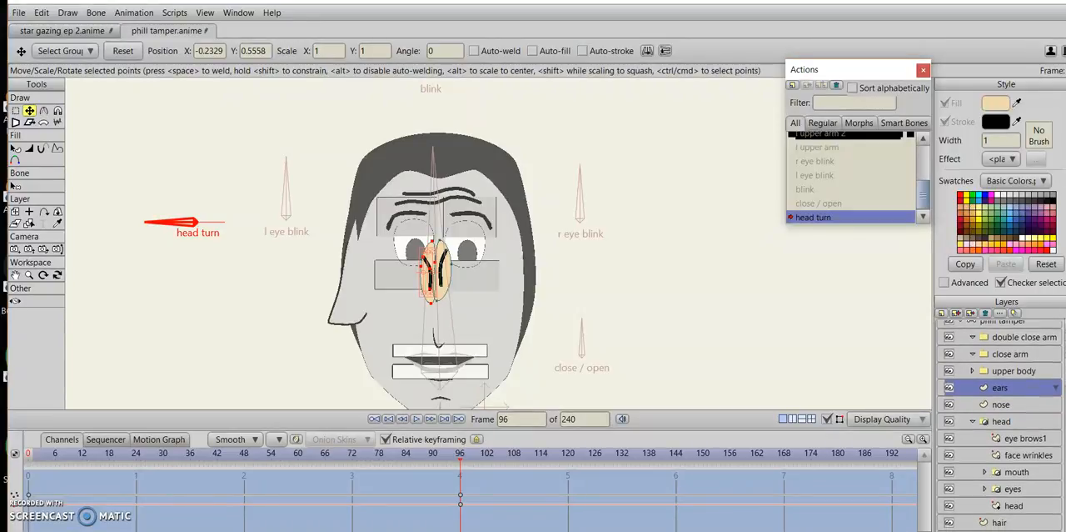
pyautogui.click(1025, 429)
pyautogui.hotkey('ctrl', 'a')
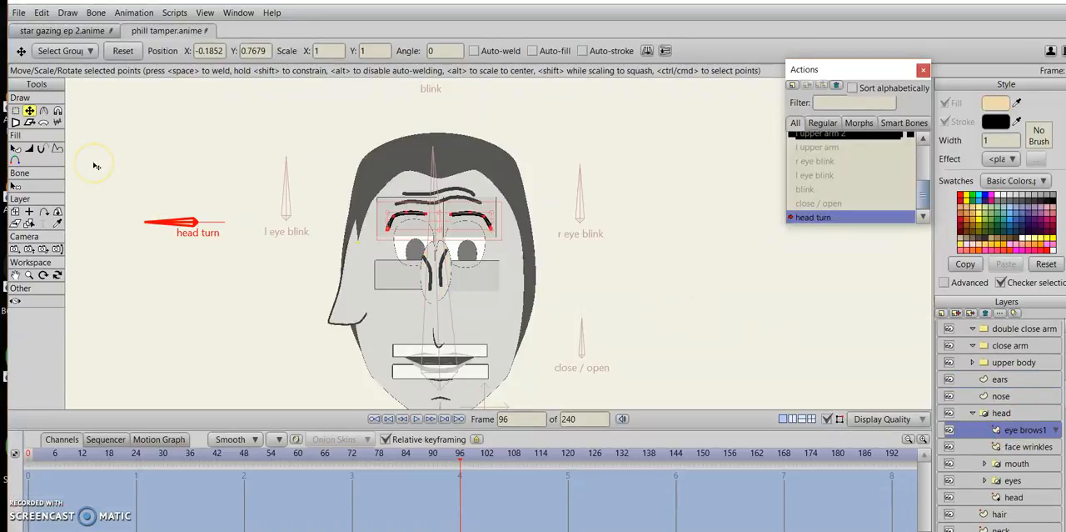
pyautogui.moveTo(513, 336); pyautogui.dragTo(433, 337)
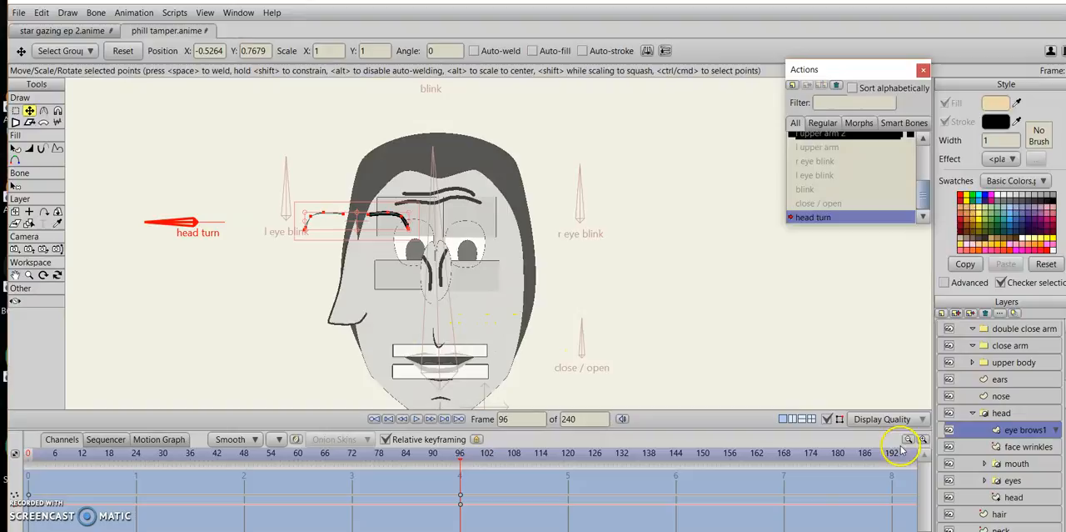
# Shift all the face wrinkles points left to about X -0.51.
pyautogui.click(1028, 446)
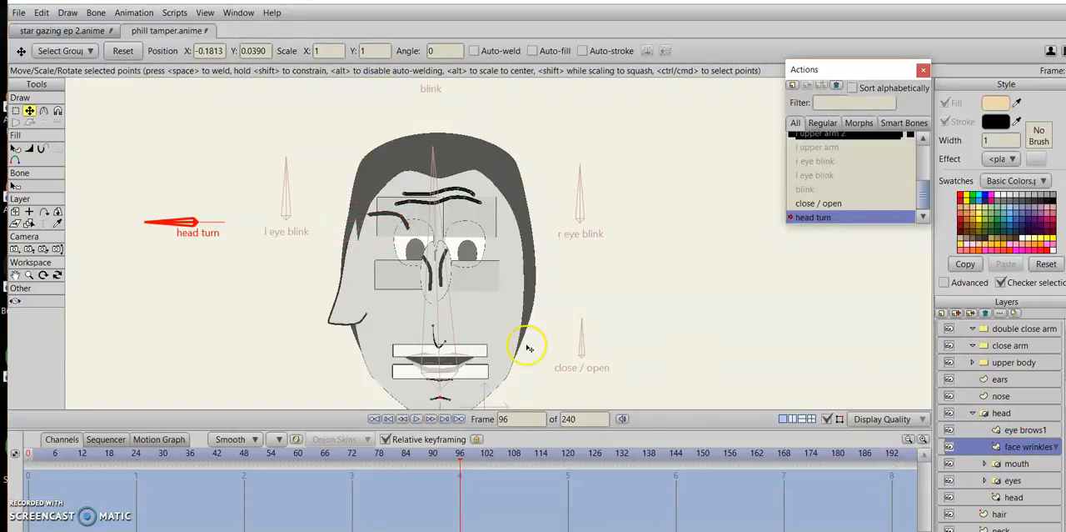
pyautogui.hotkey('ctrl', 'a')
pyautogui.moveTo(526, 347); pyautogui.dragTo(449, 344)
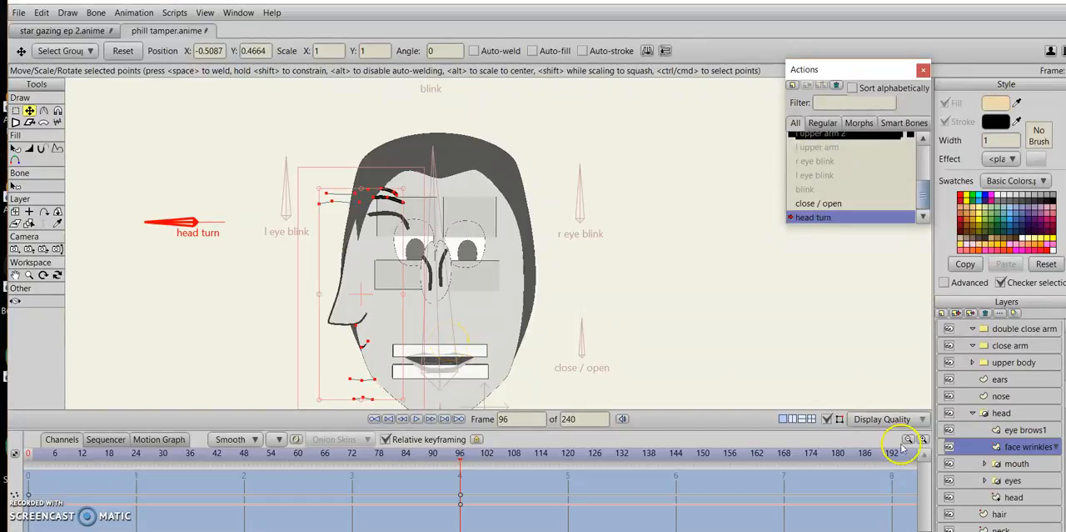
# Transform the mouth layer to about X -0.31 and shift the eyes layer left by a similar distance beside the nose.
pyautogui.click(1033, 464)
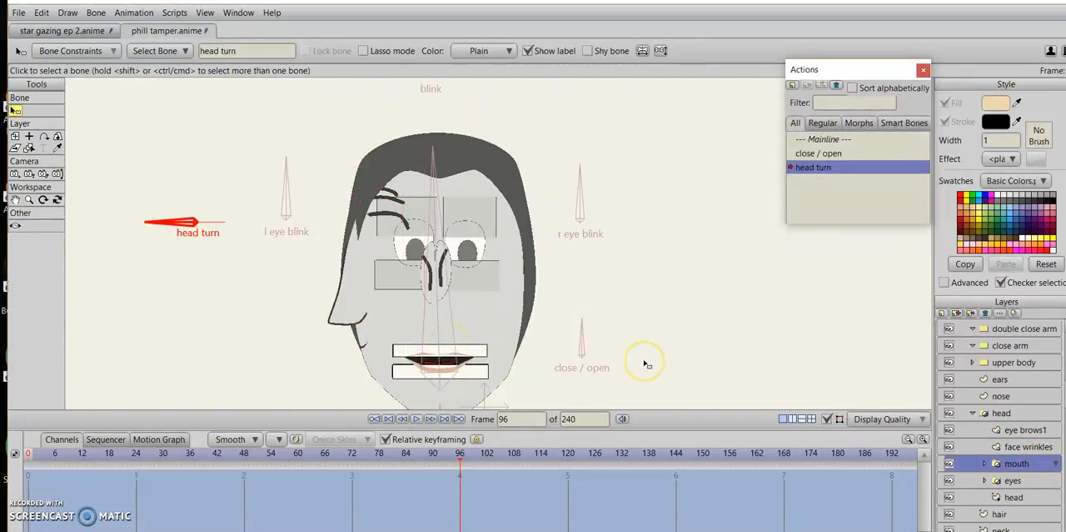
pyautogui.moveTo(644, 364); pyautogui.dragTo(641, 303)
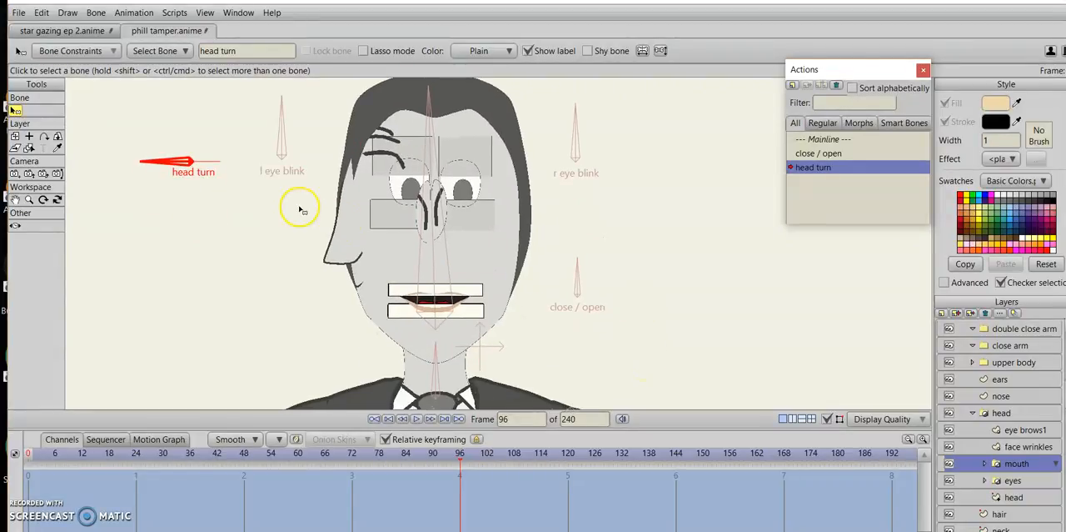
pyautogui.click(15, 137)
pyautogui.moveTo(626, 355); pyautogui.dragTo(550, 354)
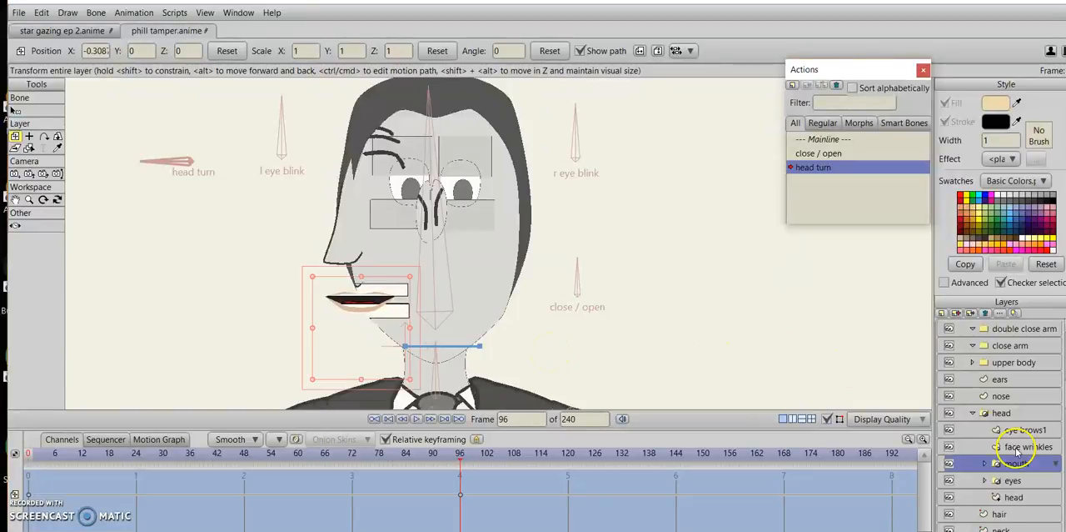
pyautogui.click(1012, 480)
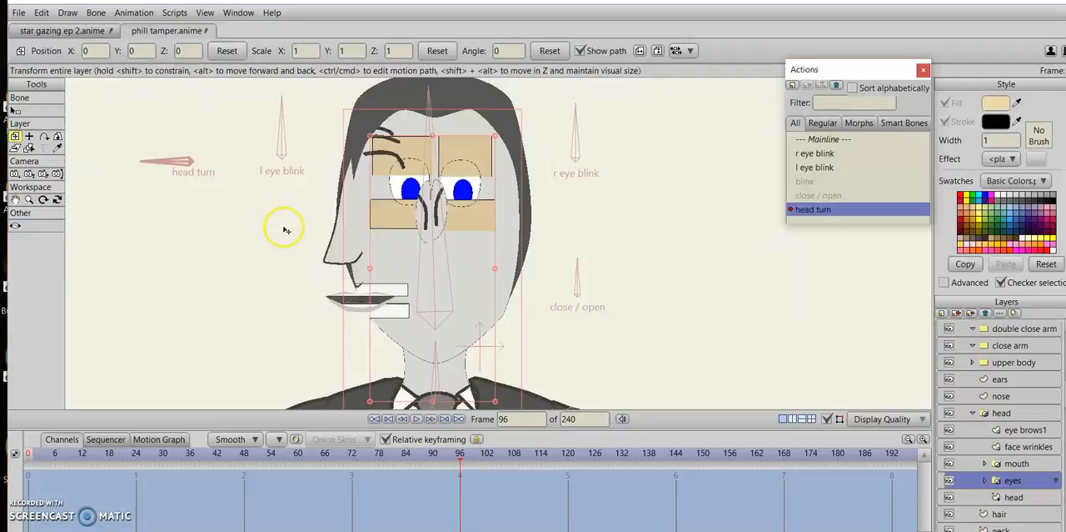
pyautogui.moveTo(554, 307); pyautogui.dragTo(472, 298)
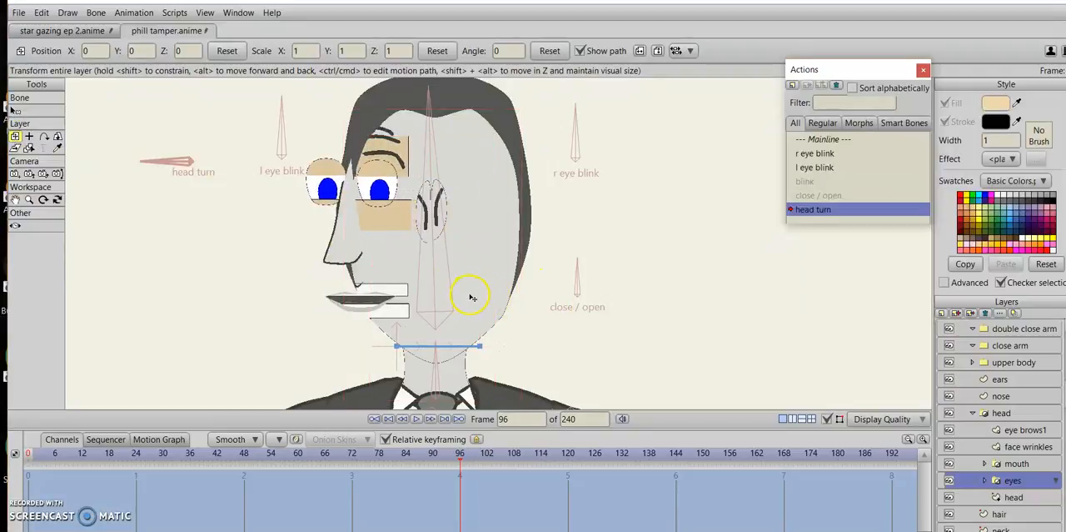
# On the head layer, move the chin point forward below the mouth and the front hairline point toward the forehead.
pyautogui.click(1013, 496)
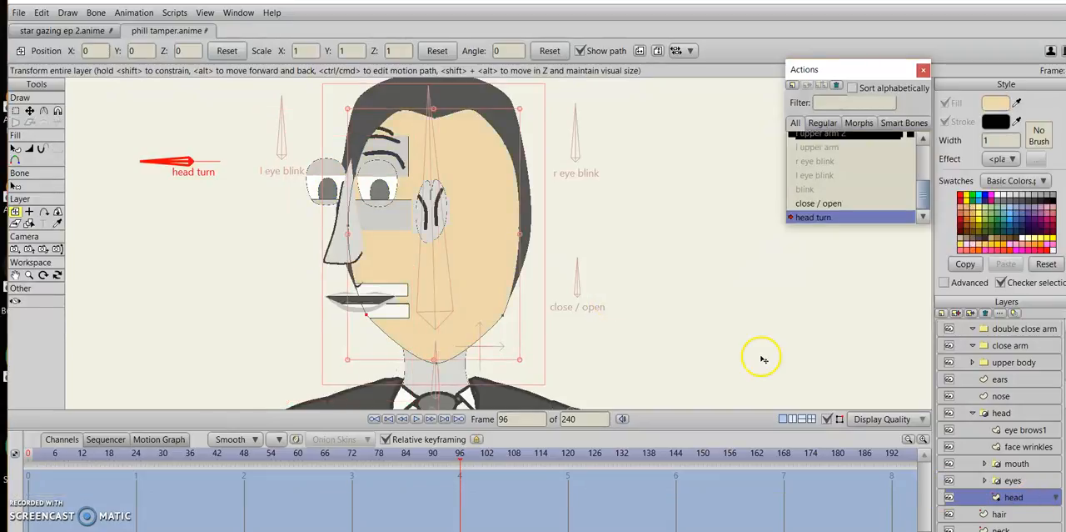
pyautogui.click(422, 359)
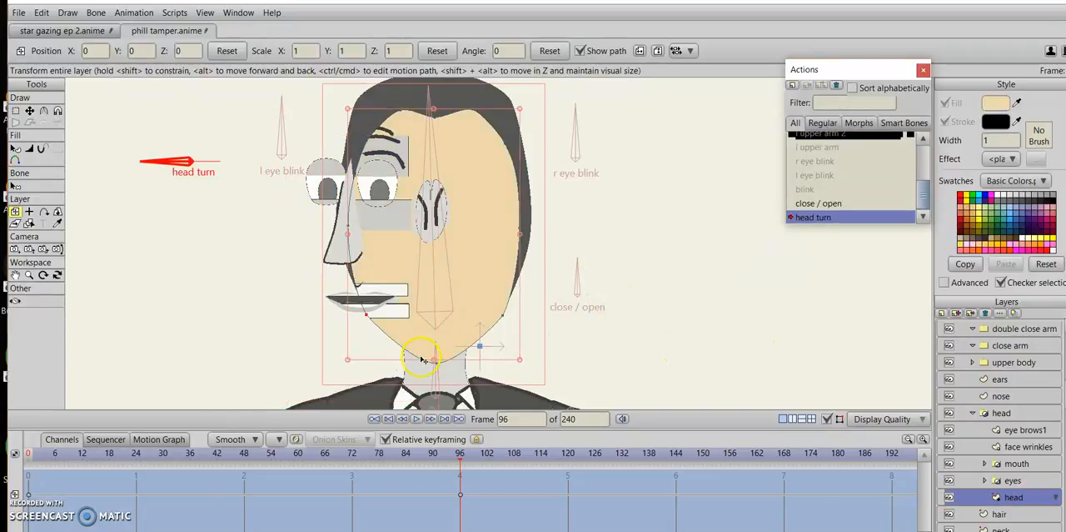
pyautogui.click(29, 110)
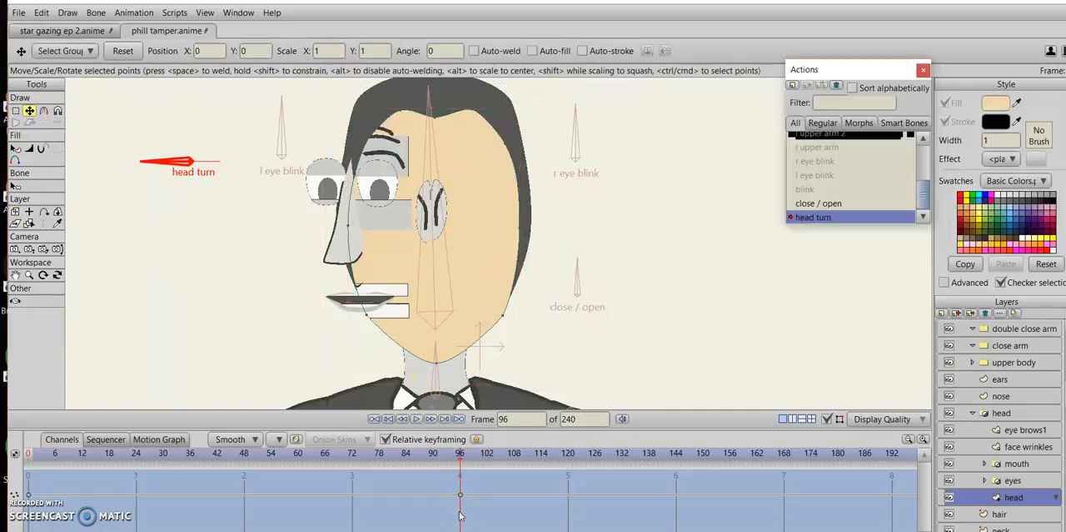
pyautogui.click(439, 418)
pyautogui.moveTo(435, 371); pyautogui.dragTo(362, 354)
pyautogui.moveTo(397, 112); pyautogui.dragTo(367, 113)
# Pull the head shape's rear hairline and side points in toward the ears, and the jaw corner toward the neck.
pyautogui.moveTo(467, 120); pyautogui.dragTo(426, 179)
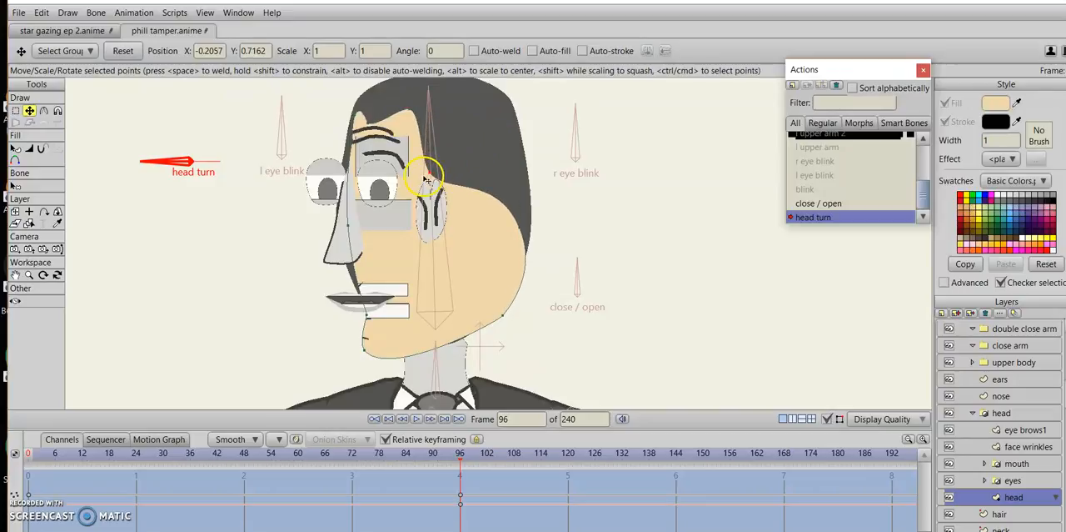
pyautogui.moveTo(500, 243); pyautogui.dragTo(437, 254)
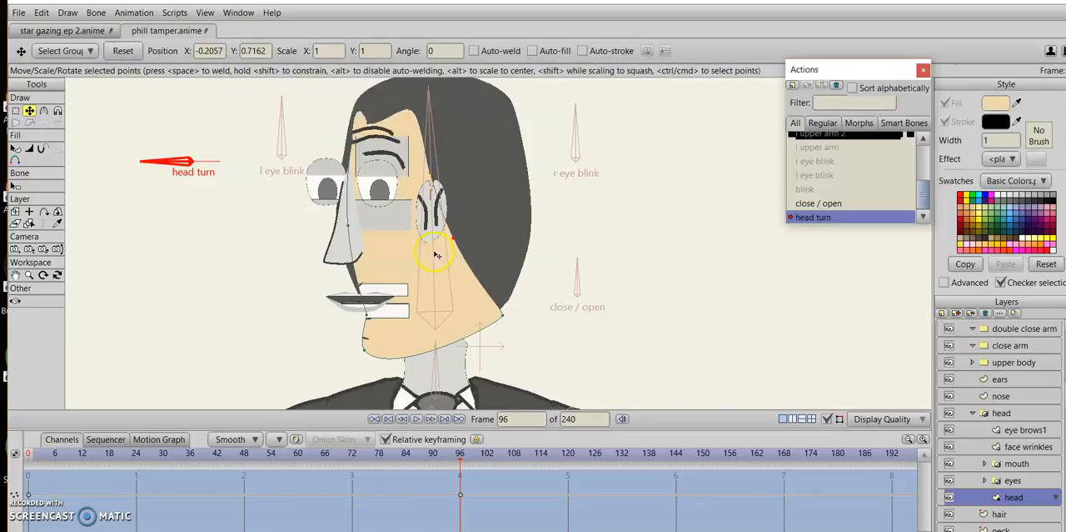
pyautogui.moveTo(433, 182); pyautogui.dragTo(433, 194)
pyautogui.moveTo(450, 226)
pyautogui.mouseDown()
pyautogui.moveTo(446, 185)
pyautogui.moveTo(427, 181)
pyautogui.moveTo(425, 210)
pyautogui.mouseUp()
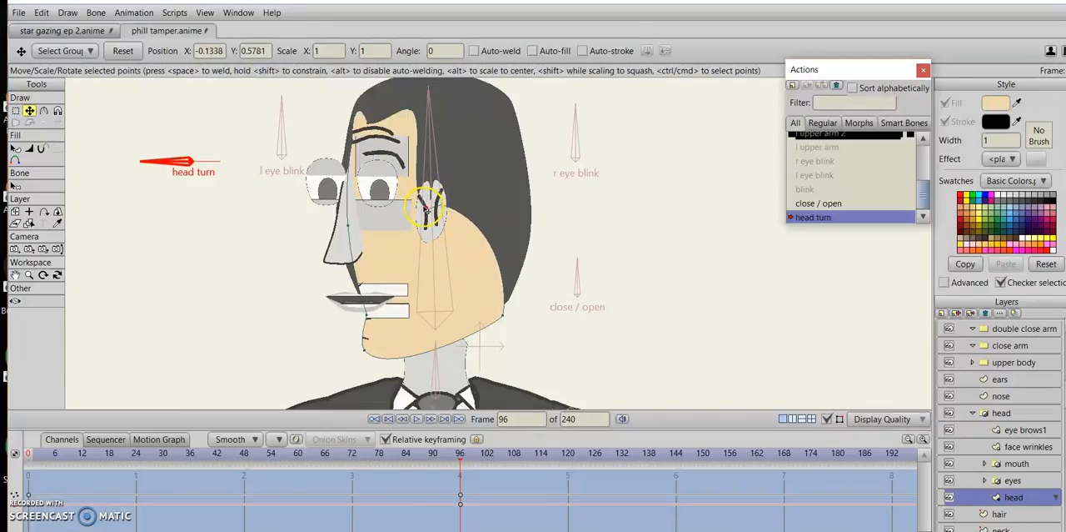
pyautogui.moveTo(503, 315); pyautogui.dragTo(478, 339)
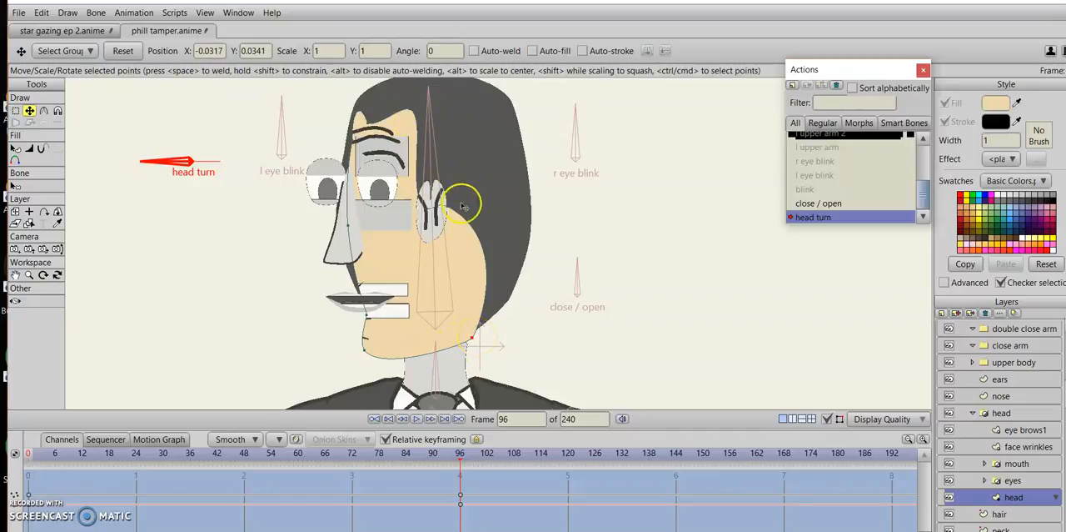
# Straighten the rear edge of the face by reducing the curvature of the head point behind the ears to 0.
pyautogui.click(43, 110)
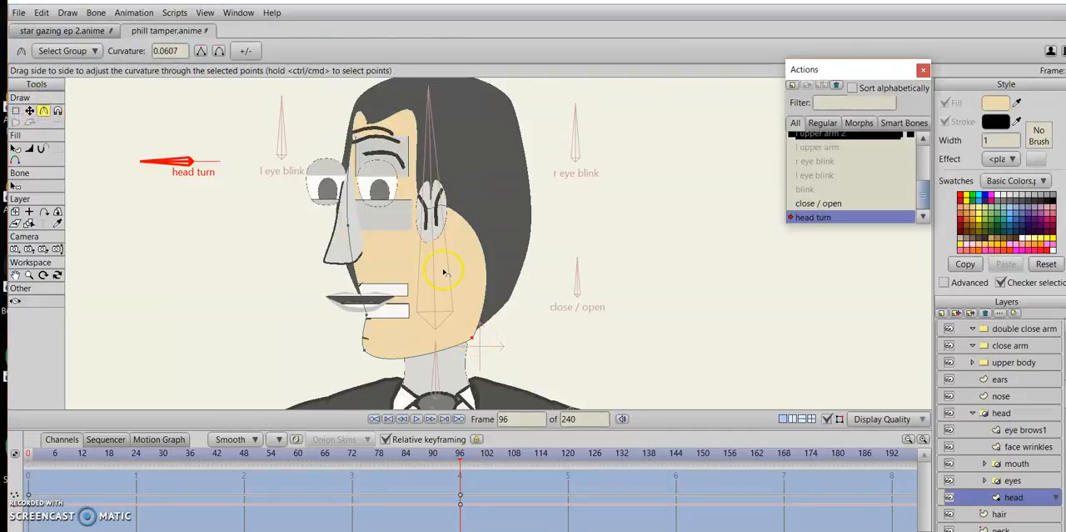
pyautogui.scroll(3, 443, 268)
pyautogui.moveTo(293, 147); pyautogui.dragTo(223, 169)
pyautogui.moveTo(343, 130); pyautogui.dragTo(35, 202)
pyautogui.moveTo(334, 156); pyautogui.dragTo(209, 166)
pyautogui.scroll(-6, 521, 257)
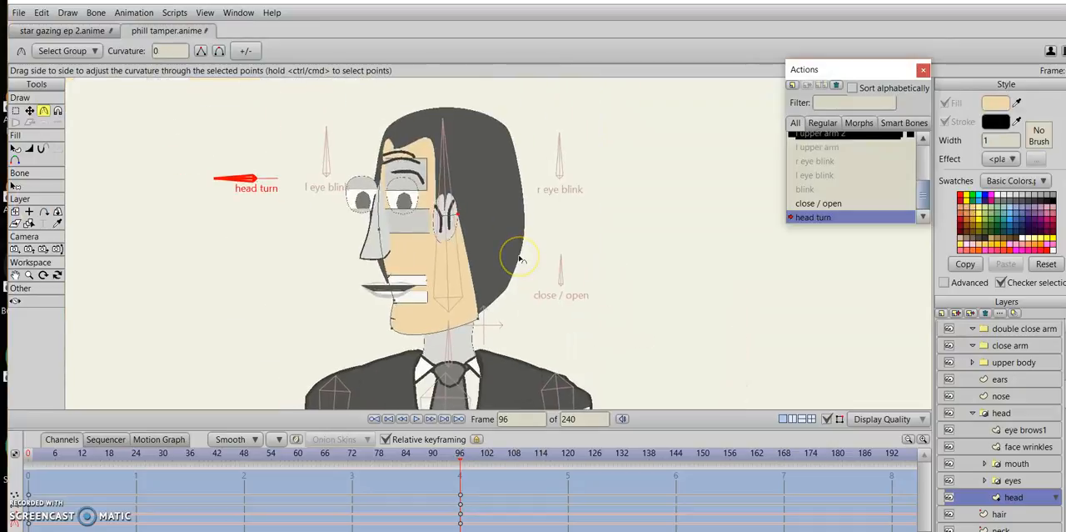
# Nudge the head point behind the ears slightly forward and lower the jaw corner point.
pyautogui.scroll(5, 518, 260)
pyautogui.click(29, 110)
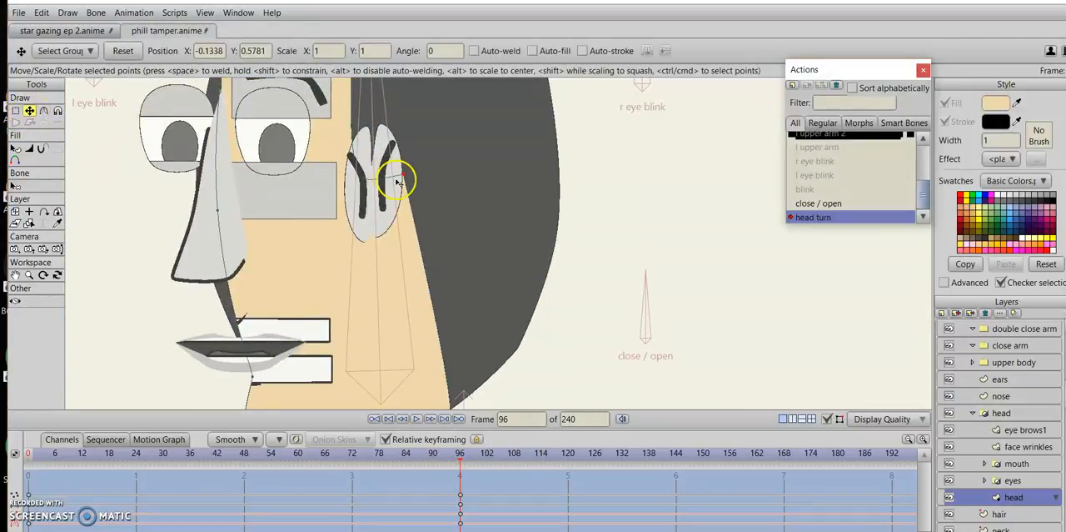
pyautogui.moveTo(408, 173); pyautogui.dragTo(399, 174)
pyautogui.moveTo(524, 352); pyautogui.dragTo(497, 268)
pyautogui.moveTo(431, 326); pyautogui.dragTo(431, 337)
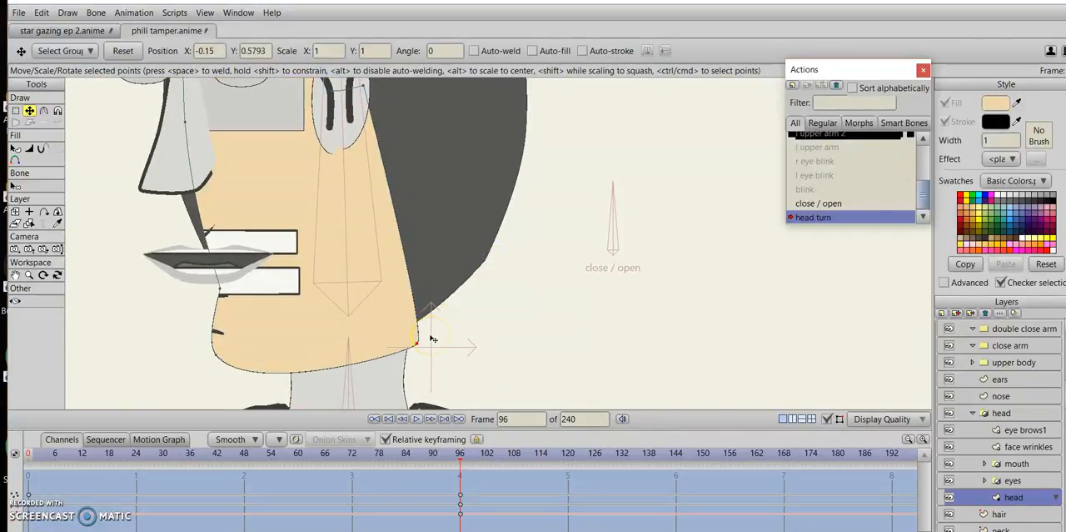
# Switch to the mainline and add a point to the head outline on the cheek edge beside the mouth.
pyautogui.click(44, 111)
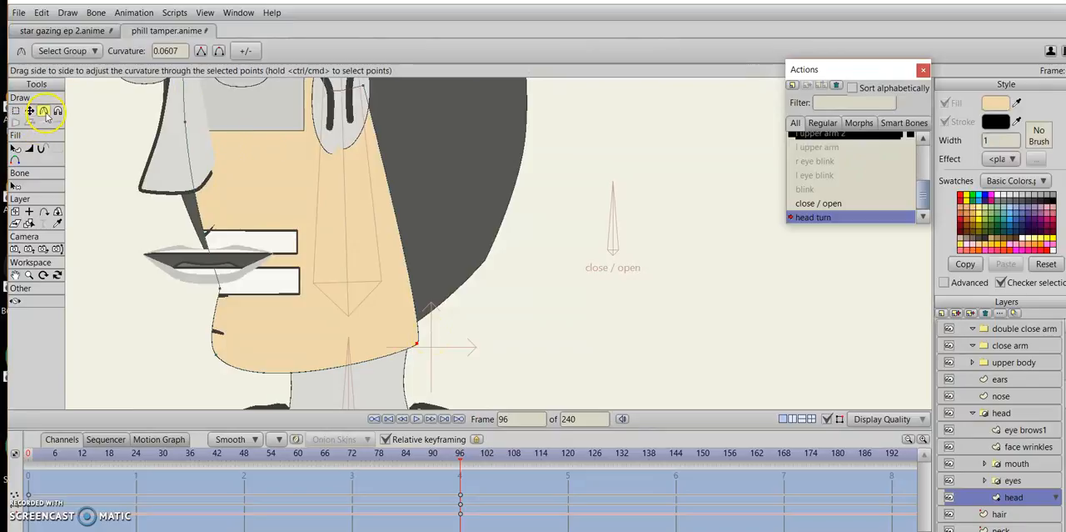
pyautogui.scroll(-3, 416, 271)
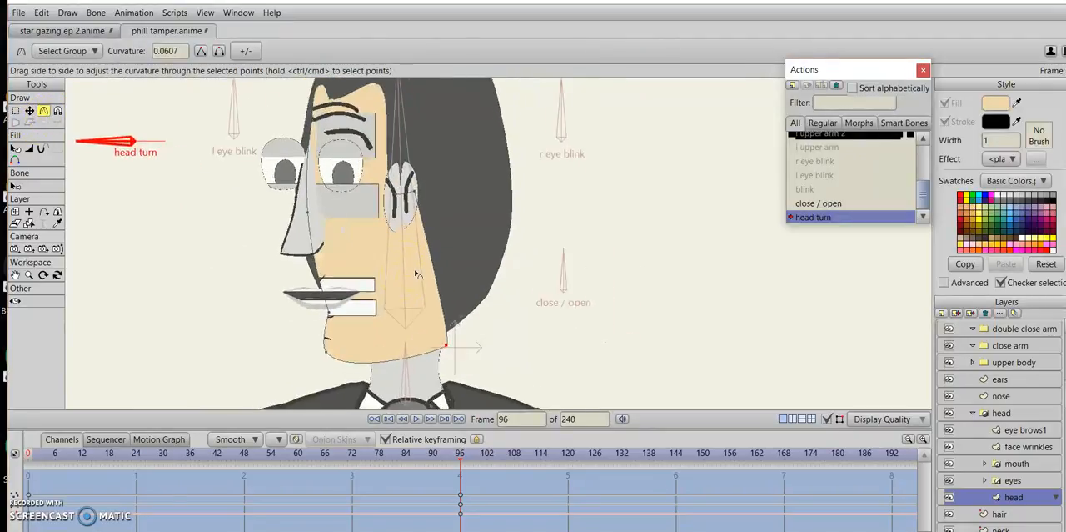
pyautogui.scroll(1, 416, 273)
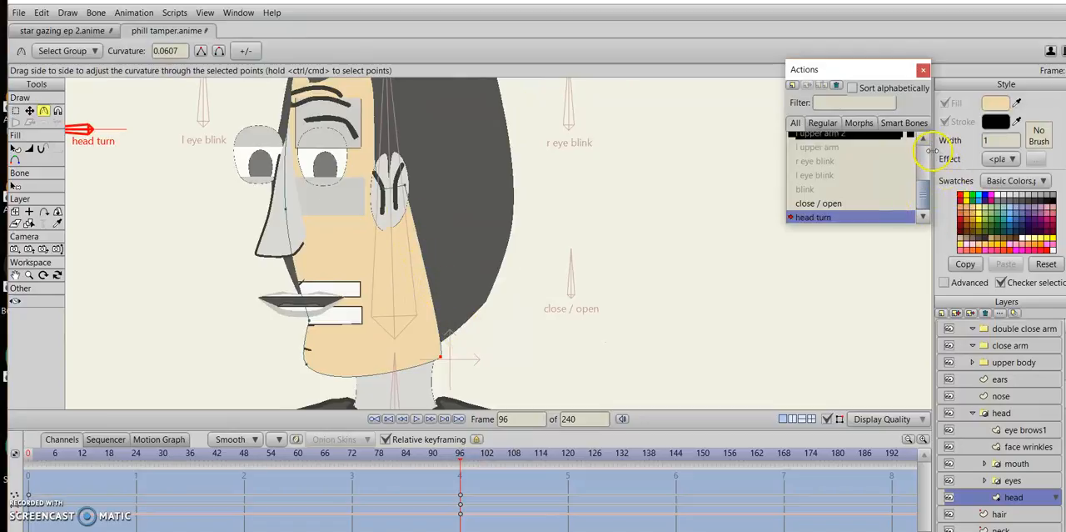
pyautogui.scroll(3, 923, 152)
pyautogui.click(879, 140)
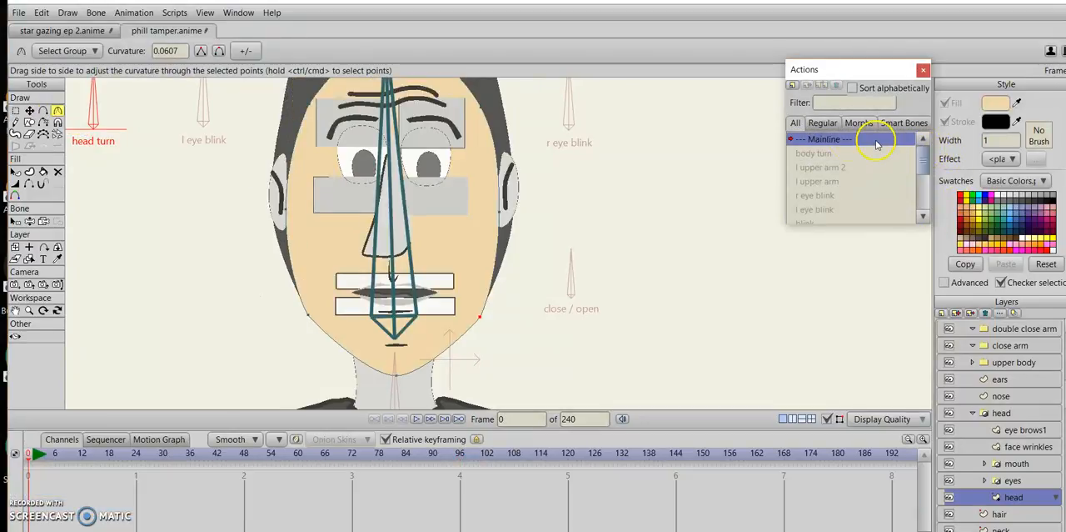
pyautogui.click(44, 110)
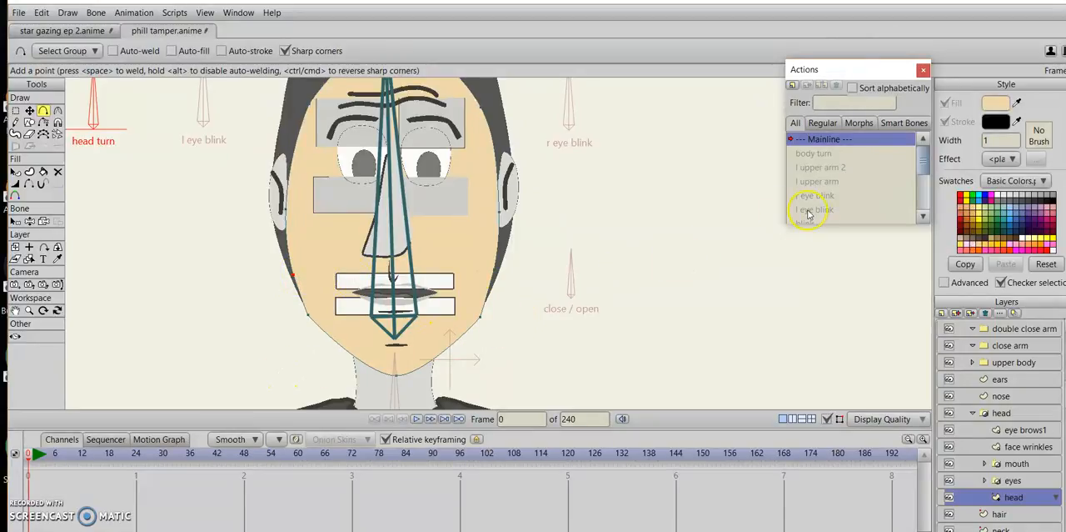
# Select the phill tamper bone layer, activate its head turn action and go to frame 96.
pyautogui.moveTo(921, 160); pyautogui.dragTo(921, 213)
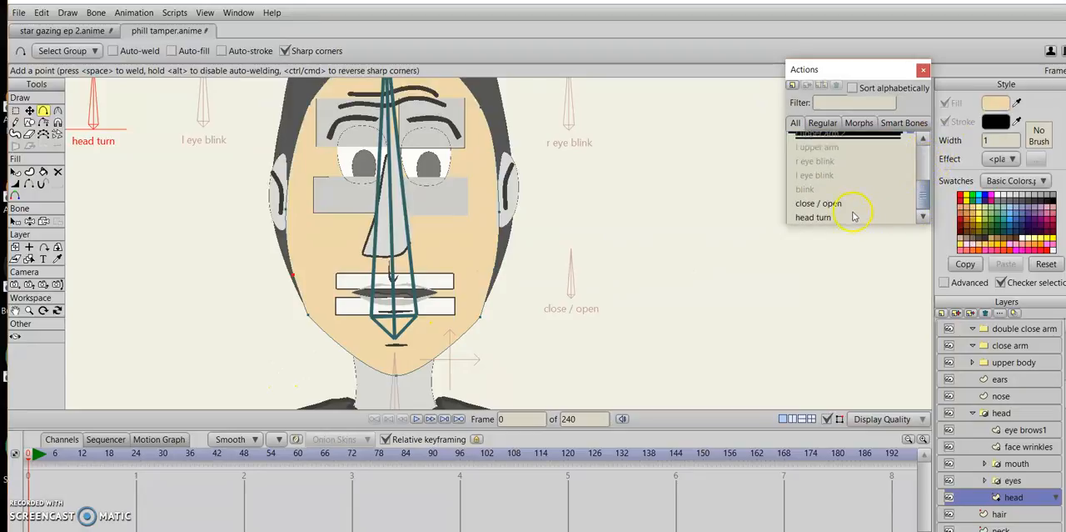
pyautogui.scroll(1, 1000, 350)
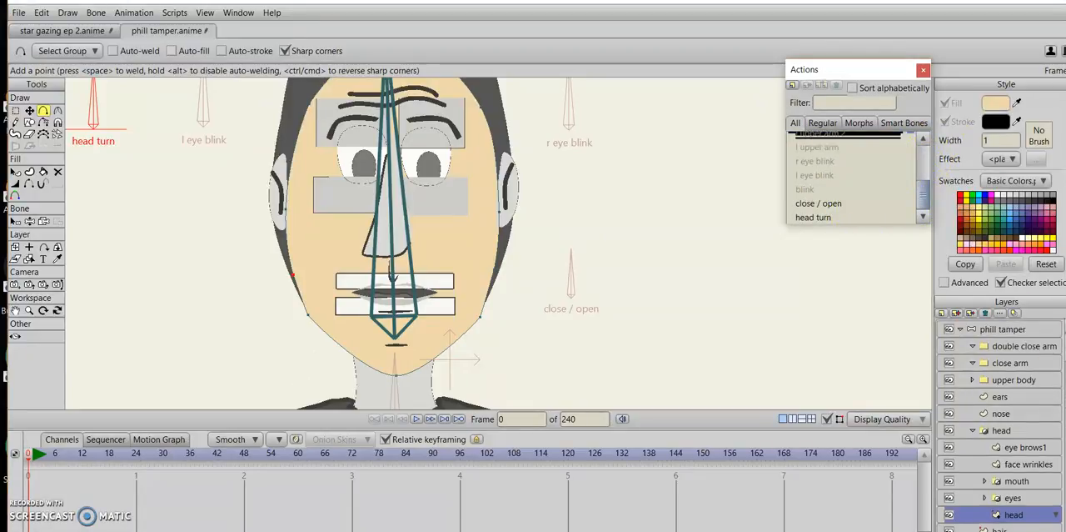
pyautogui.click(1024, 328)
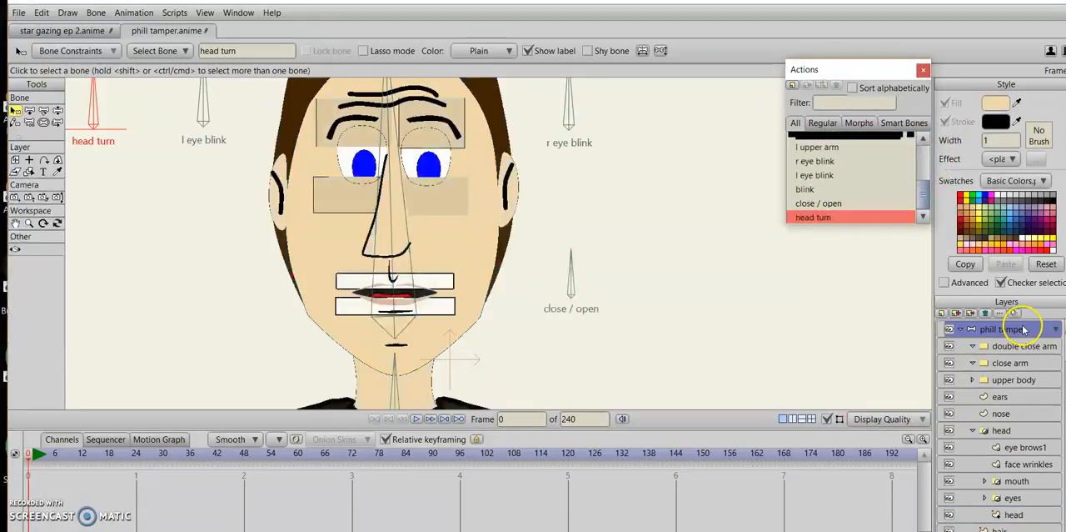
pyautogui.doubleClick(890, 218)
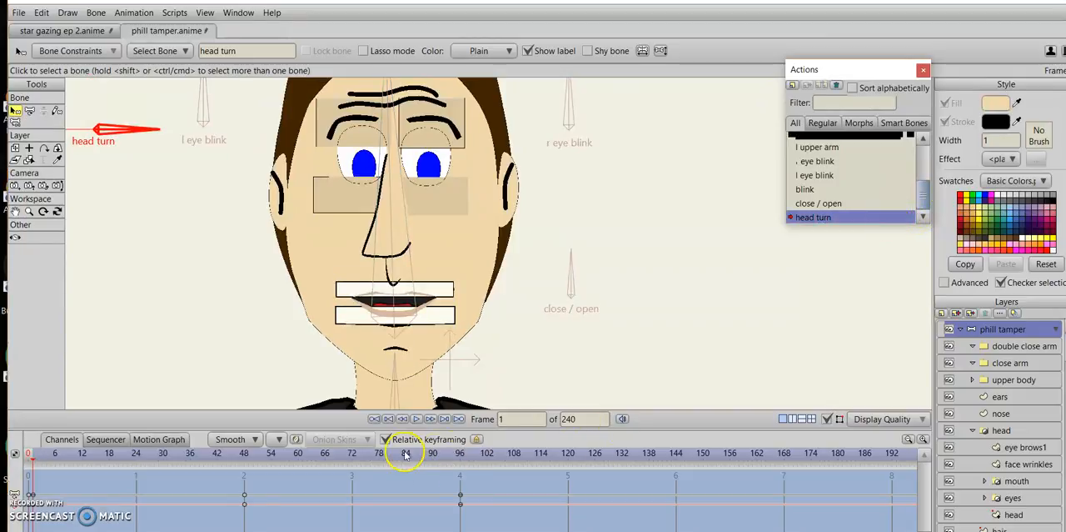
pyautogui.click(460, 454)
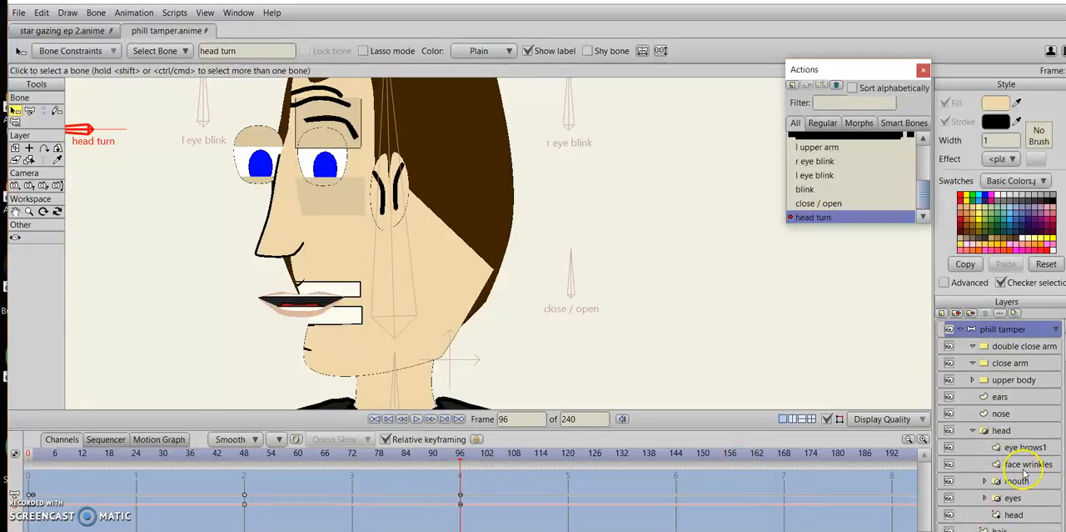
# On the head layer, move the protruding rear jaw point down and inward, and adjust the profile point between nose and mouth.
pyautogui.scroll(-2, 1008, 416)
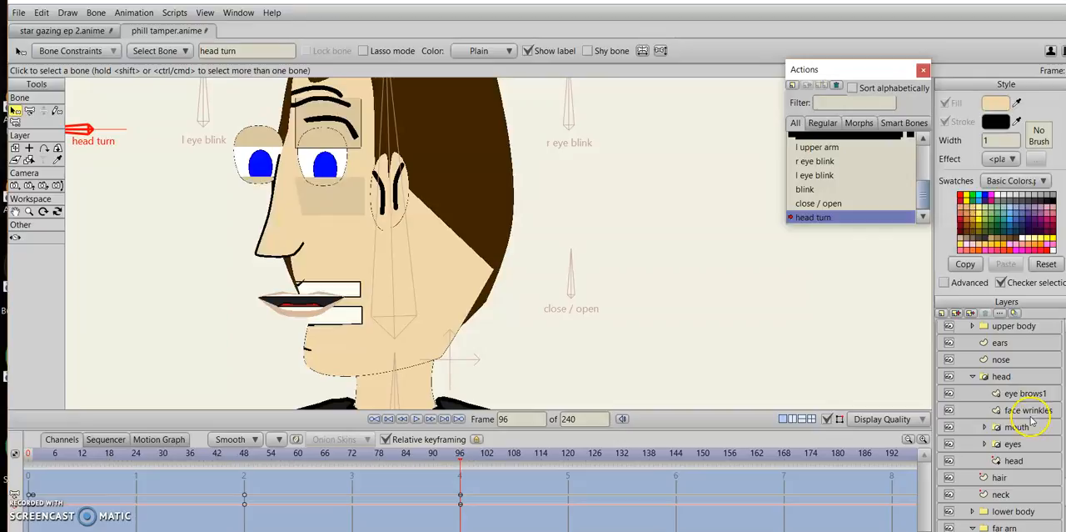
pyautogui.click(1014, 461)
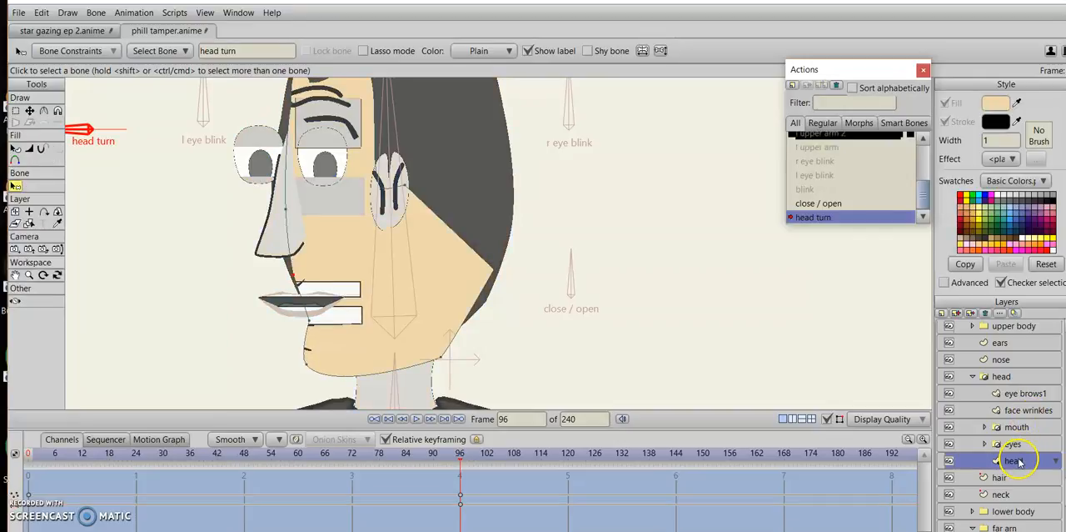
pyautogui.click(29, 110)
pyautogui.moveTo(495, 277); pyautogui.dragTo(484, 318)
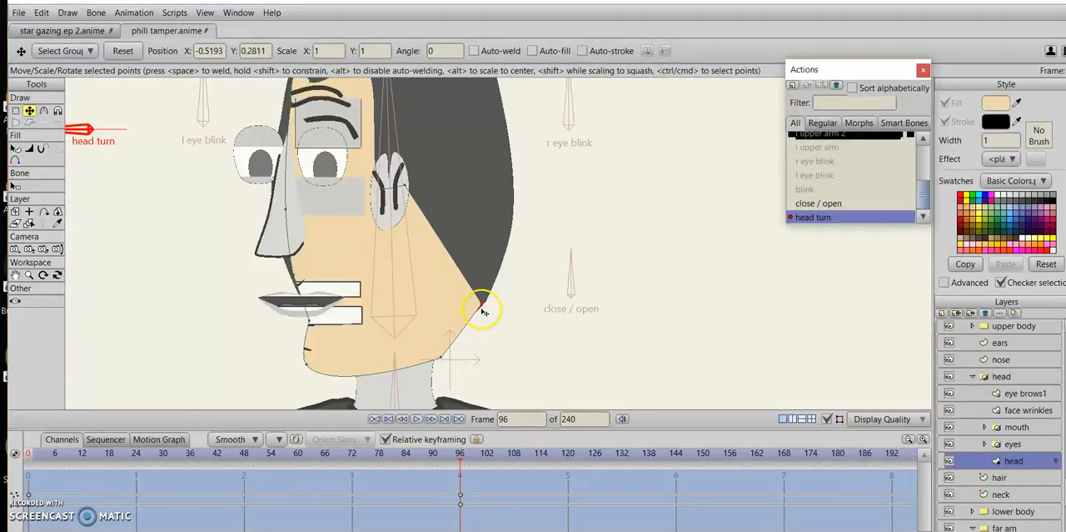
pyautogui.click(297, 283)
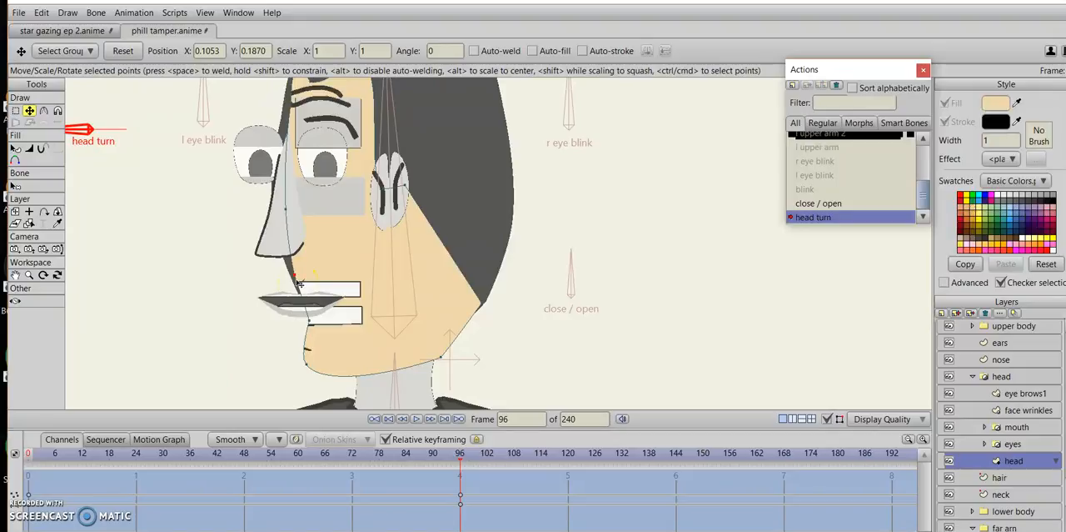
# On the hair layer, pull the front edge points back behind the face so no hair shows between nose and mouth.
pyautogui.click(1008, 476)
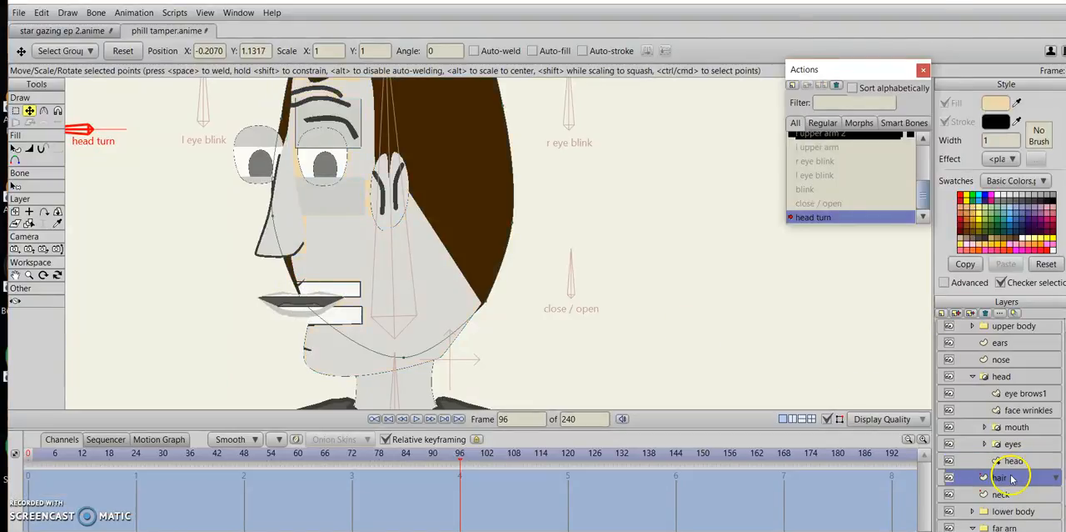
pyautogui.doubleClick(1011, 478)
pyautogui.click(919, 486)
pyautogui.scroll(-4, 578, 327)
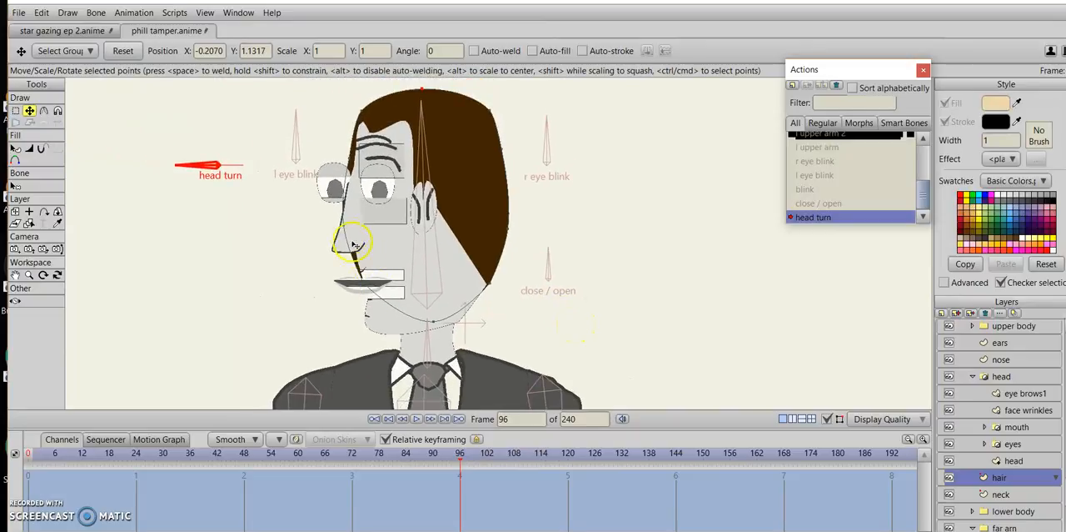
pyautogui.moveTo(348, 235); pyautogui.dragTo(357, 201)
pyautogui.click(355, 155)
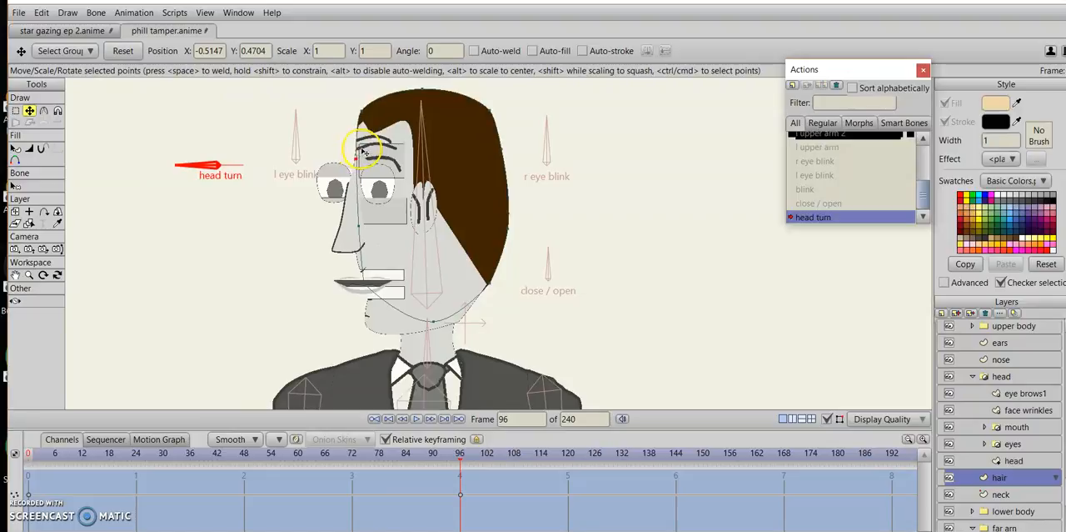
pyautogui.moveTo(363, 151); pyautogui.dragTo(363, 152)
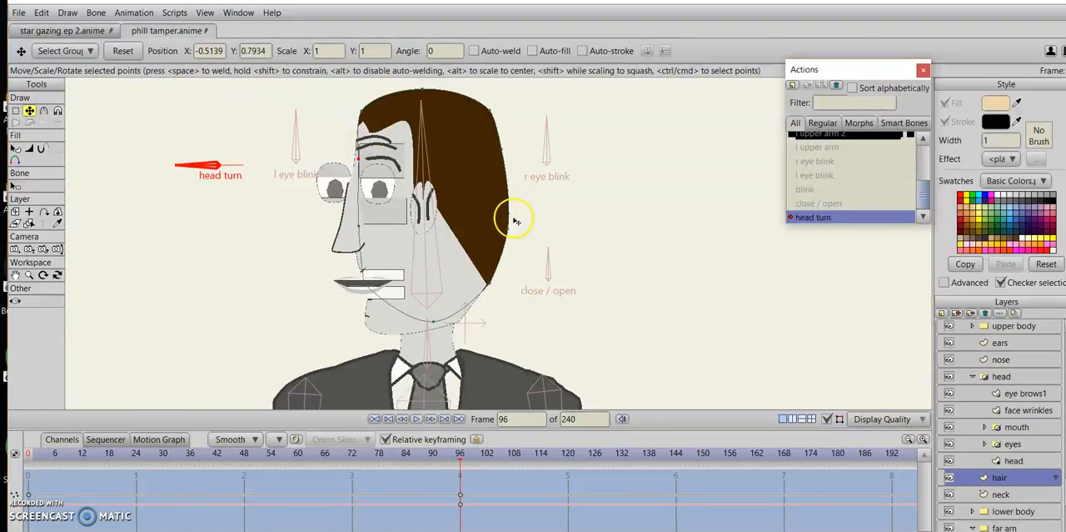
# Reshape the hair by moving the crown point forward toward the forehead and the rear edge points down and slightly inward.
pyautogui.click(409, 88)
pyautogui.moveTo(409, 89); pyautogui.dragTo(380, 100)
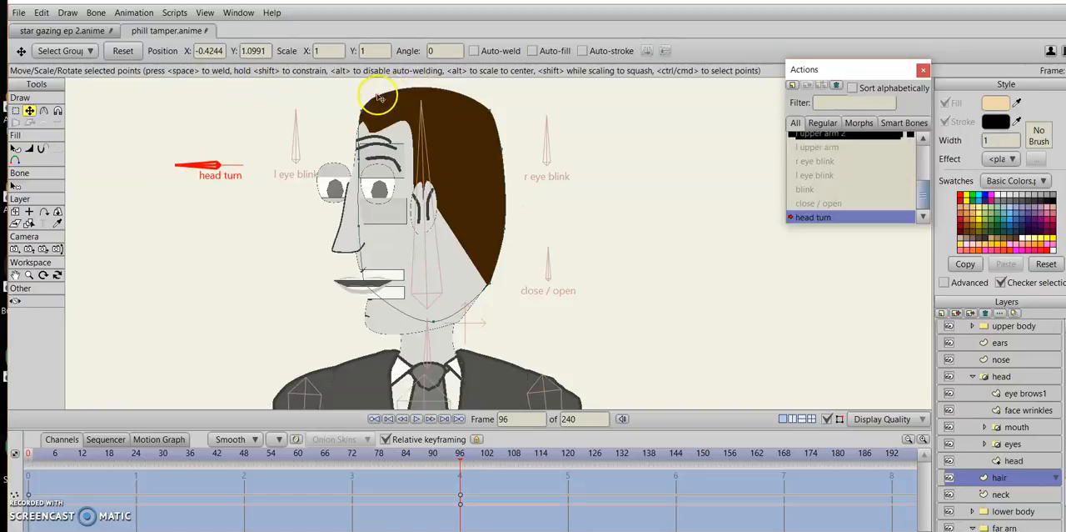
pyautogui.moveTo(487, 110); pyautogui.dragTo(503, 165)
pyautogui.moveTo(497, 123); pyautogui.dragTo(502, 159)
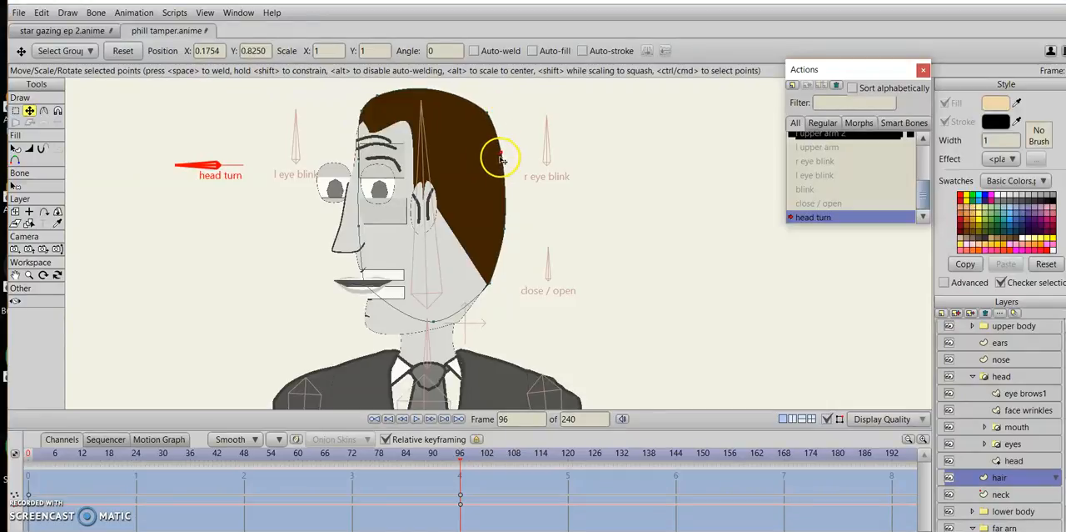
pyautogui.moveTo(504, 232); pyautogui.dragTo(497, 245)
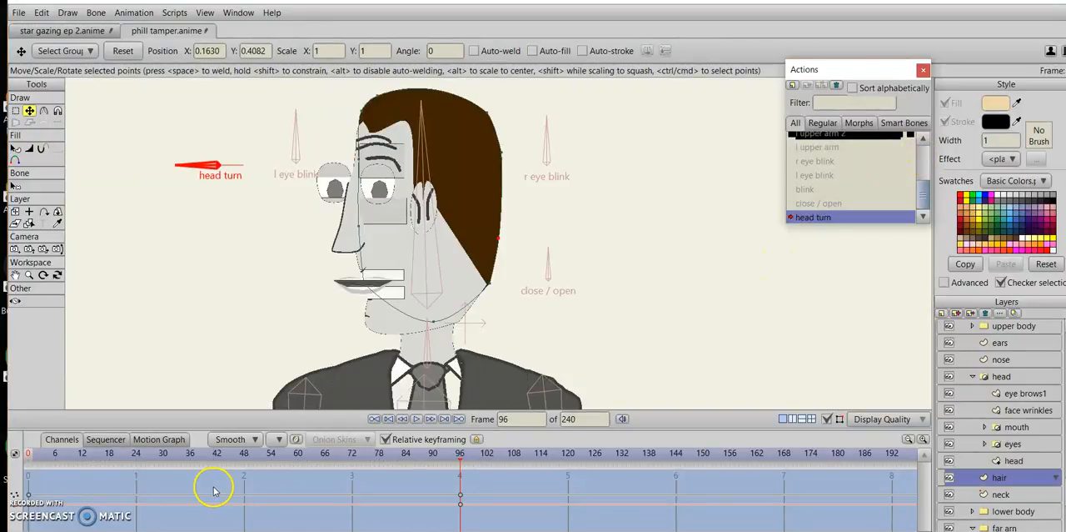
# Copy the hair layer's frame 0 keyframes to frame 48 of the head turn action.
pyautogui.moveTo(39, 483); pyautogui.dragTo(24, 521)
pyautogui.click(241, 455)
pyautogui.click(244, 456)
pyautogui.hotkey('ctrl', 'v')
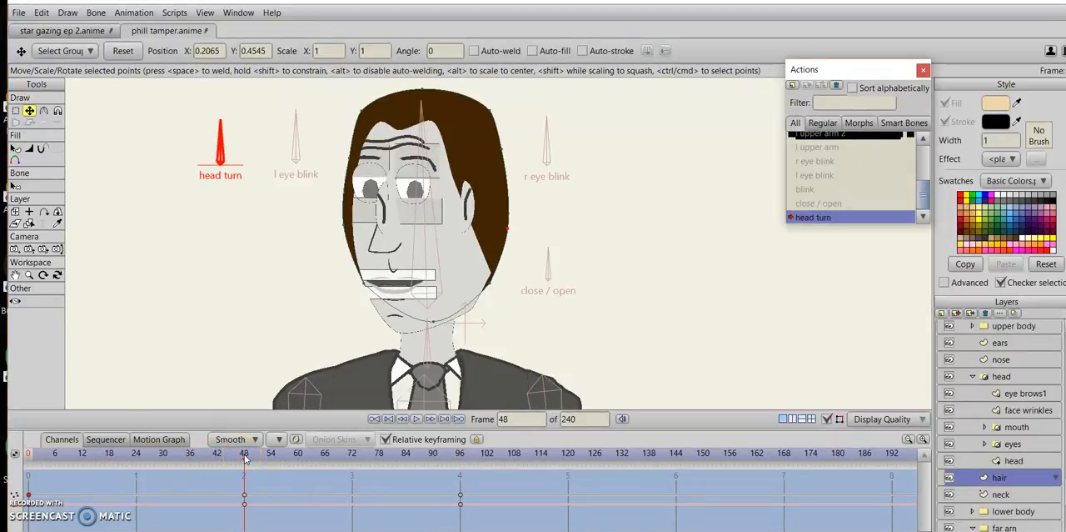
# Copy the frame 0 keyframes of the head shape layer and the eyes layer to frame 48.
pyautogui.click(1021, 460)
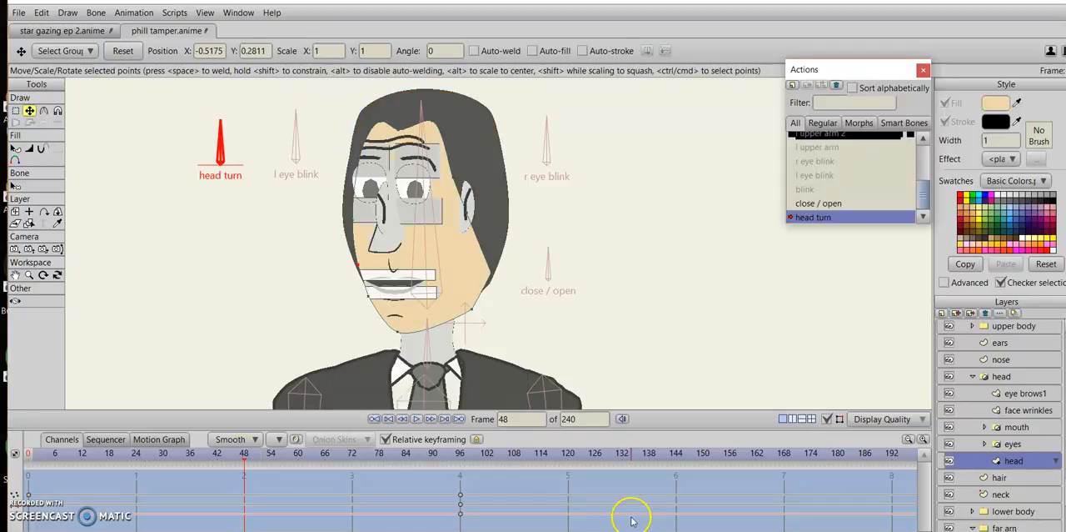
pyautogui.click(28, 494)
pyautogui.click(1013, 443)
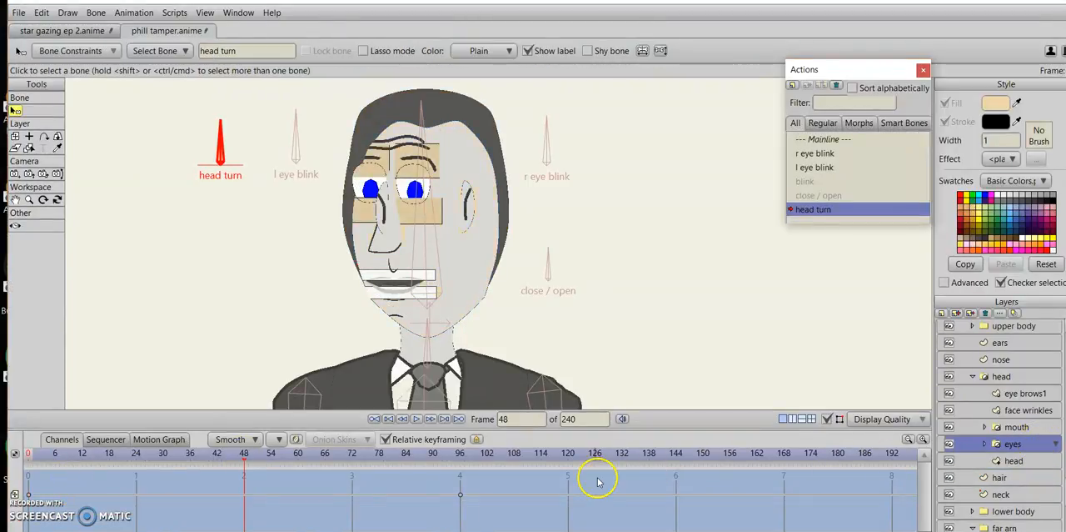
pyautogui.click(28, 494)
pyautogui.hotkey('ctrl', 'c')
pyautogui.hotkey('ctrl', 'v')
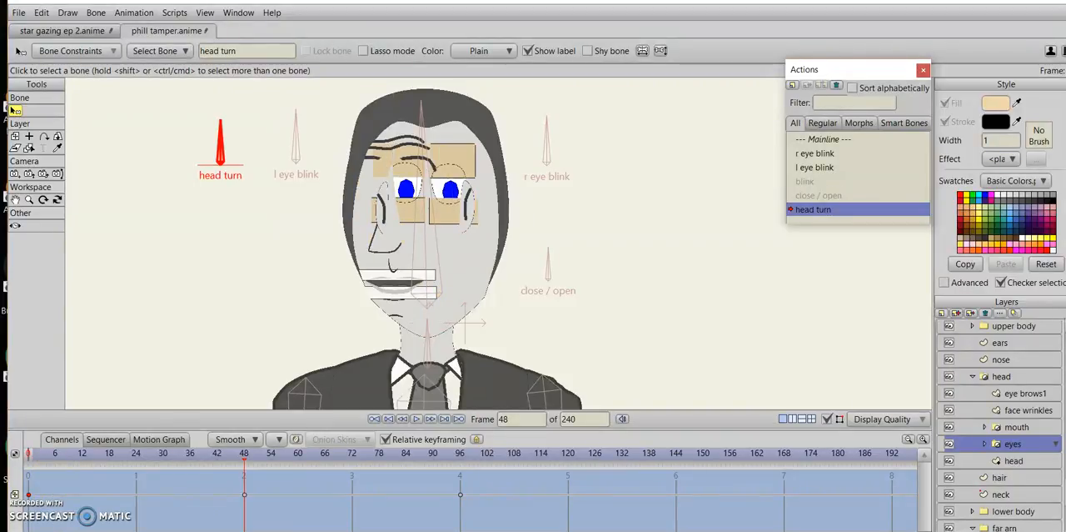
# Copy the frame 0 keyframes of the mouth and face wrinkles layers to frame 48.
pyautogui.click(1018, 427)
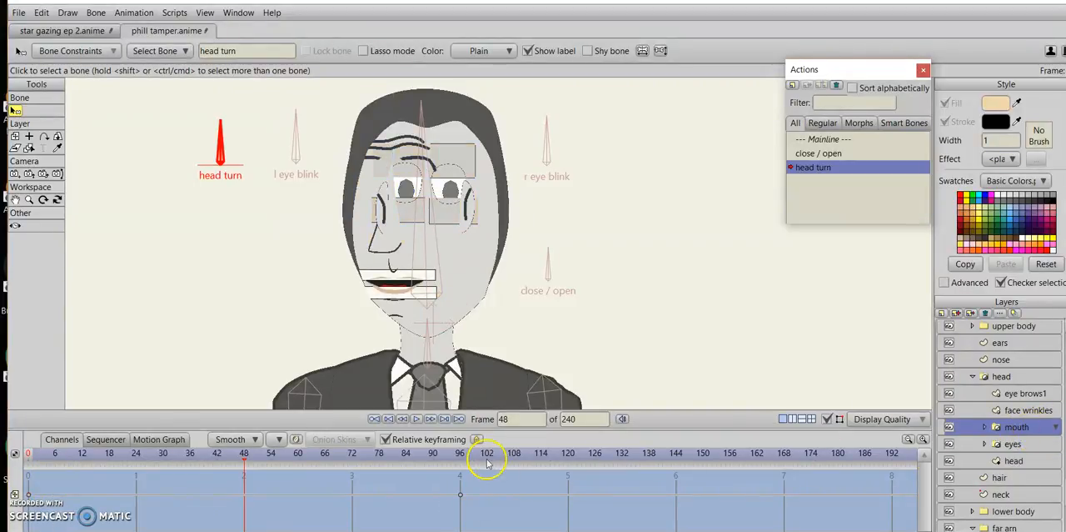
pyautogui.click(28, 494)
pyautogui.hotkey('ctrl', 'c')
pyautogui.hotkey('ctrl', 'v')
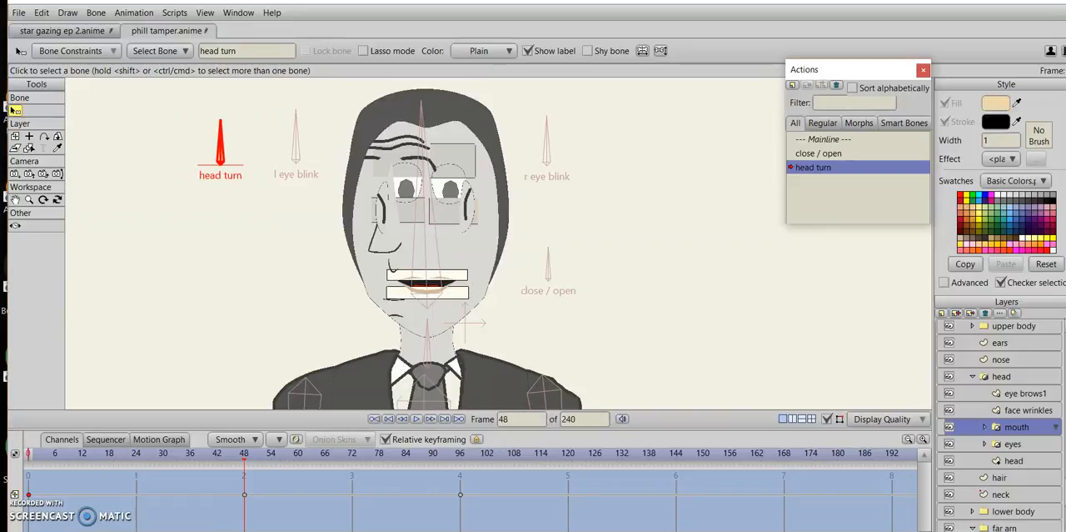
pyautogui.click(1024, 410)
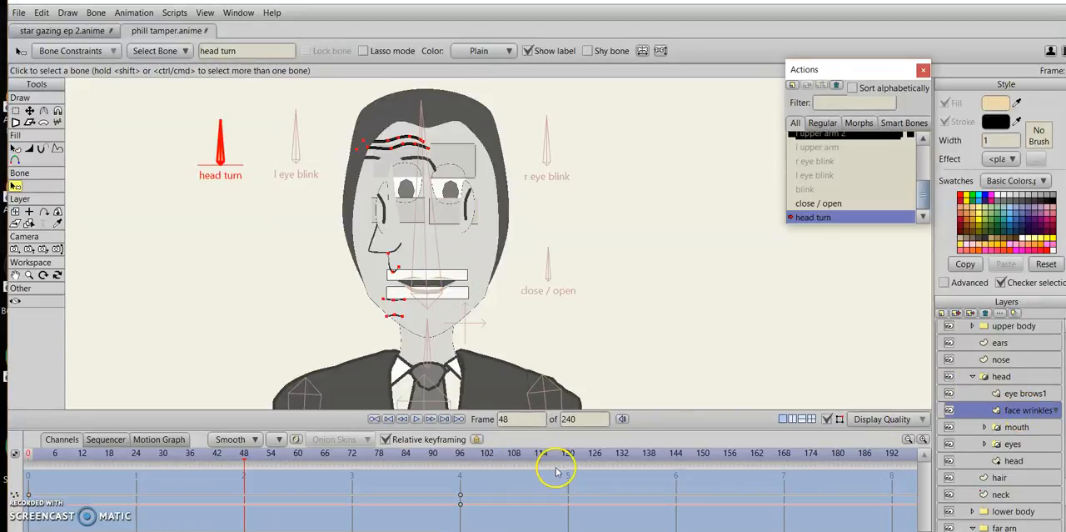
pyautogui.click(28, 494)
pyautogui.hotkey('ctrl', 'c')
pyautogui.hotkey('ctrl', 'v')
pyautogui.click(513, 418)
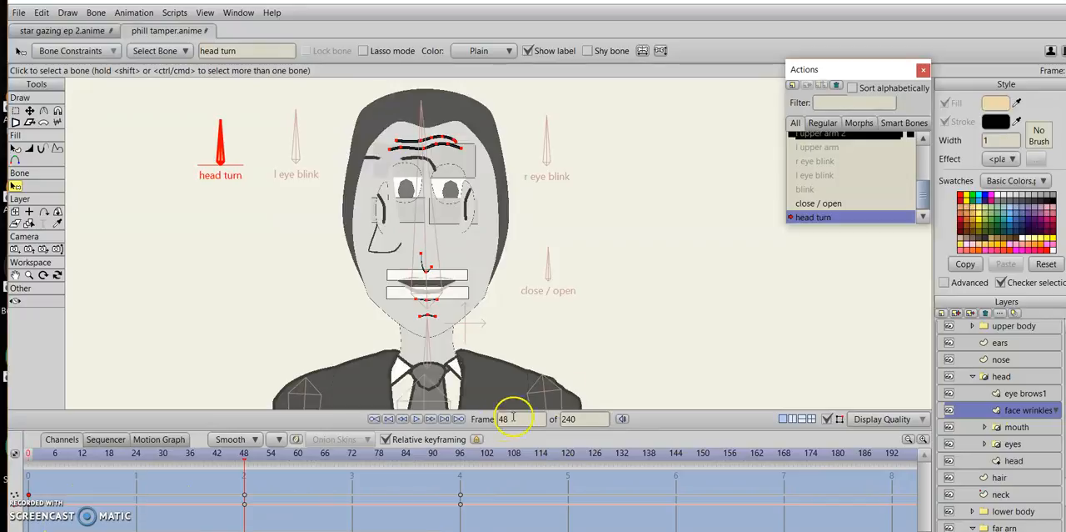
# Copy the frame 0 keyframes of the eye brows1 and nose layers to frame 48.
pyautogui.click(1033, 392)
pyautogui.moveTo(25, 528); pyautogui.dragTo(20, 529)
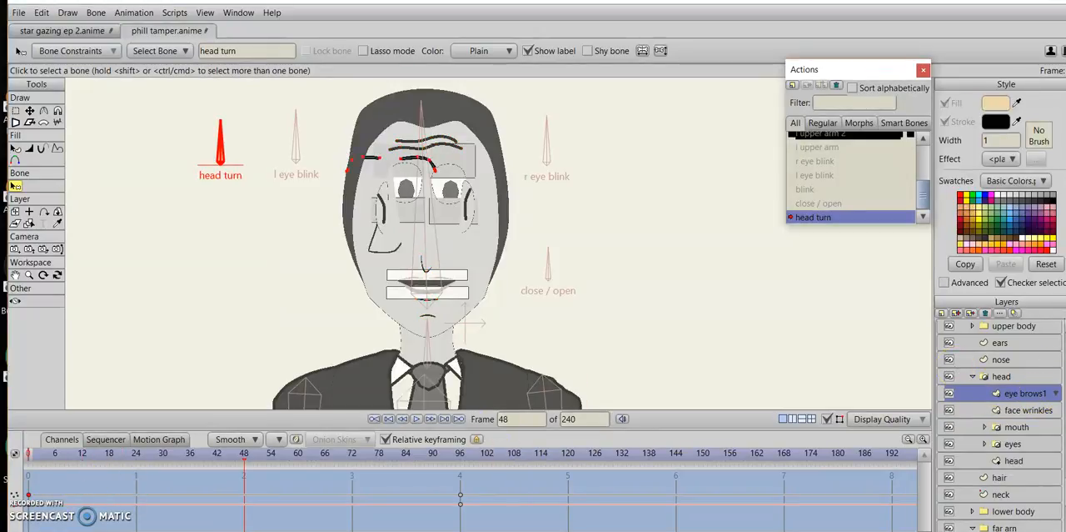
pyautogui.hotkey('ctrl', 'c')
pyautogui.hotkey('ctrl', 'v')
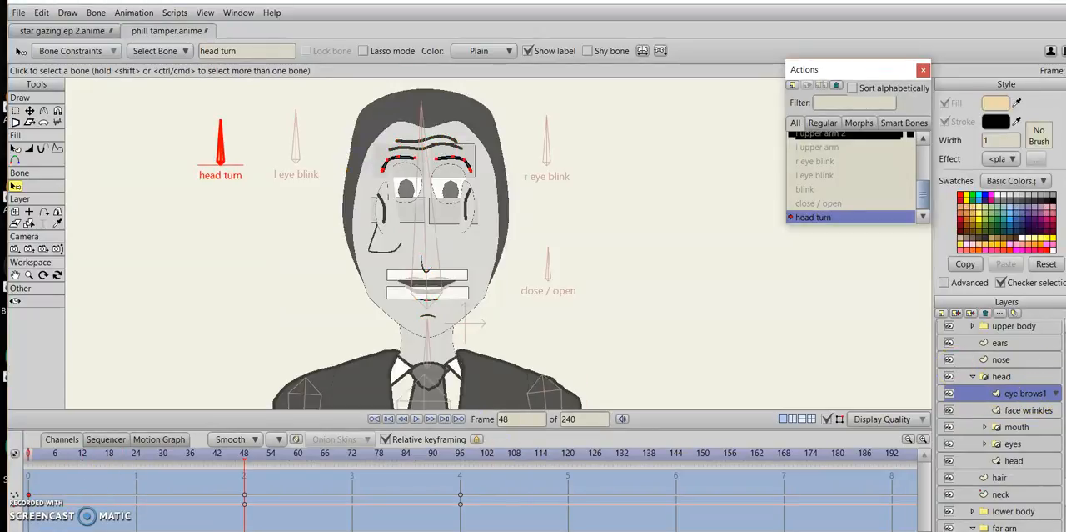
pyautogui.click(1006, 360)
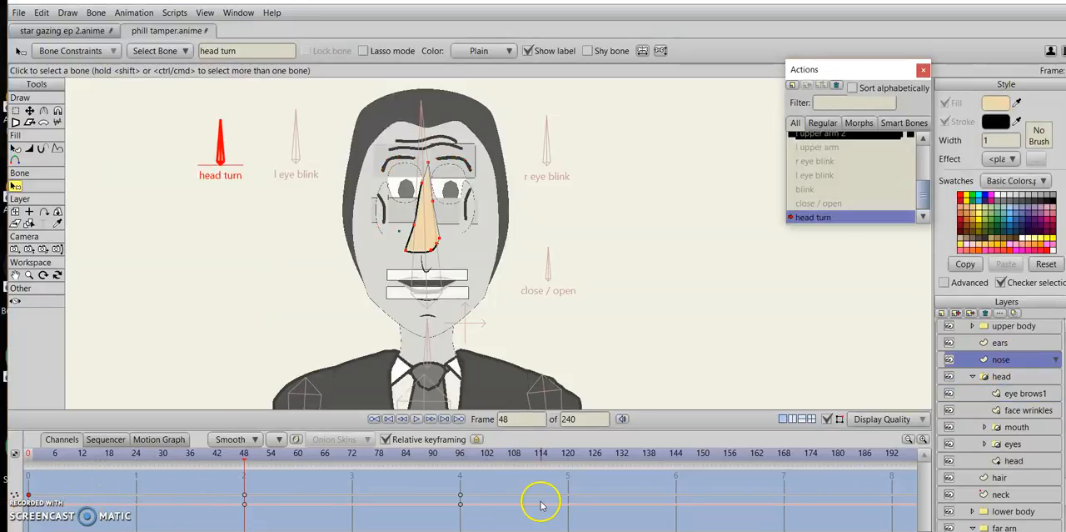
# Copy the ears layer's frame 0 keyframes to frame 48.
pyautogui.click(1030, 343)
pyautogui.moveTo(55, 479); pyautogui.dragTo(24, 524)
pyautogui.hotkey('ctrl', 'c')
pyautogui.hotkey('ctrl', 'v')
# Scrub through the head turn to frame 79 and render a preview of the character there.
pyautogui.moveTo(250, 456); pyautogui.dragTo(385, 498)
pyautogui.hotkey('ctrl', 'r')
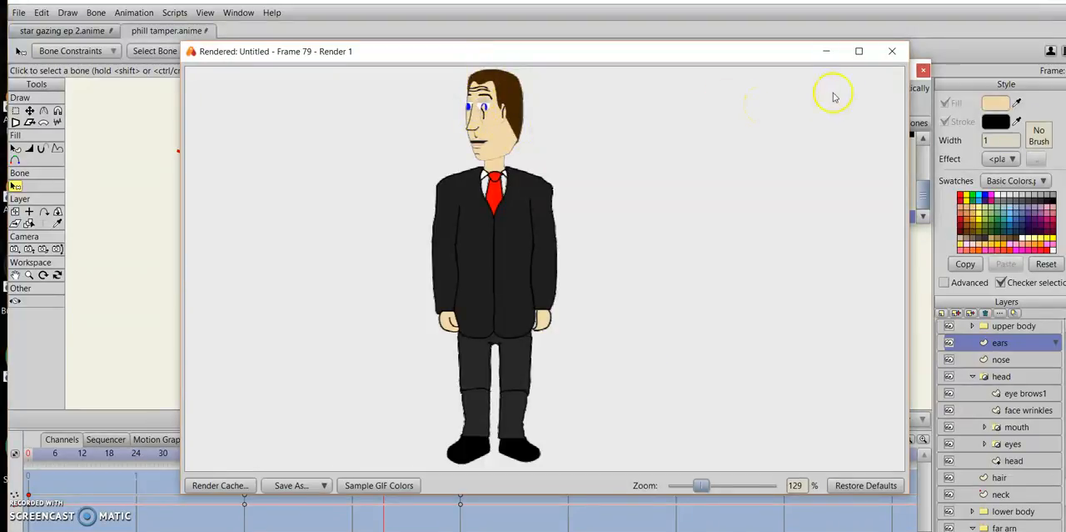
pyautogui.click(891, 51)
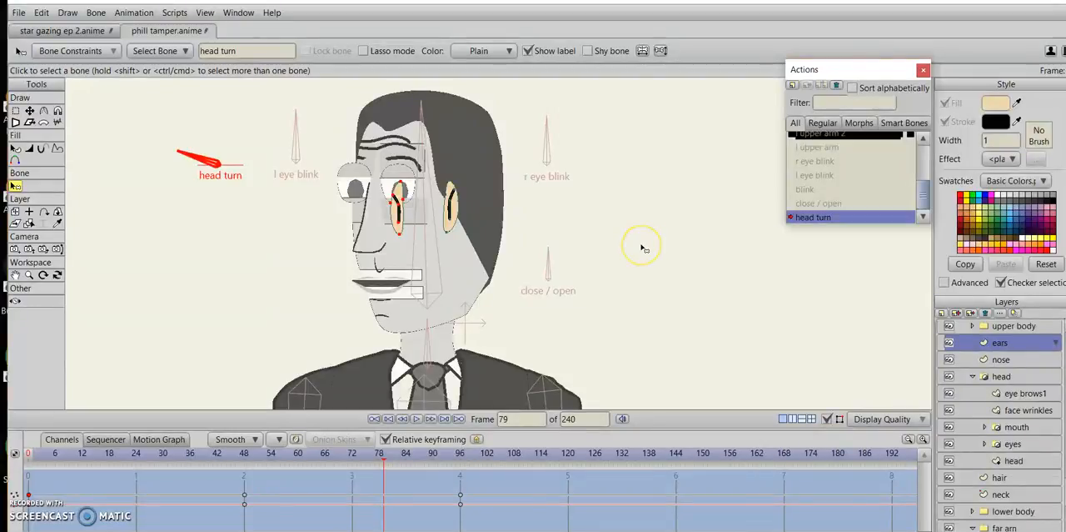
# At frame 96, move the head layer's rear jaw point outward to the hair's edge and render a preview.
pyautogui.click(1012, 459)
pyautogui.moveTo(383, 459); pyautogui.dragTo(460, 465)
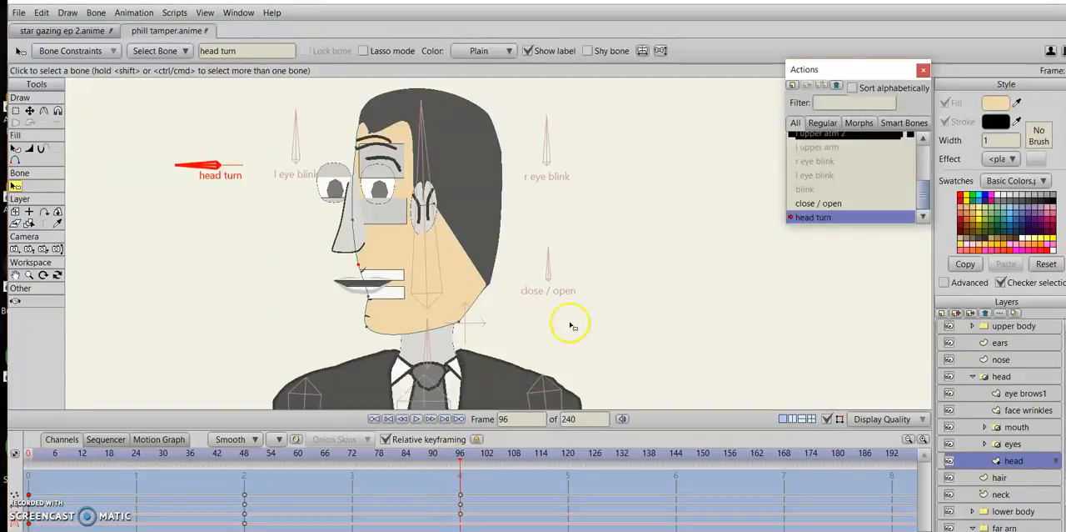
pyautogui.scroll(4, 595, 298)
pyautogui.click(598, 201)
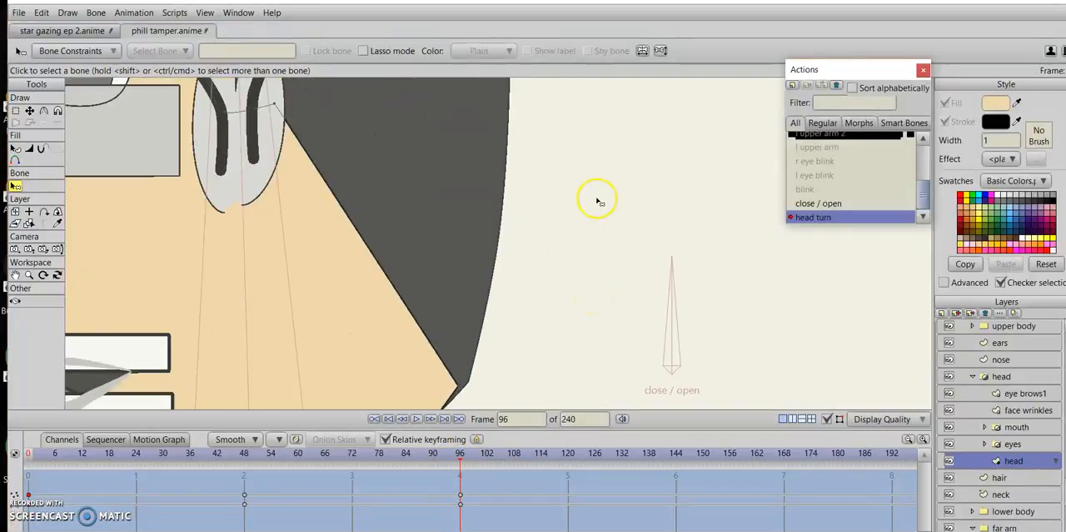
pyautogui.moveTo(599, 201); pyautogui.dragTo(567, 86)
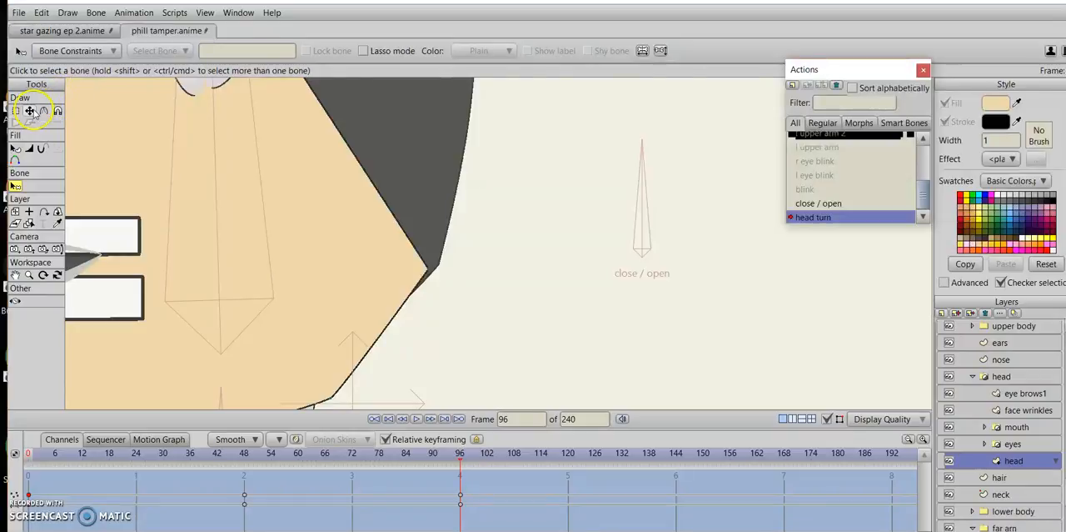
pyautogui.click(29, 110)
pyautogui.moveTo(424, 275); pyautogui.dragTo(435, 277)
pyautogui.scroll(-2, 583, 283)
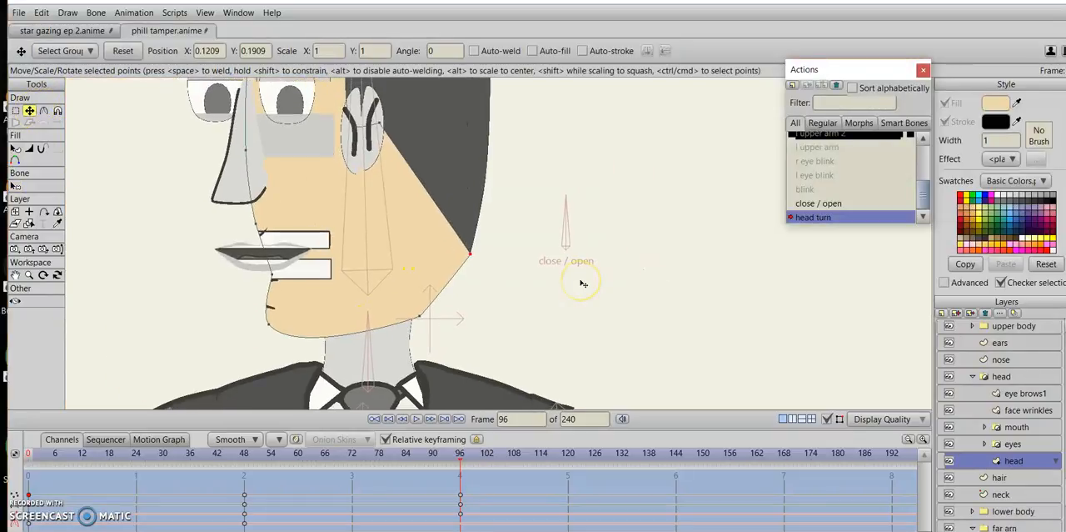
pyautogui.scroll(-3, 583, 284)
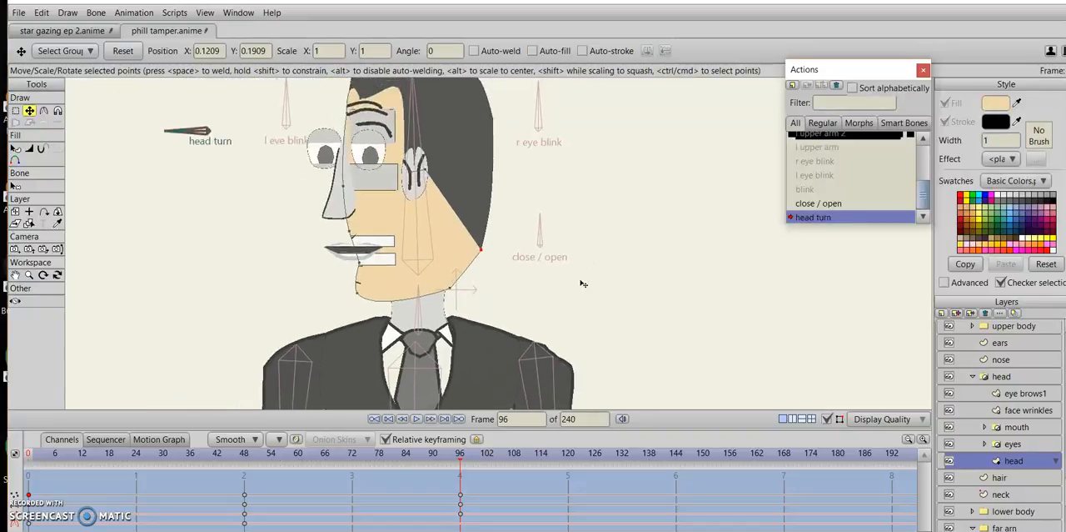
pyautogui.hotkey('ctrl', 'r')
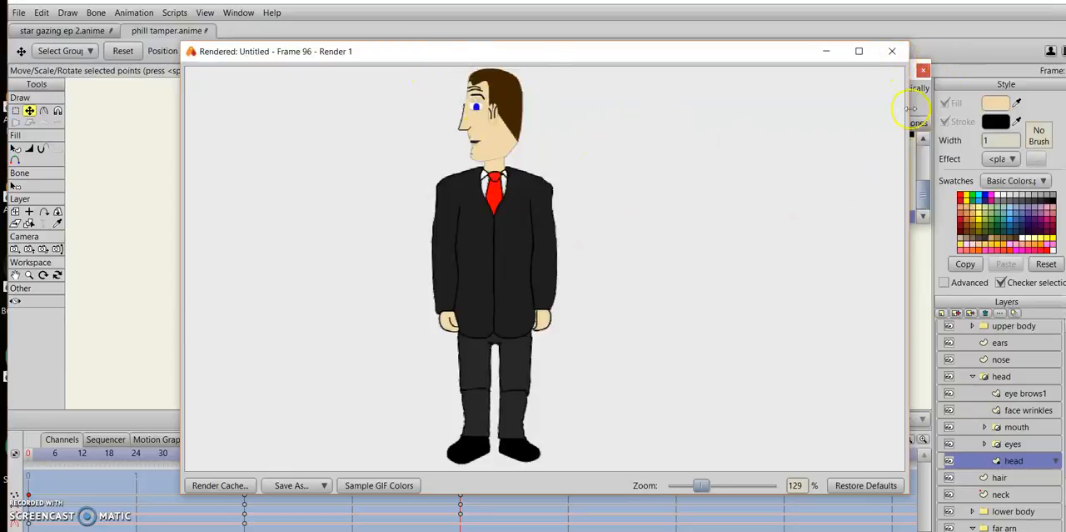
pyautogui.click(891, 51)
# Move the head outline's front point behind the nose slightly inward toward the face at frame 96.
pyautogui.scroll(5, 472, 268)
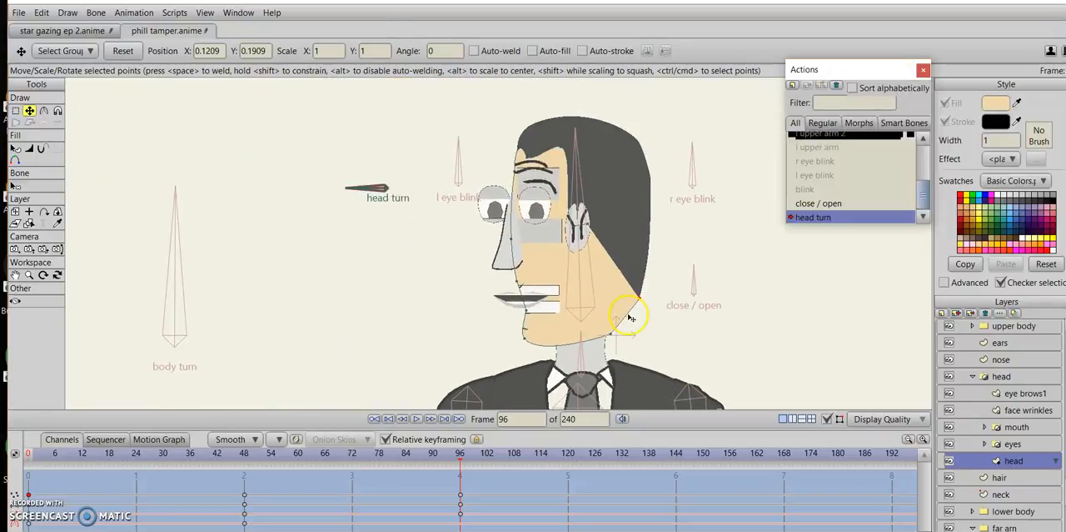
pyautogui.moveTo(630, 318); pyautogui.dragTo(517, 239)
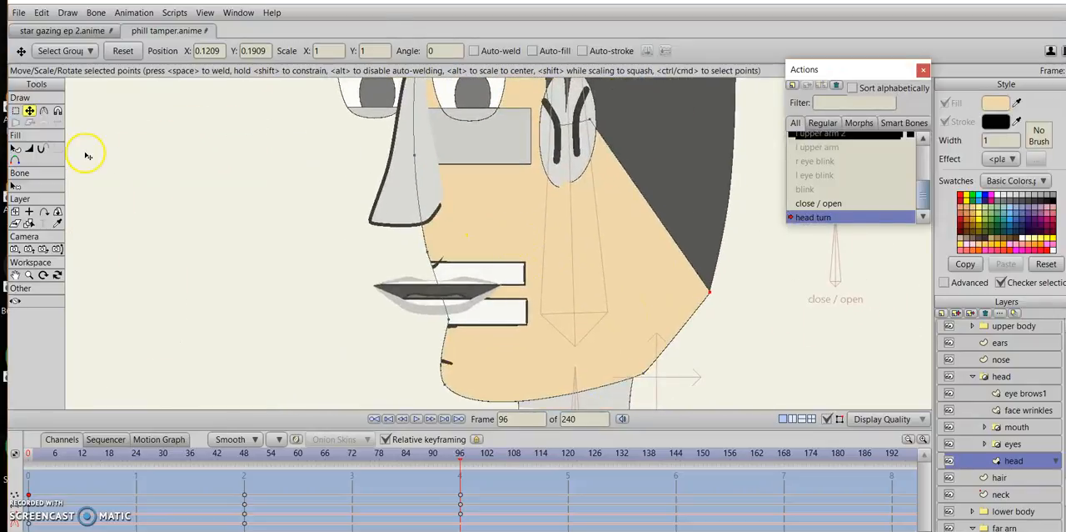
pyautogui.click(416, 158)
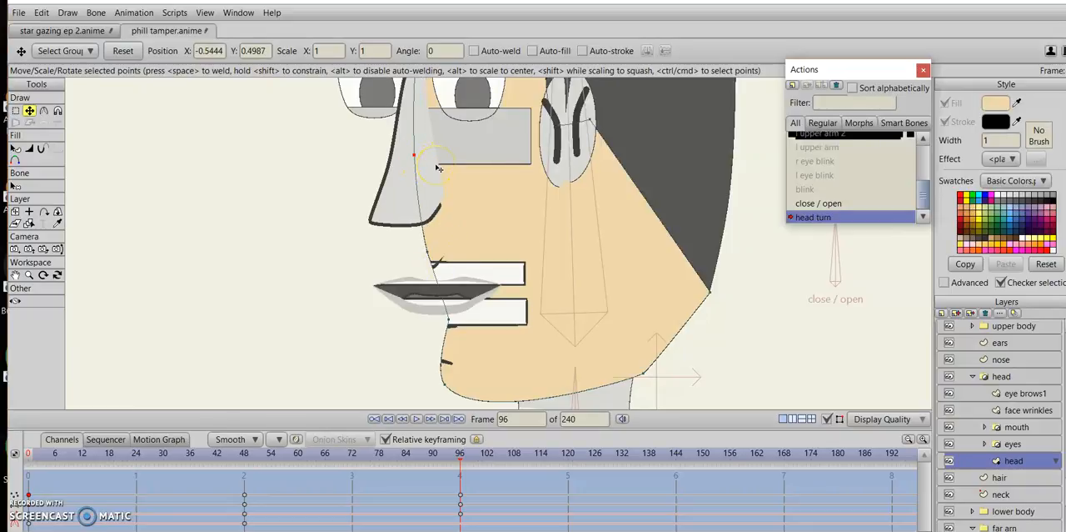
pyautogui.hotkey('ctrl', 'z')
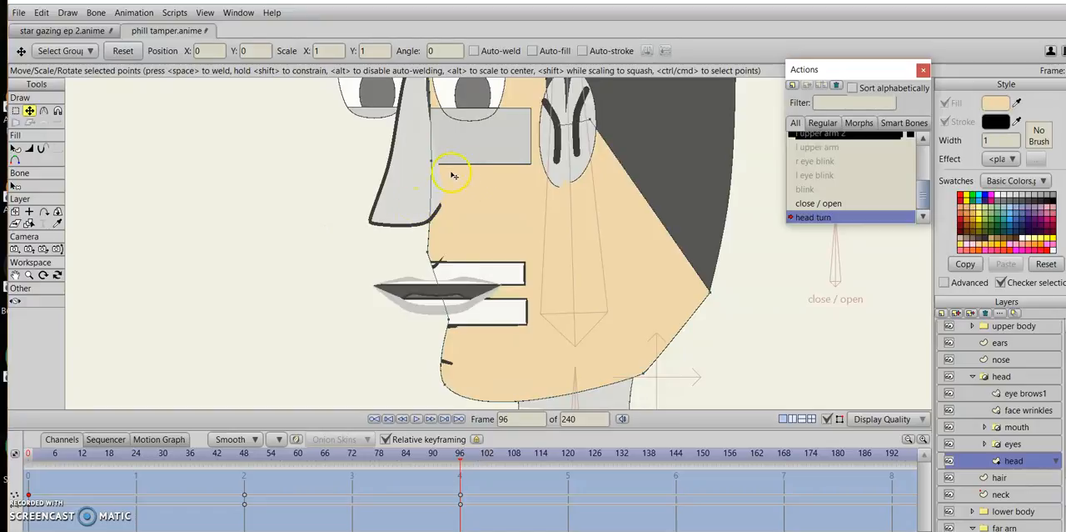
pyautogui.moveTo(434, 178); pyautogui.dragTo(425, 175)
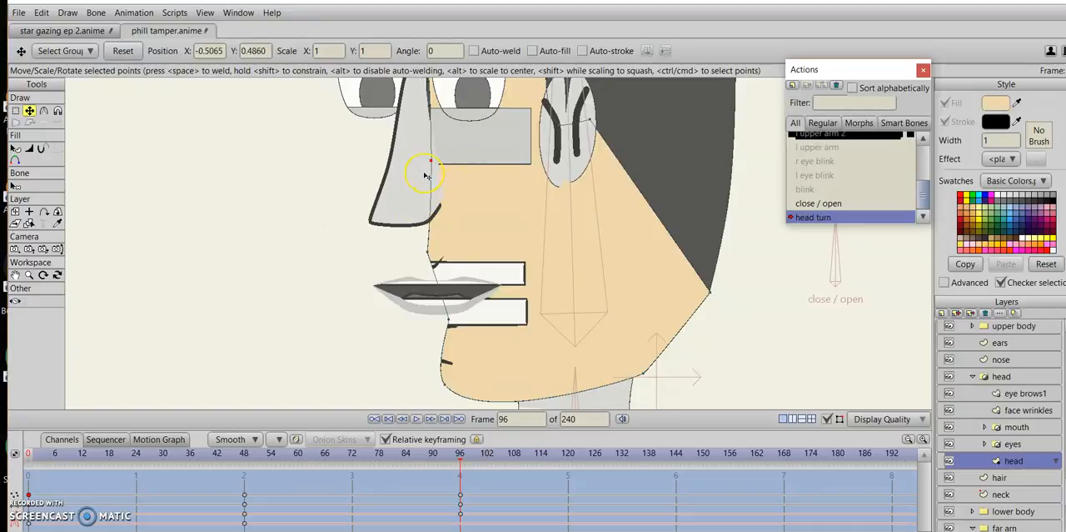
pyautogui.hotkey('ctrl', 'z')
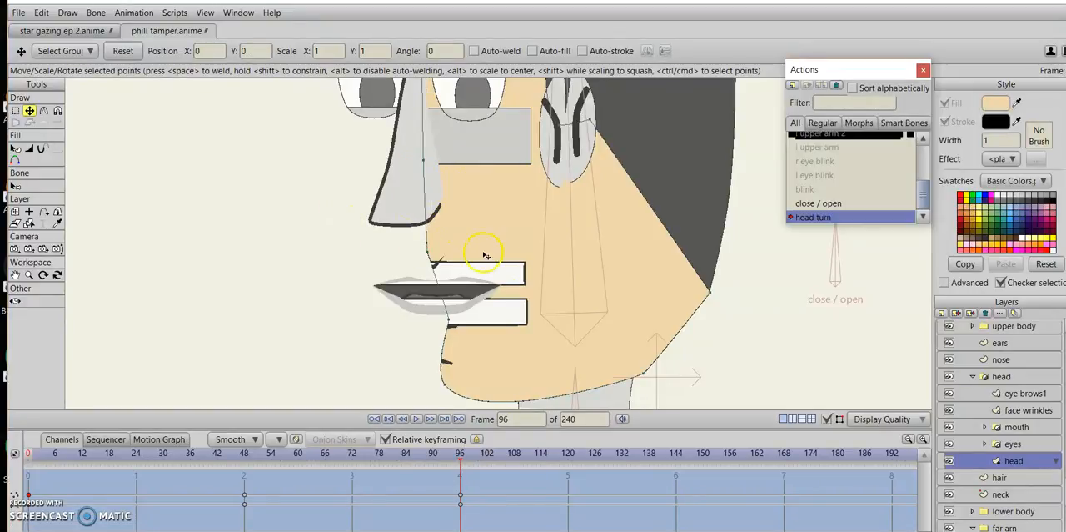
# Move the head outline points above and below the mouth forward to refine the profile at frame 96.
pyautogui.scroll(-3, 483, 258)
pyautogui.moveTo(472, 274); pyautogui.dragTo(457, 256)
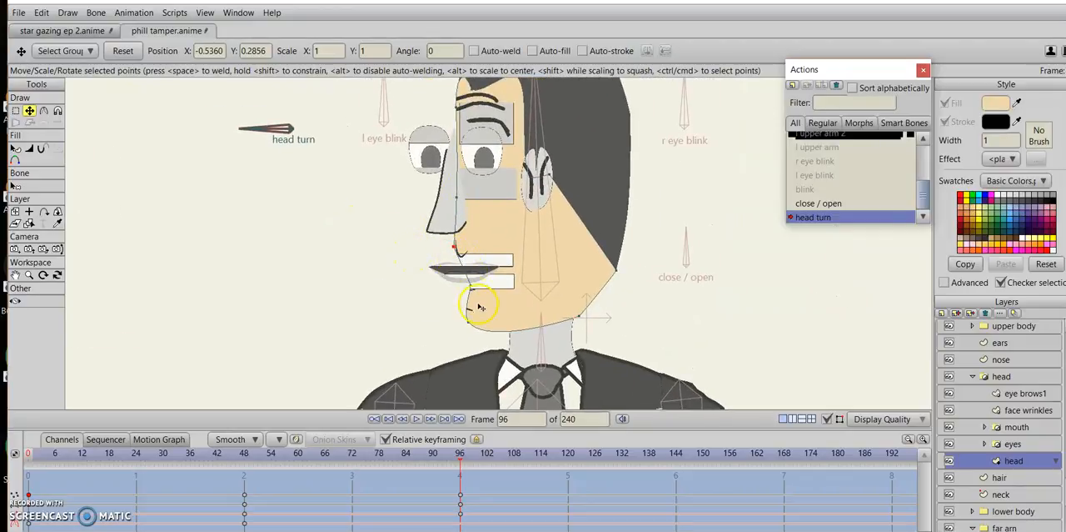
pyautogui.moveTo(468, 297); pyautogui.dragTo(465, 295)
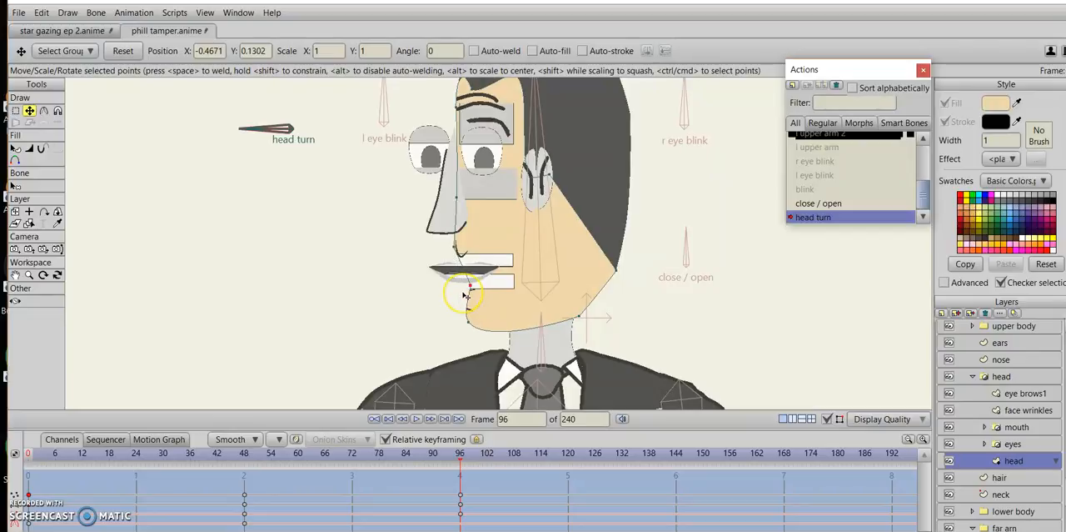
pyautogui.click(419, 308)
pyautogui.scroll(3, 421, 310)
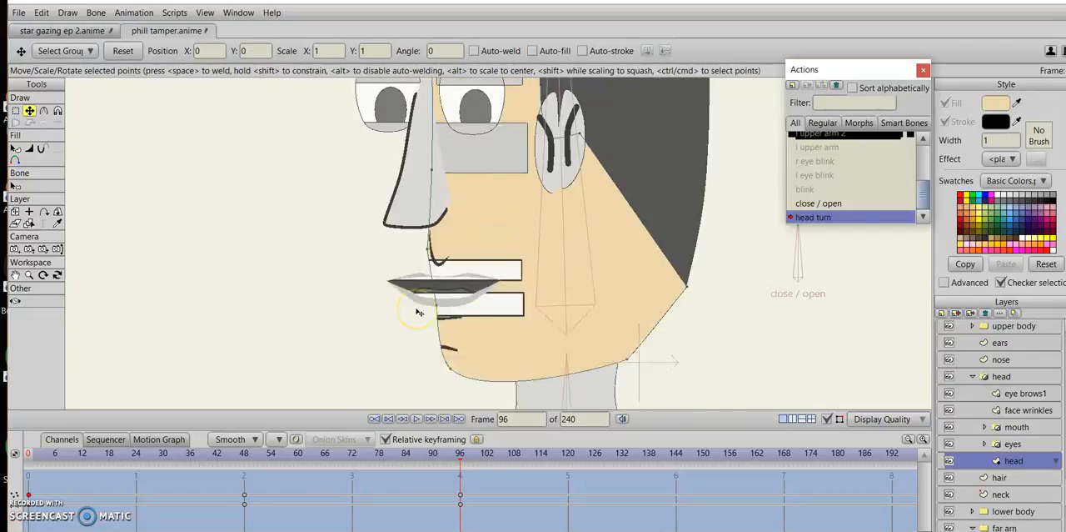
# Try to pull the head outline's chin point forward and down at frame 96.
pyautogui.moveTo(444, 381); pyautogui.dragTo(431, 298)
pyautogui.moveTo(418, 335)
pyautogui.mouseDown()
pyautogui.moveTo(391, 336)
pyautogui.moveTo(417, 338)
pyautogui.moveTo(406, 343)
pyautogui.mouseUp()
pyautogui.hotkey('ctrl', 'z')
pyautogui.click(342, 329)
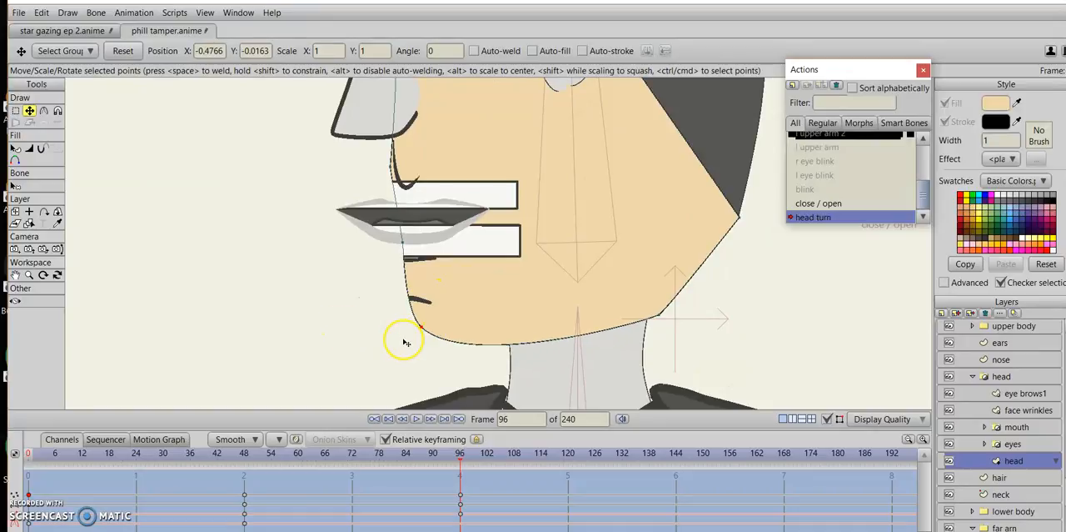
pyautogui.click(343, 351)
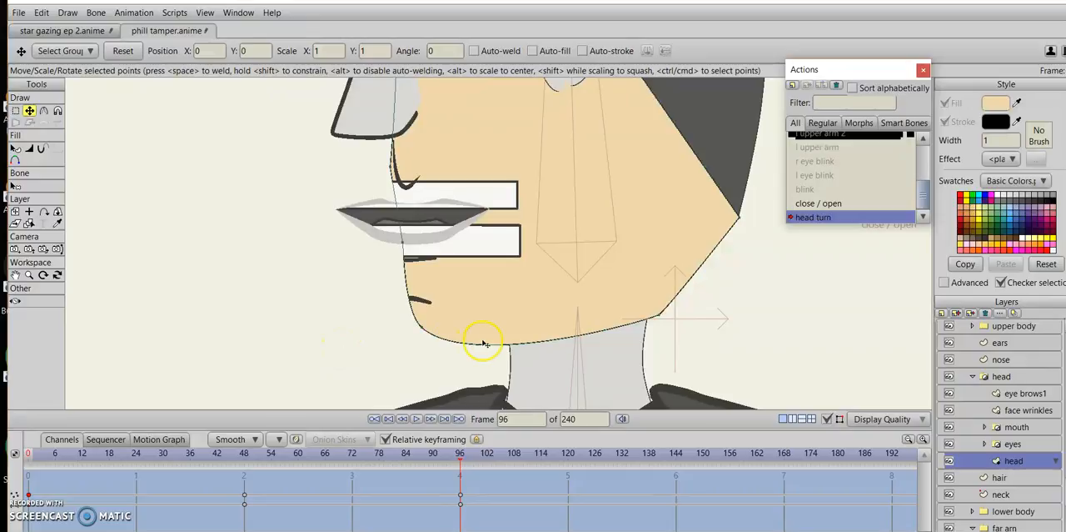
# Move the head layer's chin point forward and down at frame 96 and render a preview of the profile.
pyautogui.click(1030, 444)
pyautogui.click(1028, 460)
pyautogui.moveTo(423, 351); pyautogui.dragTo(395, 351)
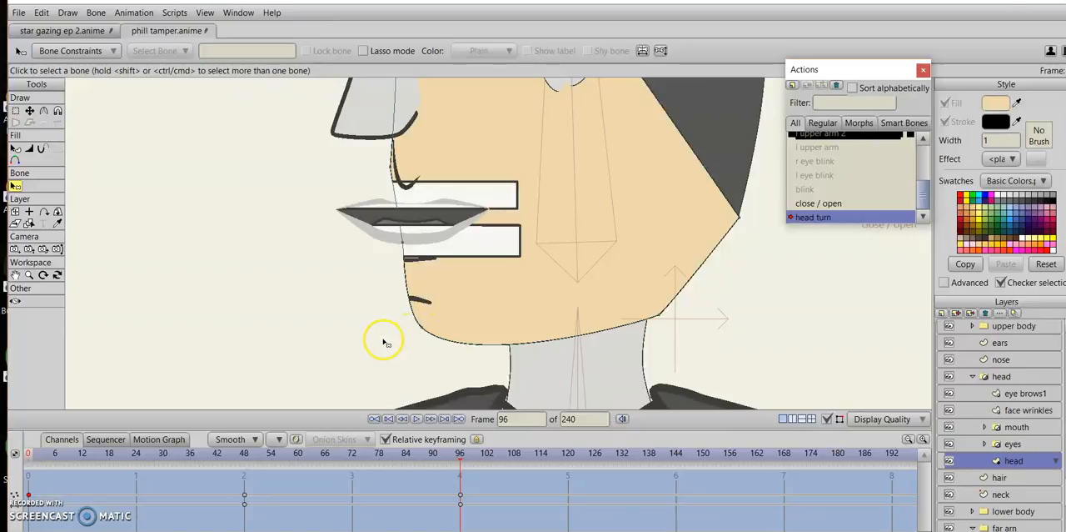
pyautogui.click(29, 112)
pyautogui.moveTo(412, 325); pyautogui.dragTo(396, 342)
pyautogui.click(348, 314)
pyautogui.hotkey('ctrl', 'r')
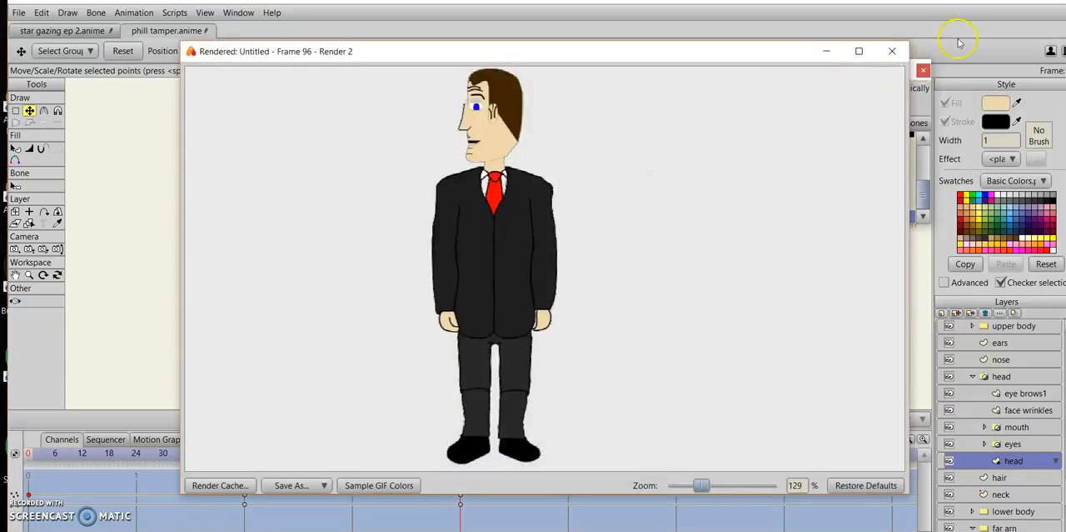
pyautogui.click(893, 52)
# Shift the whole nose shape on the nose layer back toward the face at frame 96.
pyautogui.moveTo(580, 186); pyautogui.dragTo(616, 414)
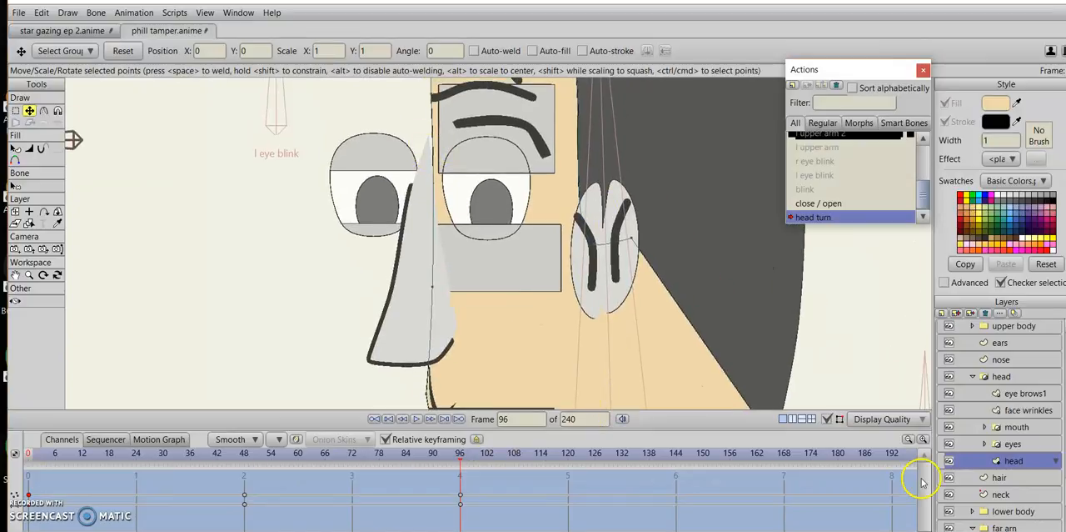
pyautogui.click(1021, 359)
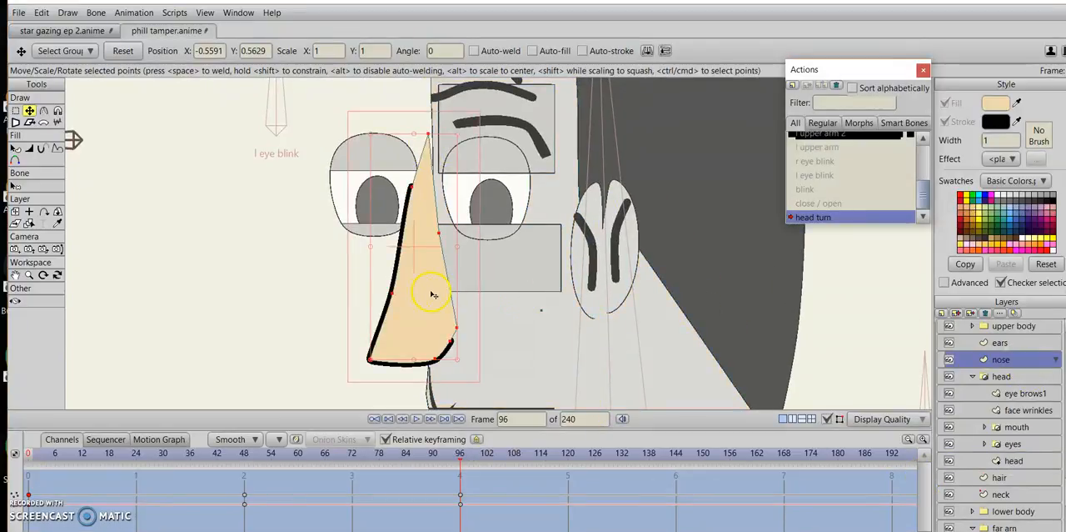
pyautogui.moveTo(429, 292); pyautogui.dragTo(448, 291)
pyautogui.click(278, 254)
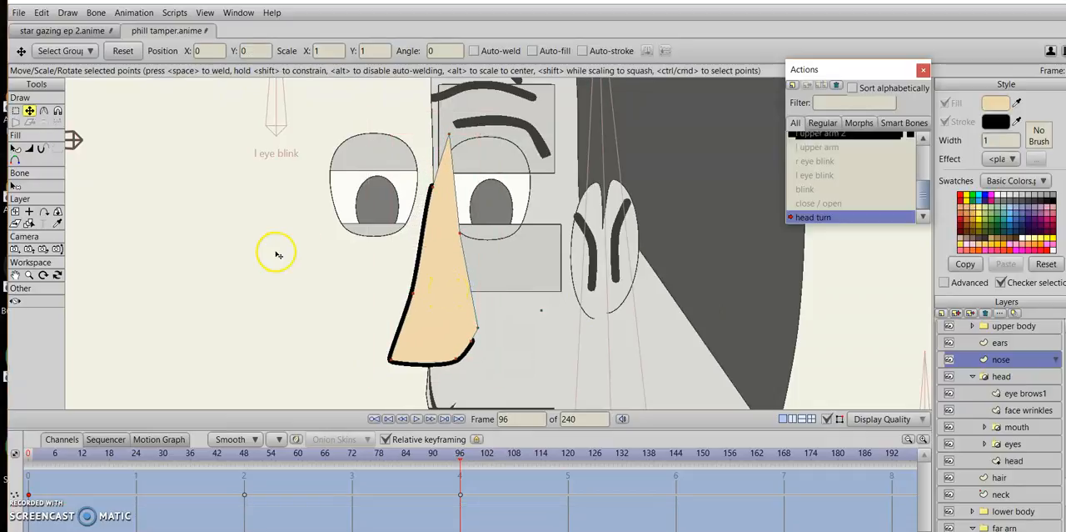
# Reshape the profile nose by narrowing the points along its bridge and lowering its tip and nostril points.
pyautogui.moveTo(450, 158); pyautogui.dragTo(442, 153)
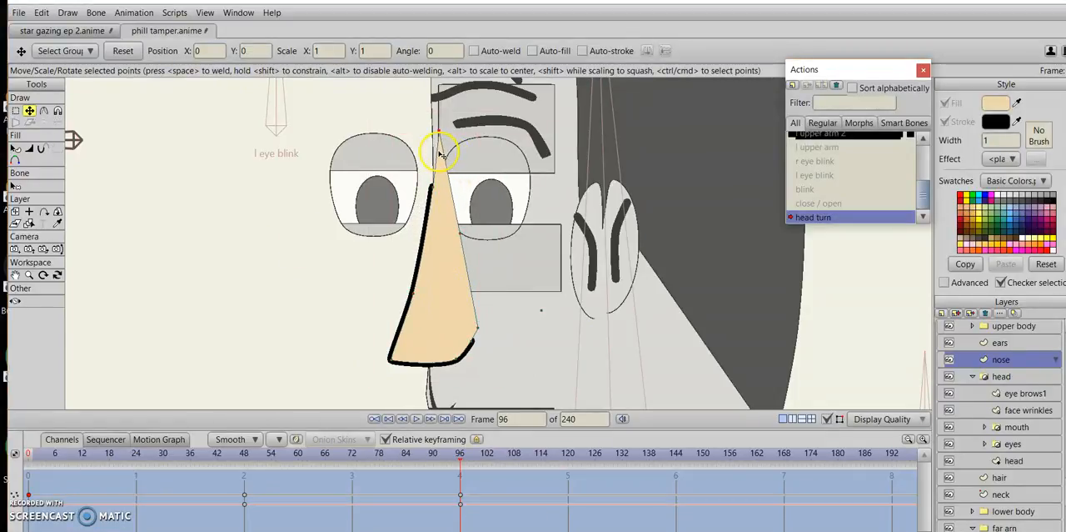
pyautogui.moveTo(460, 257); pyautogui.dragTo(436, 182)
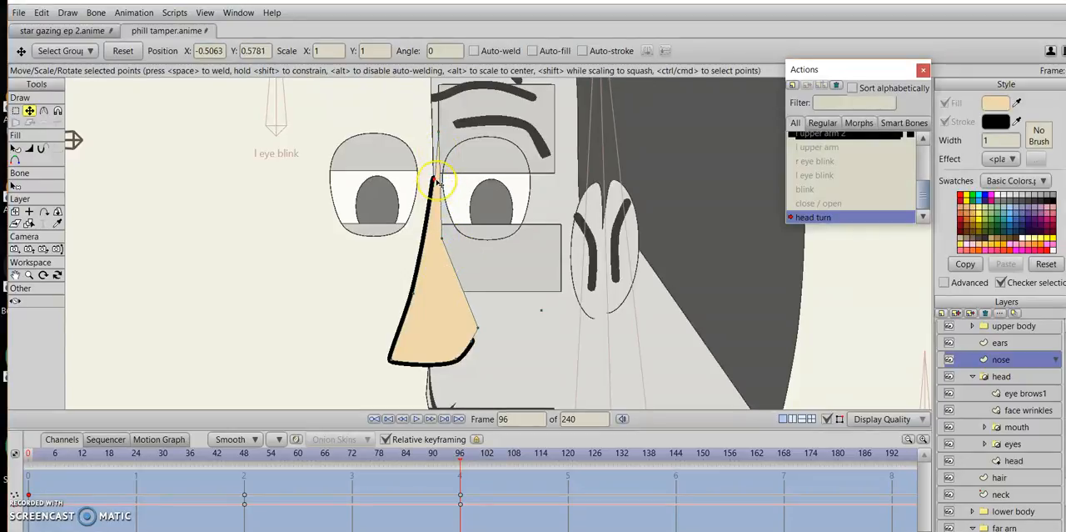
pyautogui.moveTo(444, 134); pyautogui.dragTo(440, 134)
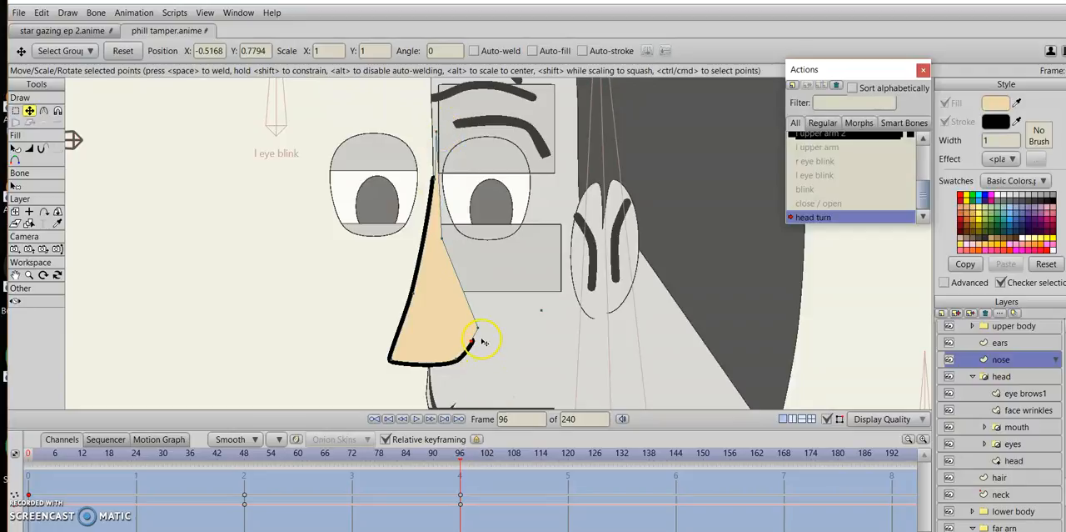
pyautogui.moveTo(481, 341)
pyautogui.mouseDown()
pyautogui.moveTo(476, 367)
pyautogui.moveTo(475, 345)
pyautogui.mouseUp()
pyautogui.moveTo(406, 378); pyautogui.dragTo(406, 384)
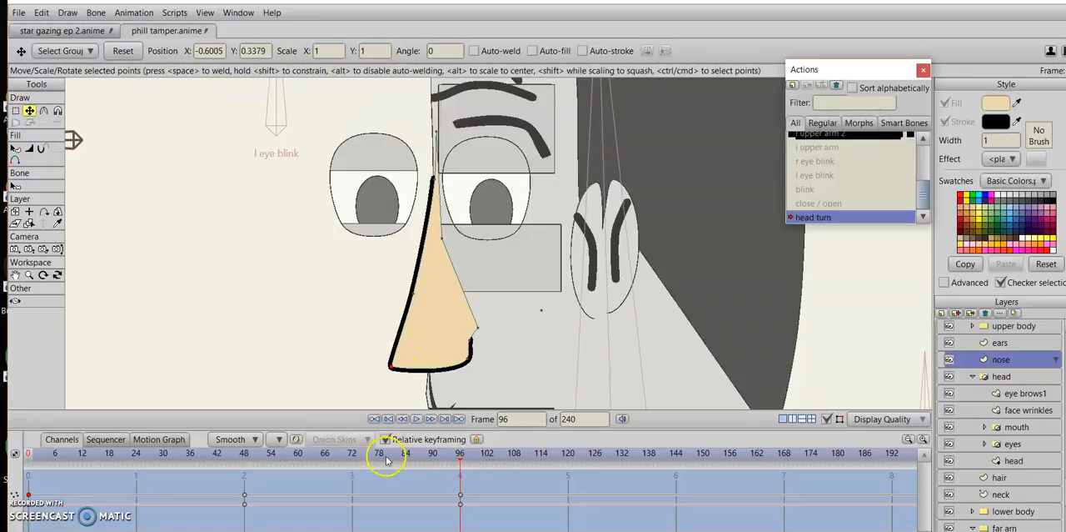
# Copy the nose layer's frame 0 keyframes to frame 48 for the front view.
pyautogui.moveTo(456, 459); pyautogui.dragTo(249, 470)
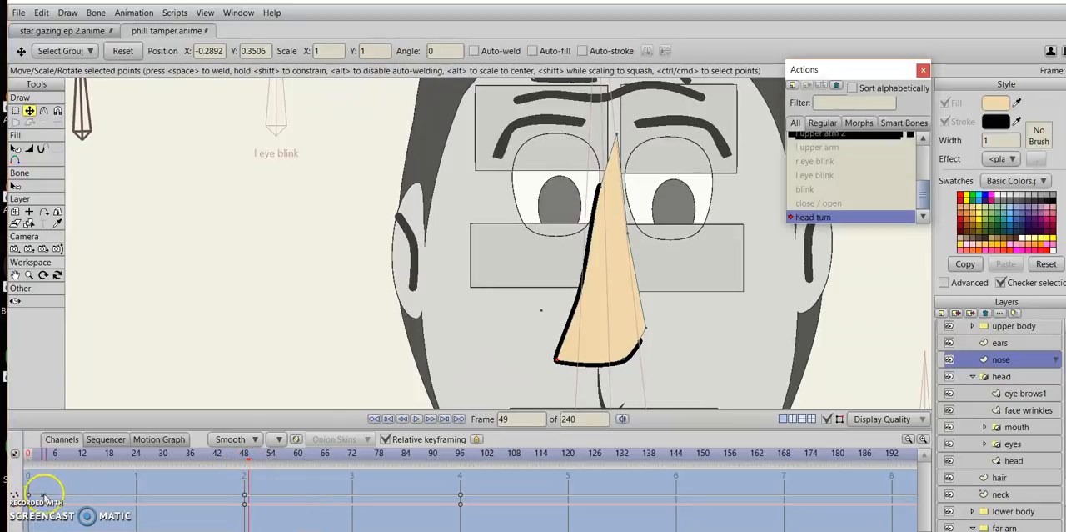
pyautogui.hotkey('ctrl', 'Right')
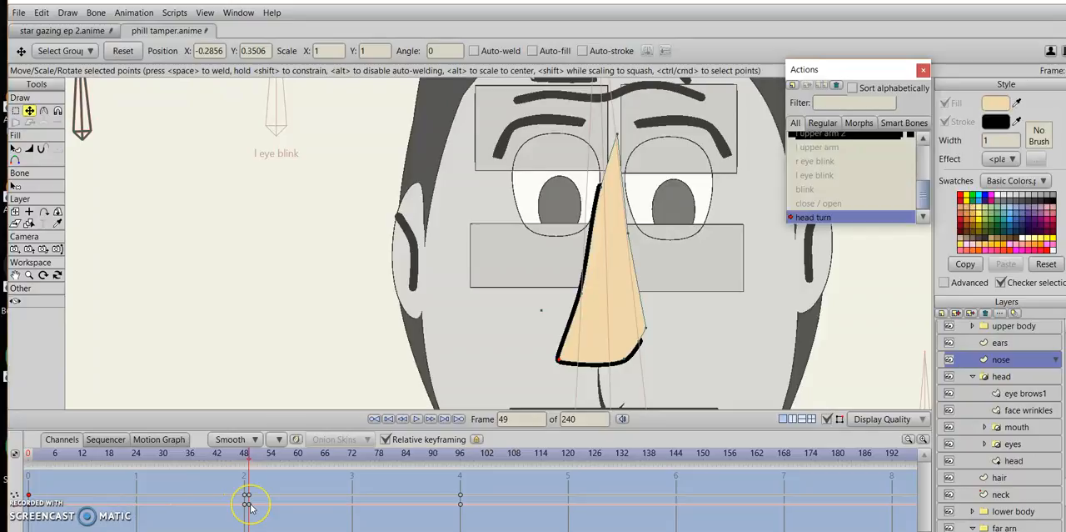
pyautogui.hotkey('ctrl', 'Left')
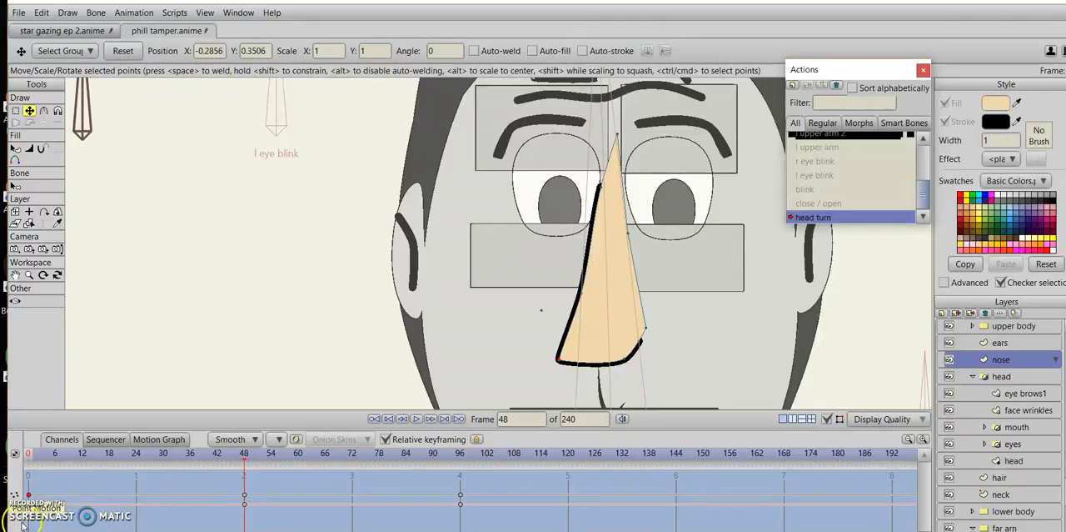
# Return to frame 96 and render a preview of the character with the reshaped nose.
pyautogui.click(430, 453)
pyautogui.moveTo(430, 453); pyautogui.dragTo(461, 466)
pyautogui.hotkey('ctrl', 'r')
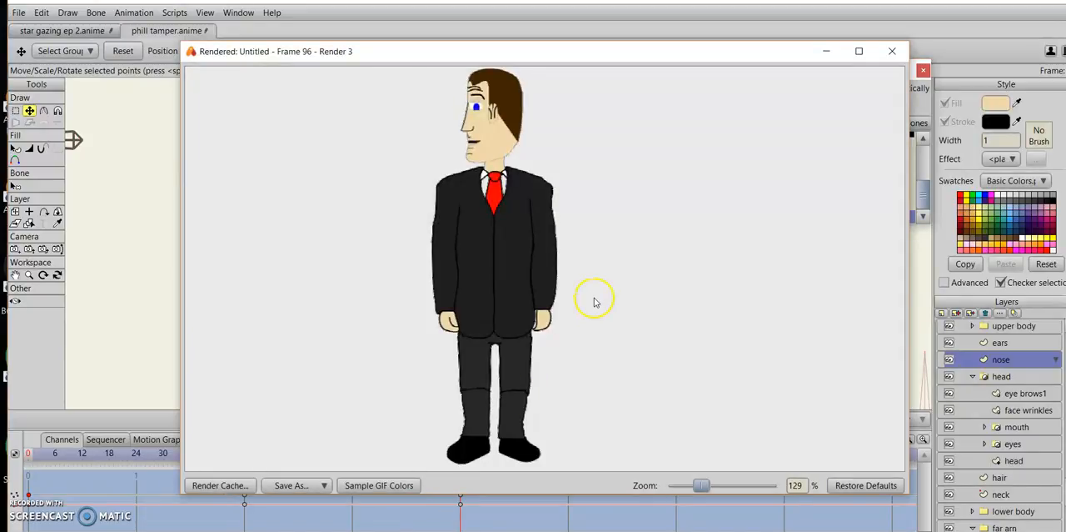
pyautogui.click(893, 51)
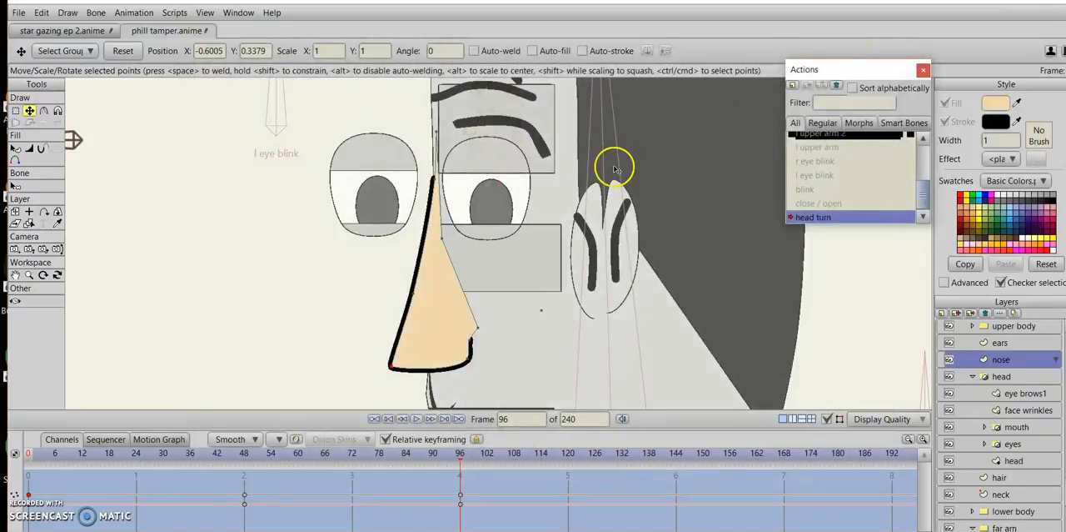
# Adjust the head layer's front hairline points at frame 96, raising the central dip and moving the front peak forward.
pyautogui.moveTo(616, 251); pyautogui.dragTo(604, 323)
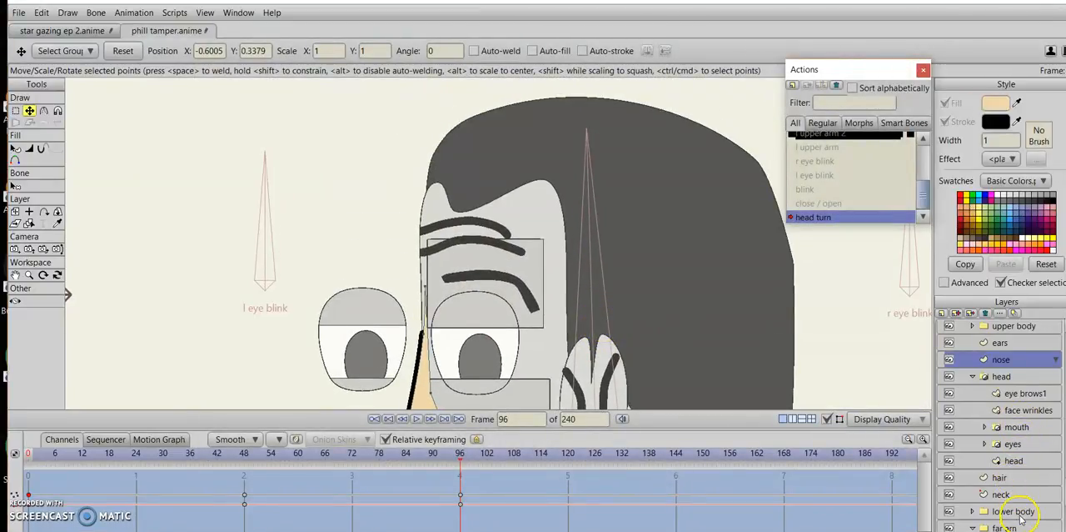
pyautogui.click(1033, 460)
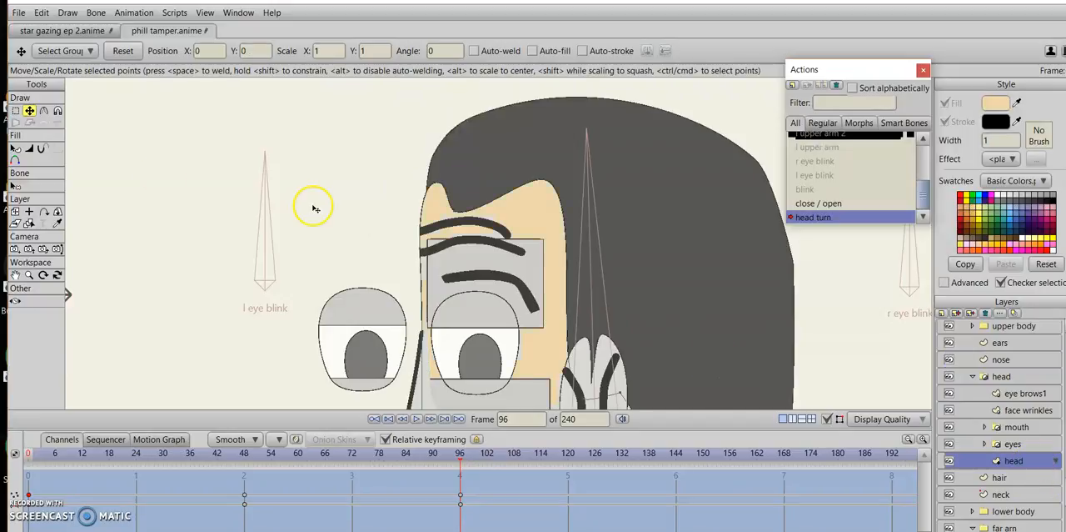
pyautogui.click(452, 219)
pyautogui.click(463, 201)
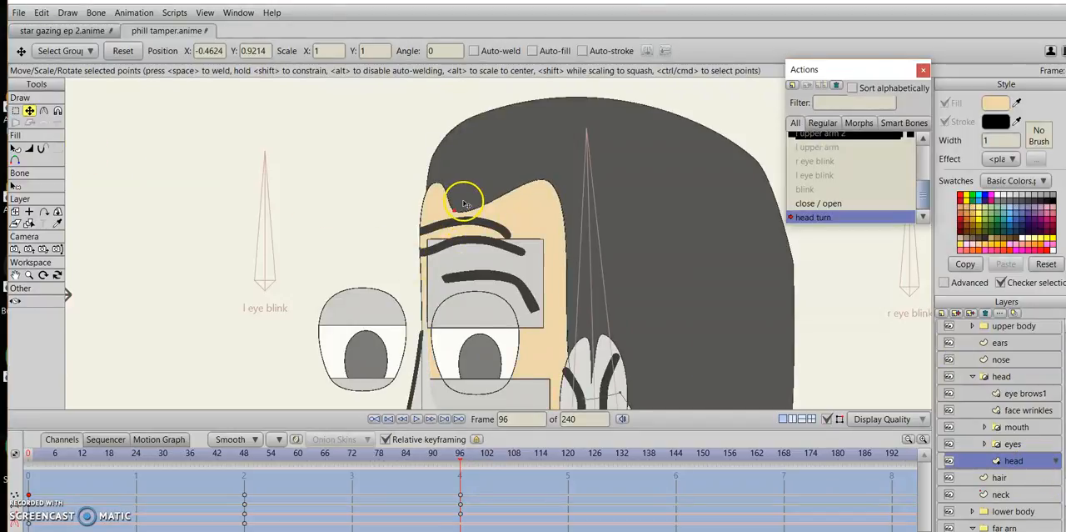
pyautogui.moveTo(437, 191); pyautogui.dragTo(425, 196)
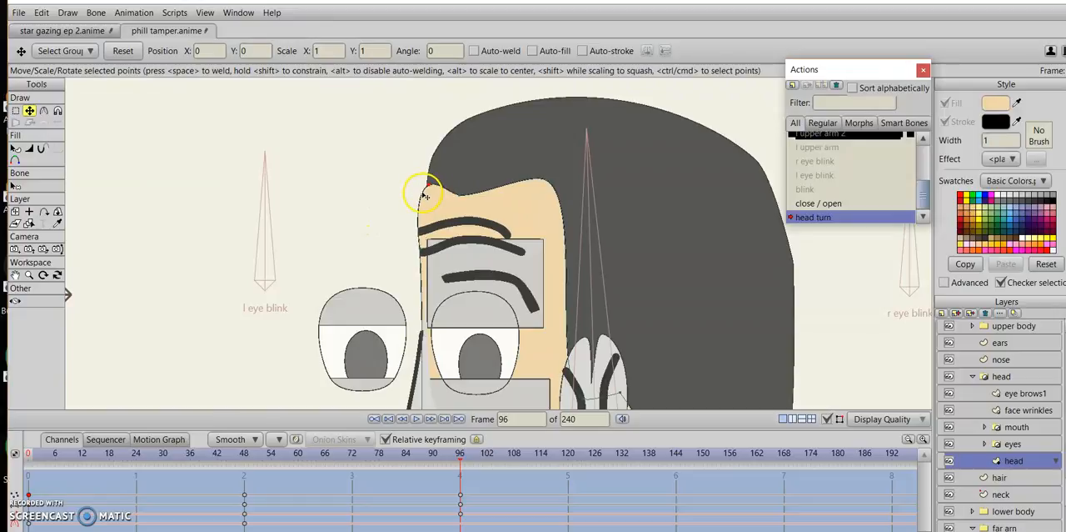
pyautogui.click(396, 219)
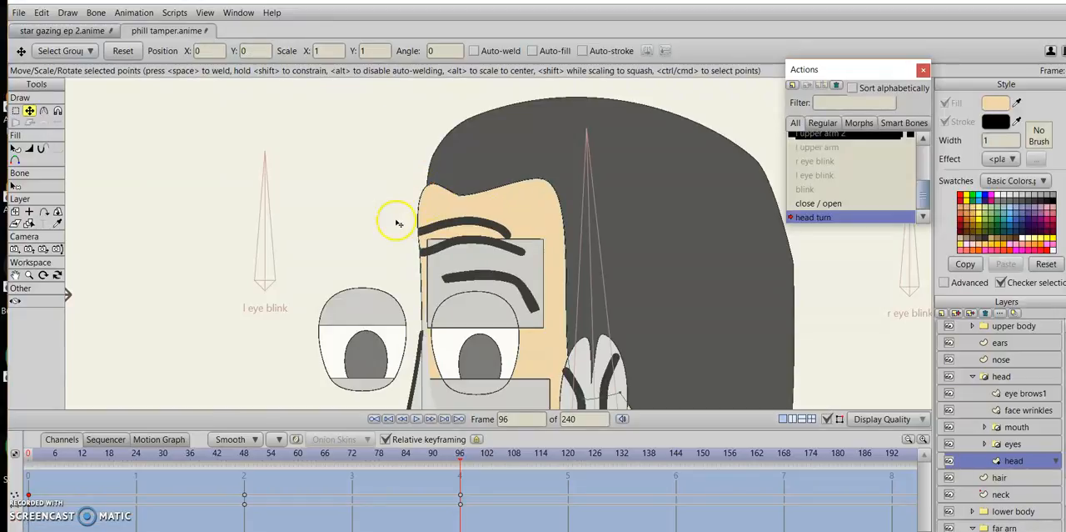
pyautogui.moveTo(551, 187); pyautogui.dragTo(587, 190)
pyautogui.hotkey('ctrl', 'z')
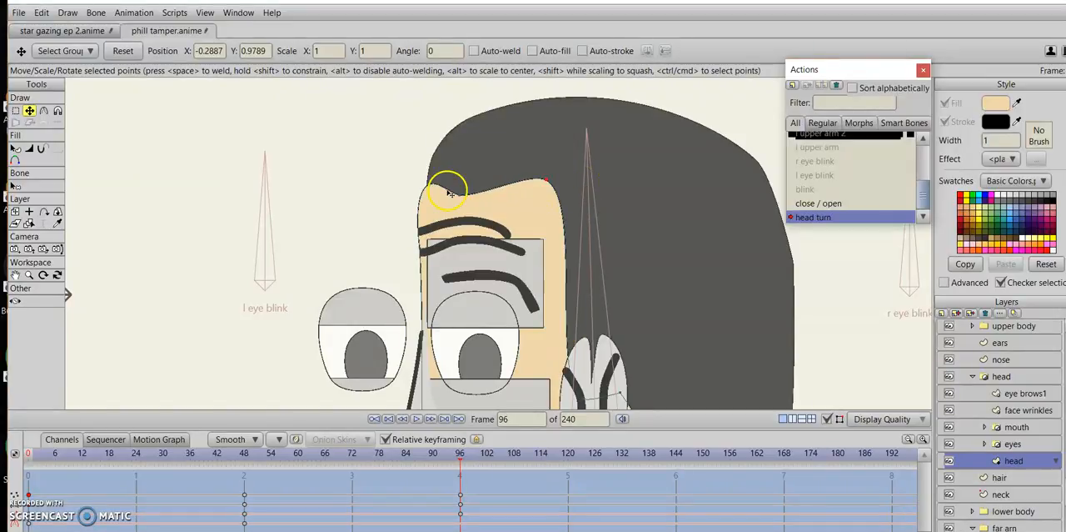
pyautogui.hotkey('ctrl', 'z')
pyautogui.hotkey('ctrl', 'z')
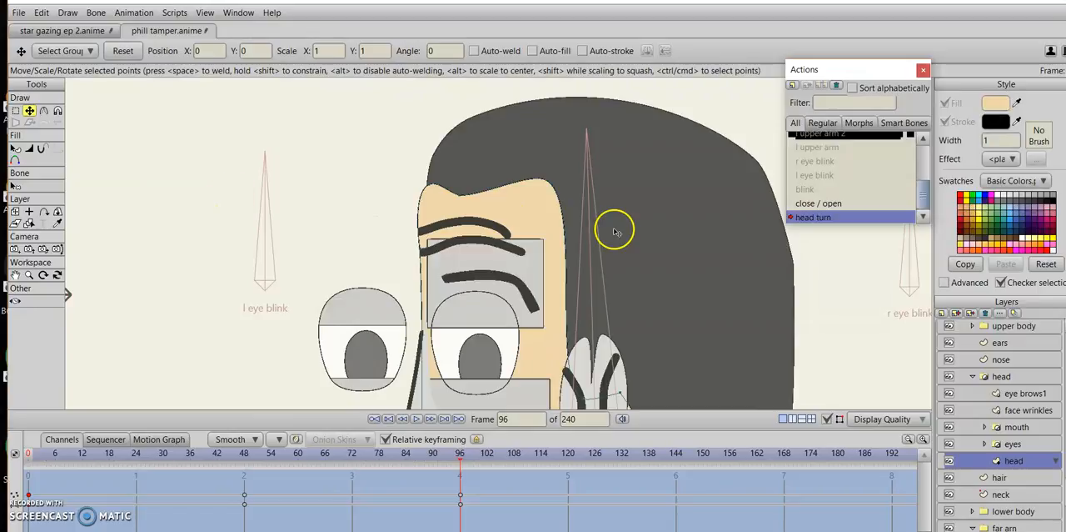
# Move the head layer's rear hairline point back toward the ear at frame 96 and sharpen the curvature of both forehead corners.
pyautogui.moveTo(556, 191); pyautogui.dragTo(582, 189)
pyautogui.click(292, 206)
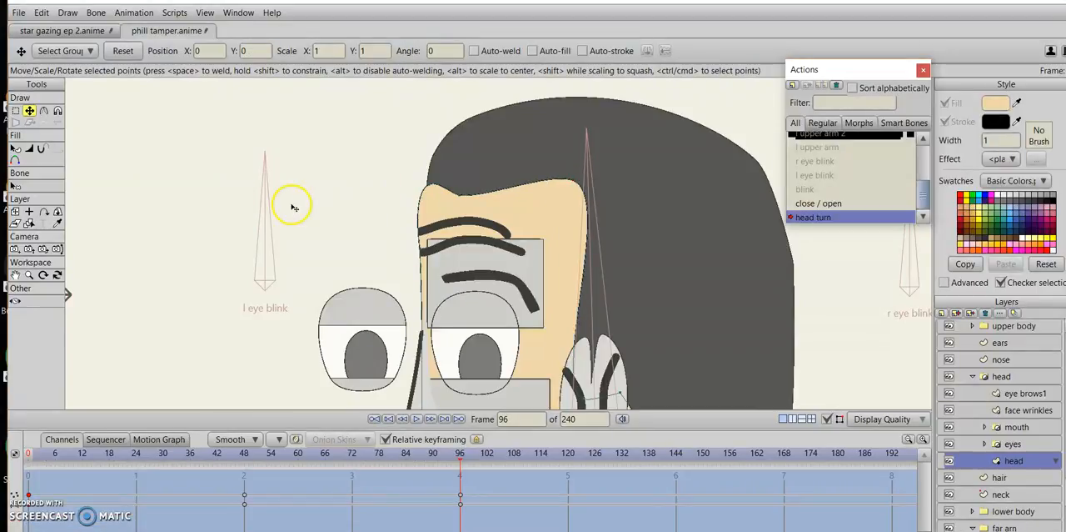
pyautogui.click(46, 111)
pyautogui.moveTo(435, 183); pyautogui.dragTo(260, 206)
pyautogui.moveTo(602, 179); pyautogui.dragTo(504, 207)
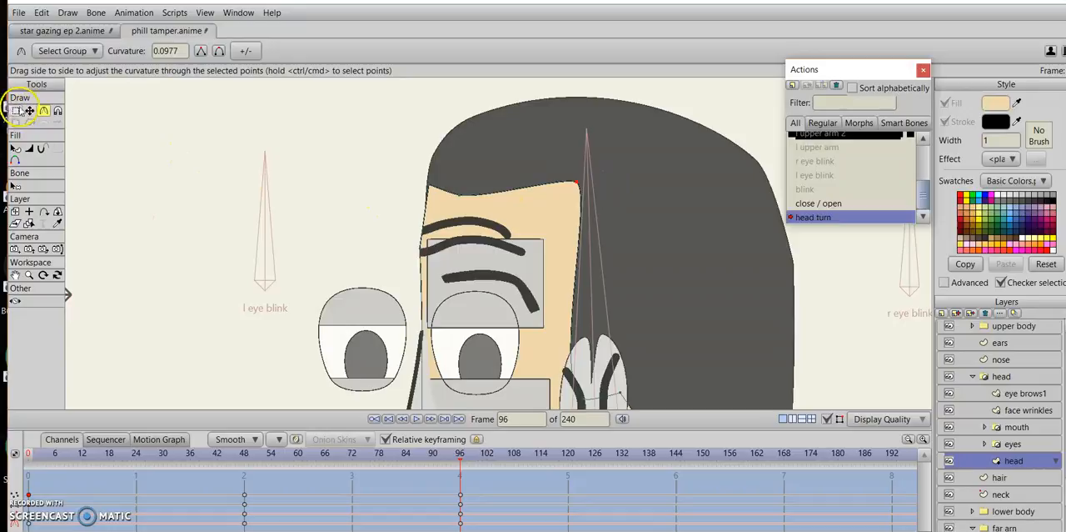
pyautogui.click(29, 110)
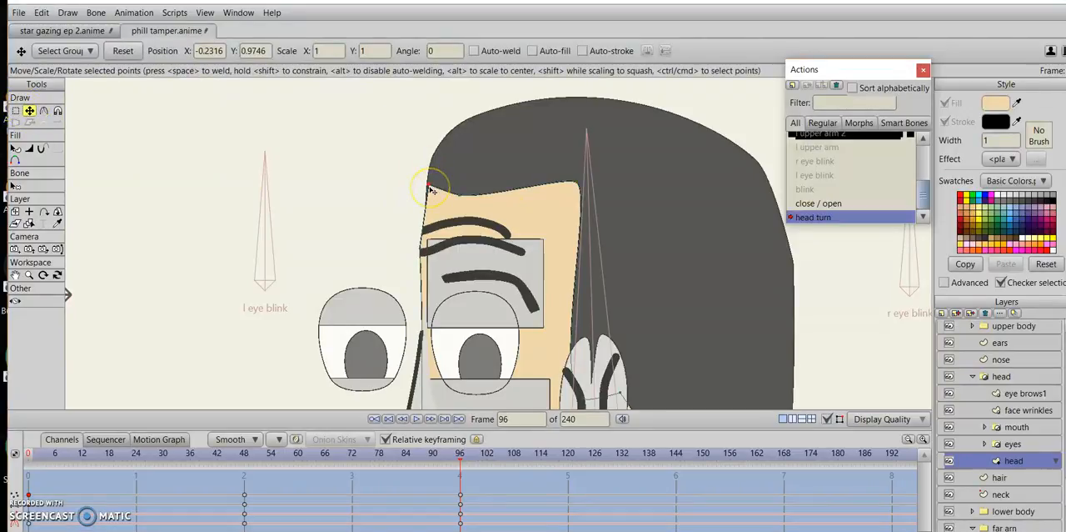
pyautogui.click(432, 241)
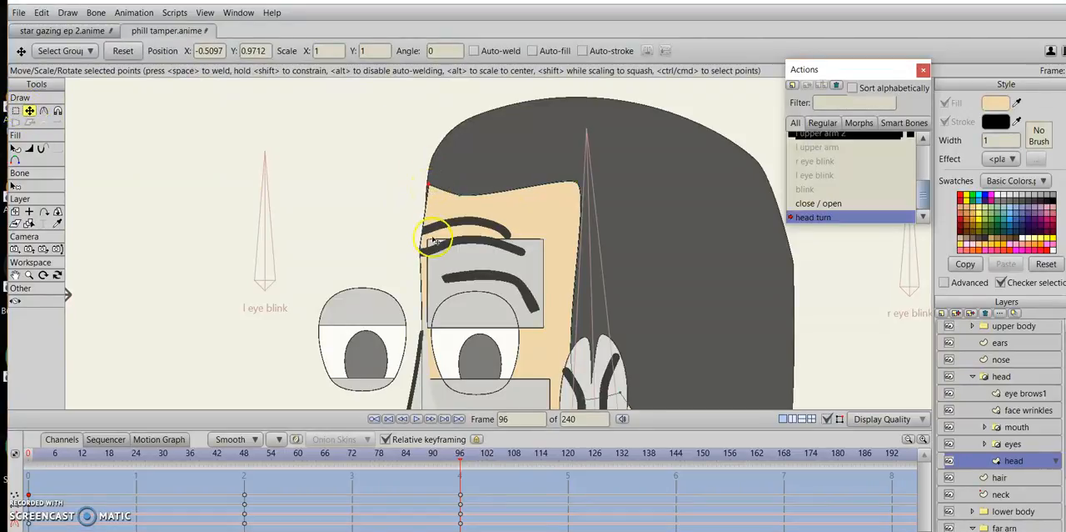
pyautogui.click(387, 207)
pyautogui.click(429, 196)
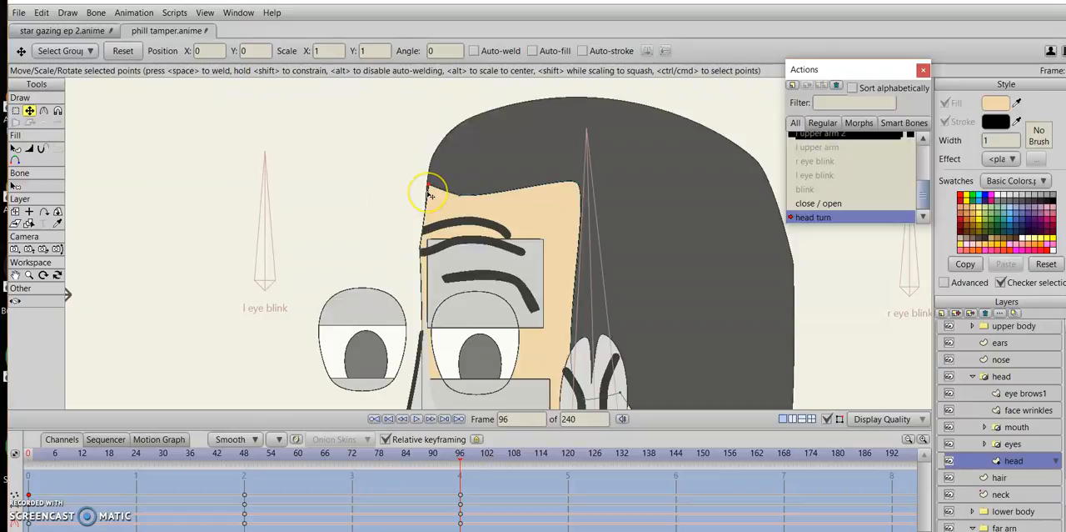
pyautogui.click(427, 194)
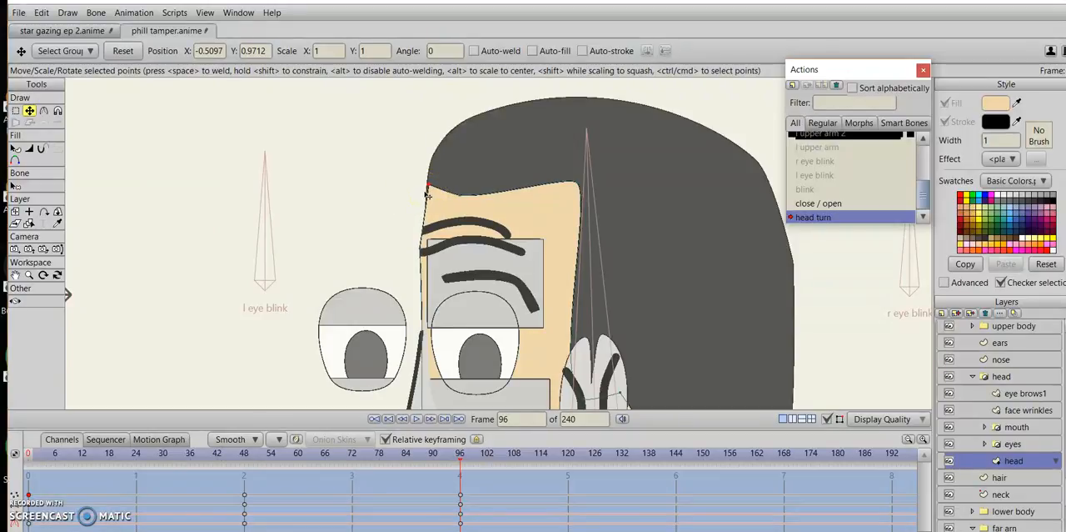
pyautogui.click(340, 207)
pyautogui.click(435, 196)
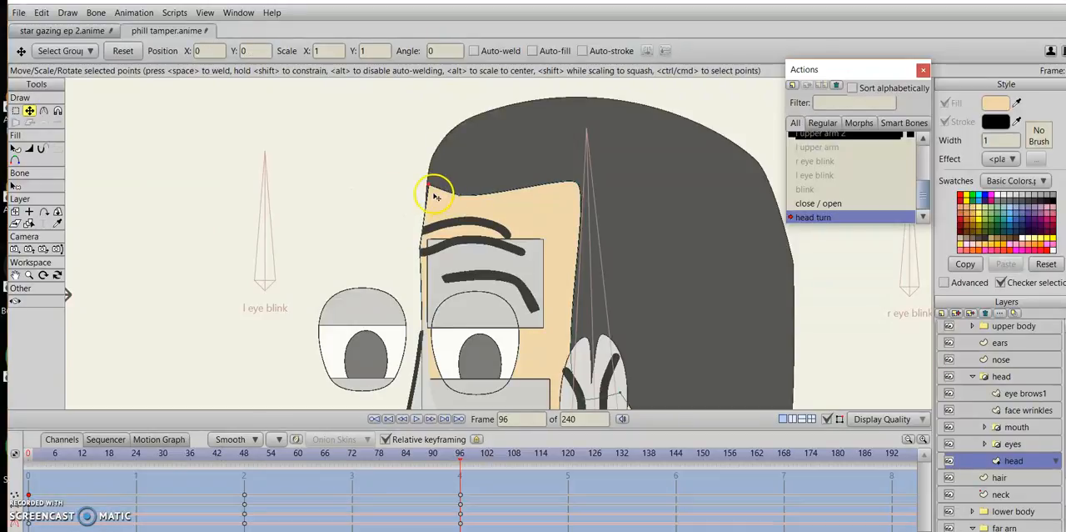
pyautogui.click(432, 197)
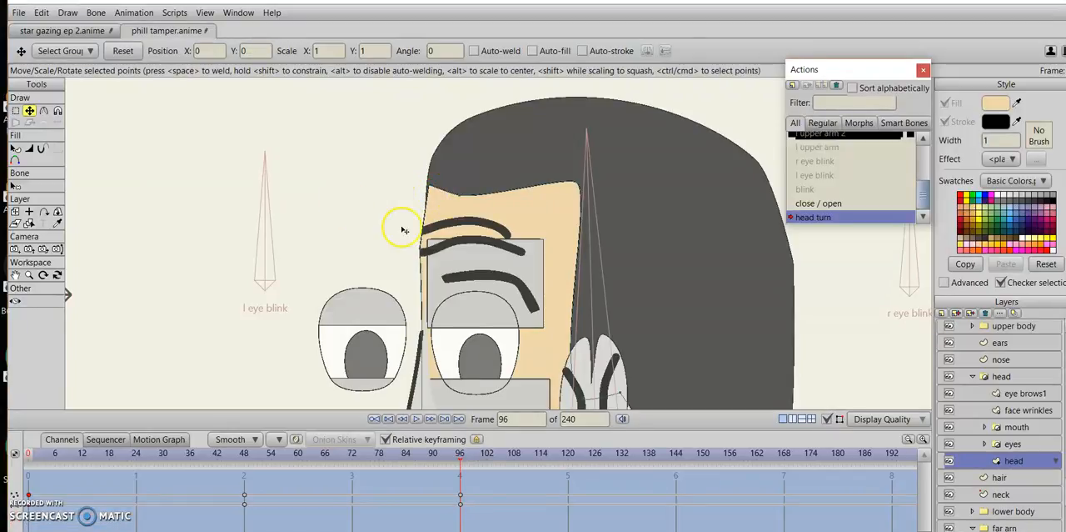
pyautogui.scroll(3, 402, 230)
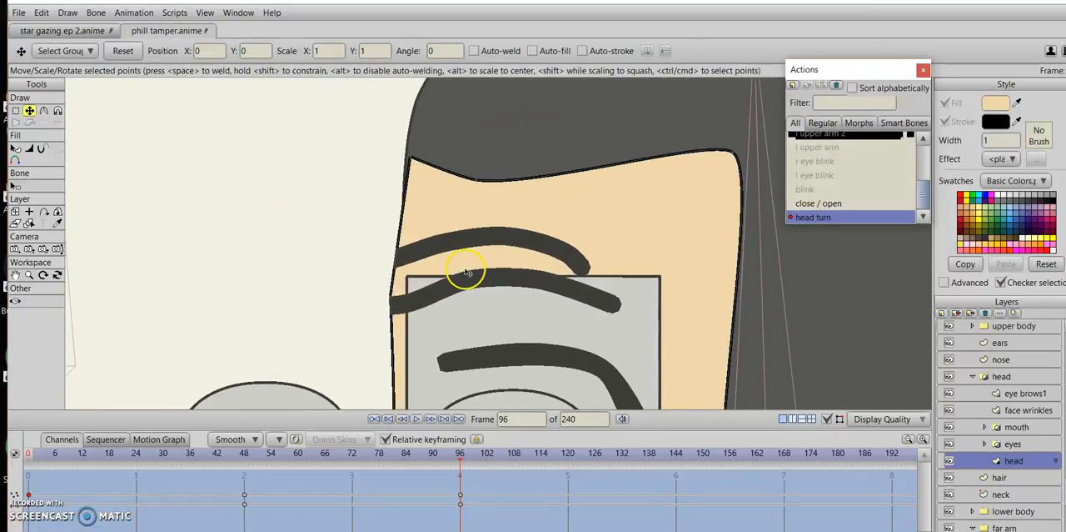
pyautogui.click(417, 156)
pyautogui.moveTo(416, 156); pyautogui.dragTo(393, 178)
pyautogui.hotkey('ctrl', 'z')
pyautogui.hotkey('ctrl', 'z')
# Delete the head layer's keyframes at frame 48 and raise the front hairline corner slightly along the hair edge at frame 96.
pyautogui.click(322, 196)
pyautogui.click(408, 166)
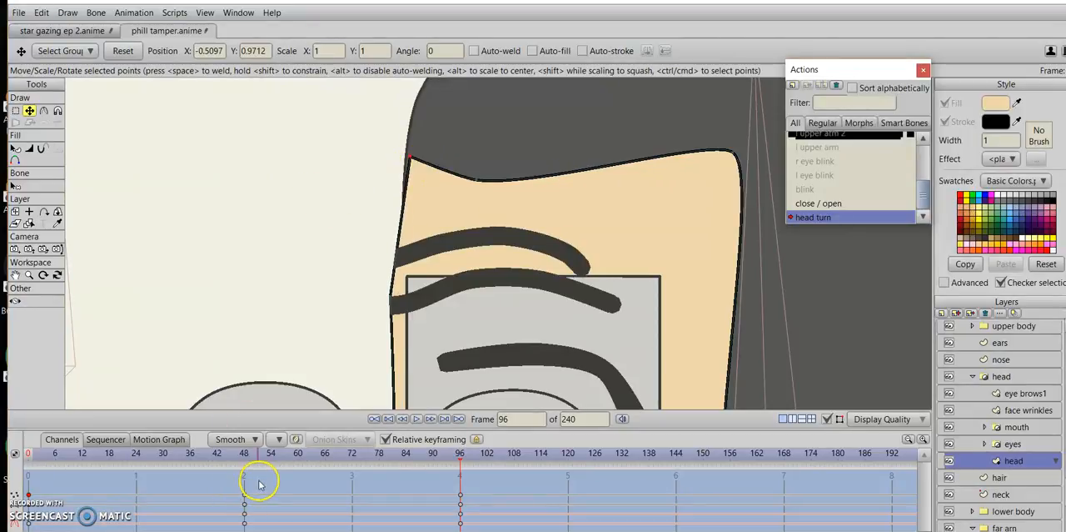
pyautogui.moveTo(259, 484); pyautogui.dragTo(211, 528)
pyautogui.press('Delete')
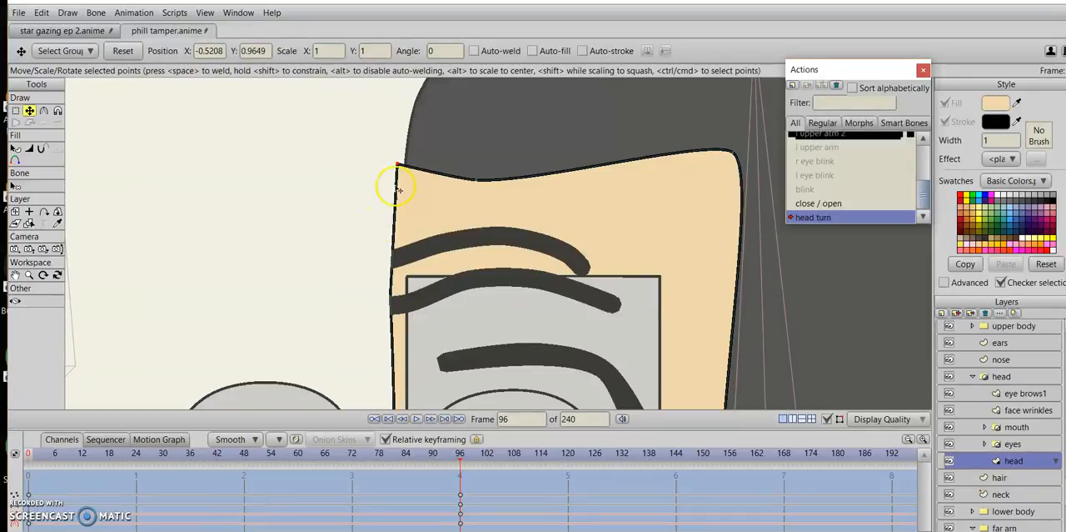
pyautogui.moveTo(399, 173); pyautogui.dragTo(410, 157)
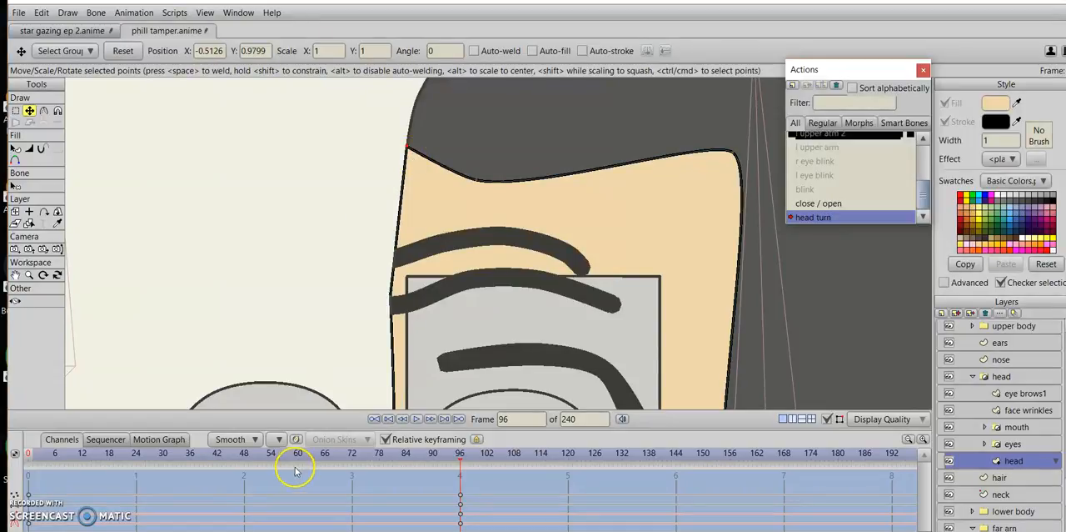
# Copy the head layer's frame 0 keyframes to frame 48 to restore the front view.
pyautogui.moveTo(44, 483); pyautogui.dragTo(13, 527)
pyautogui.click(244, 456)
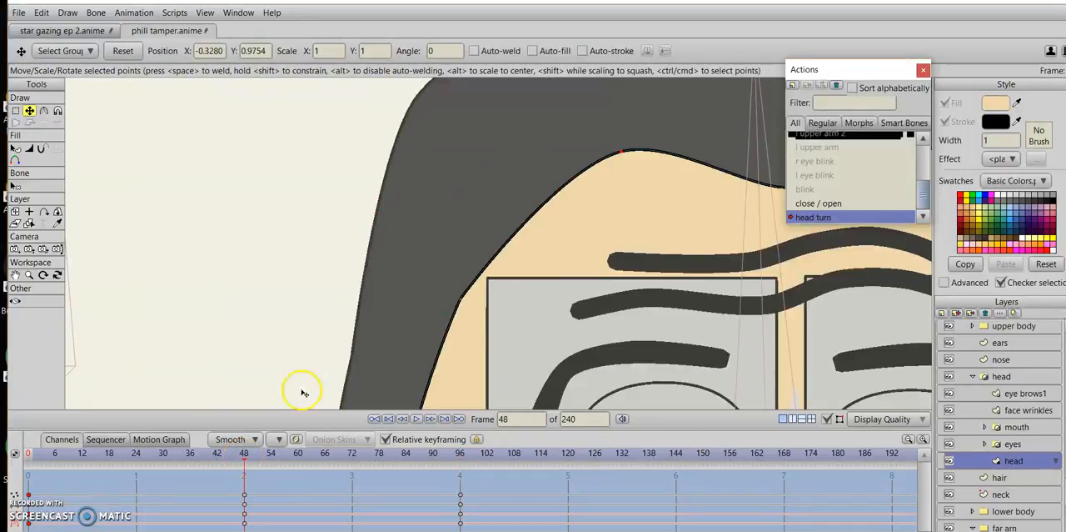
pyautogui.scroll(-3, 303, 388)
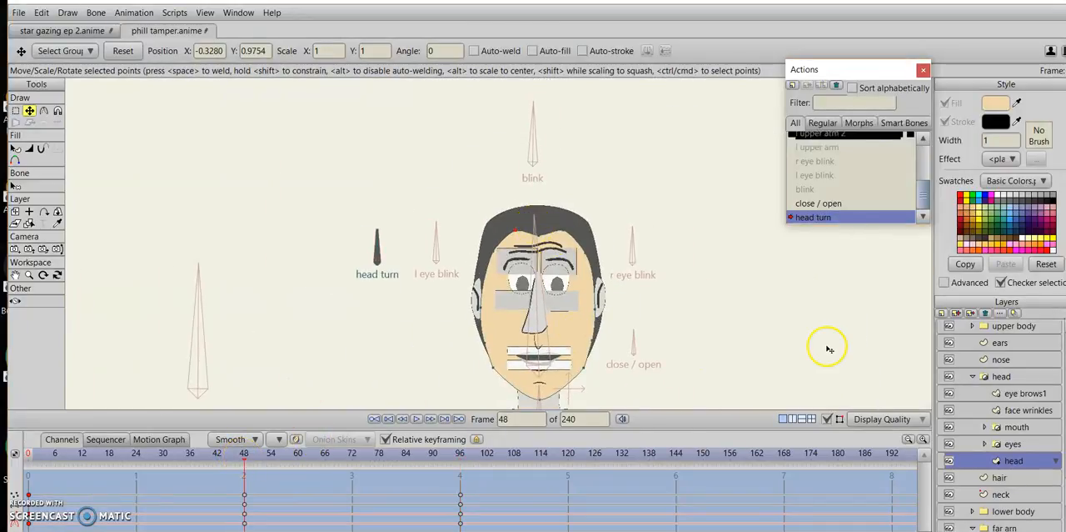
# Return to the Mainline timeline, collapse the head group and select the phill tamper bone layer.
pyautogui.click(925, 157)
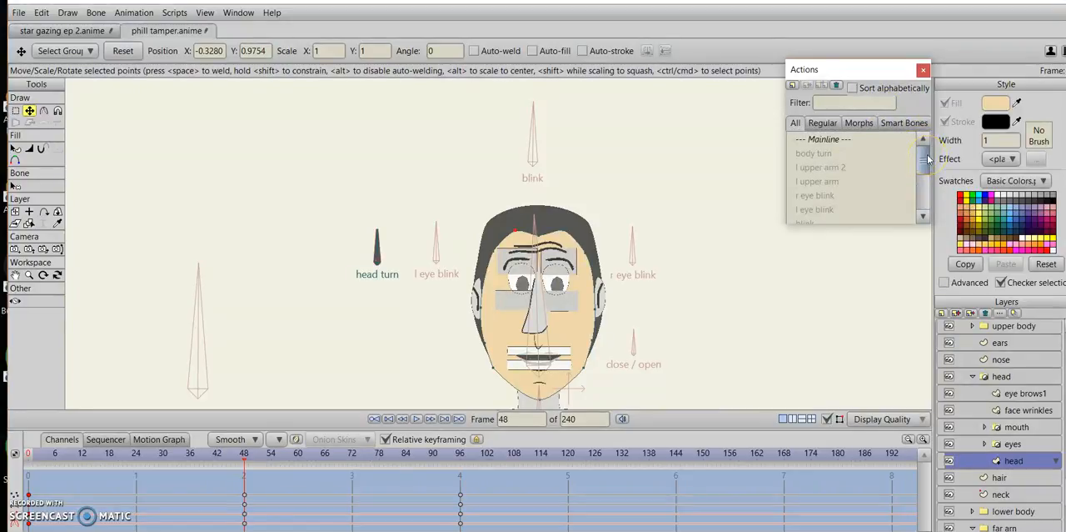
pyautogui.doubleClick(867, 154)
pyautogui.moveTo(773, 329); pyautogui.dragTo(741, 288)
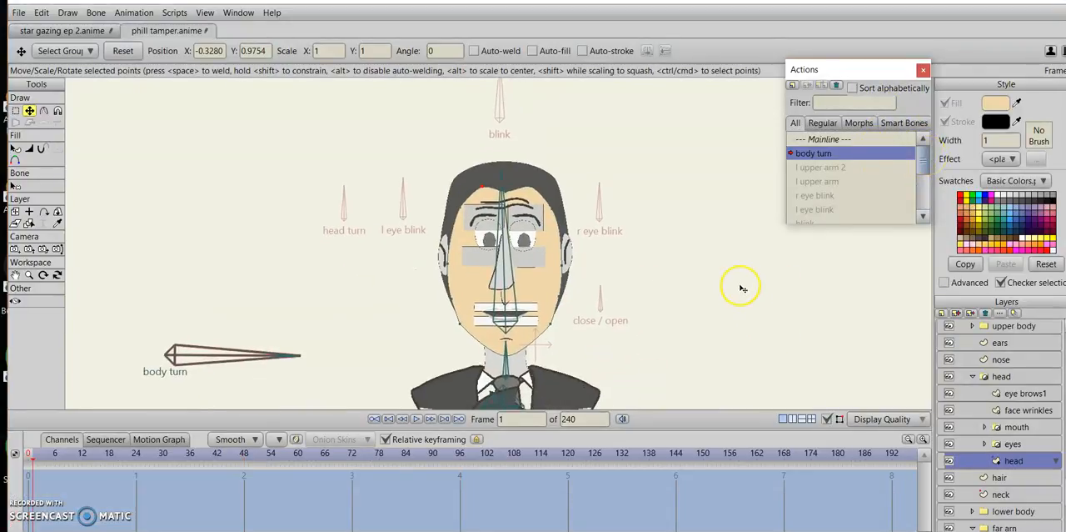
pyautogui.doubleClick(849, 139)
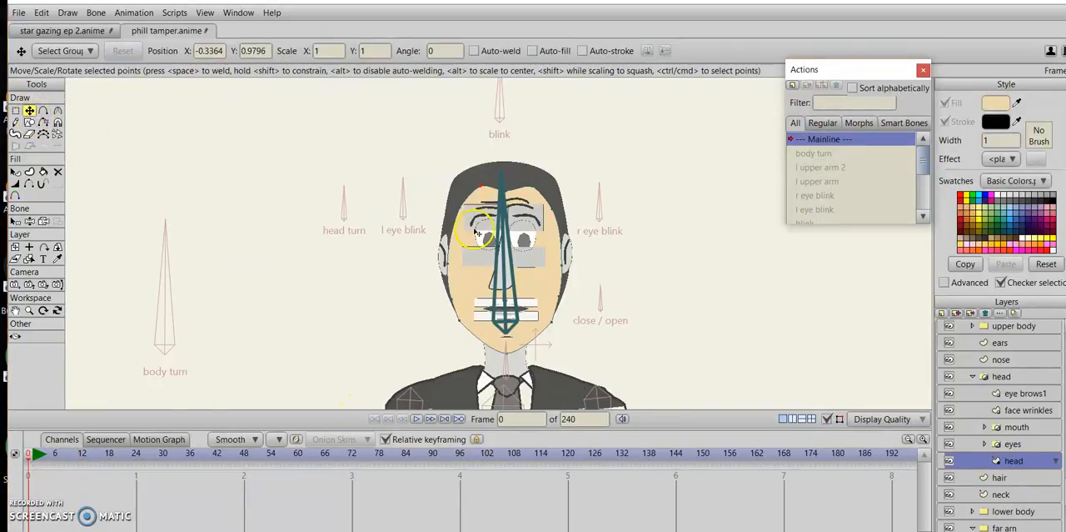
pyautogui.click(972, 375)
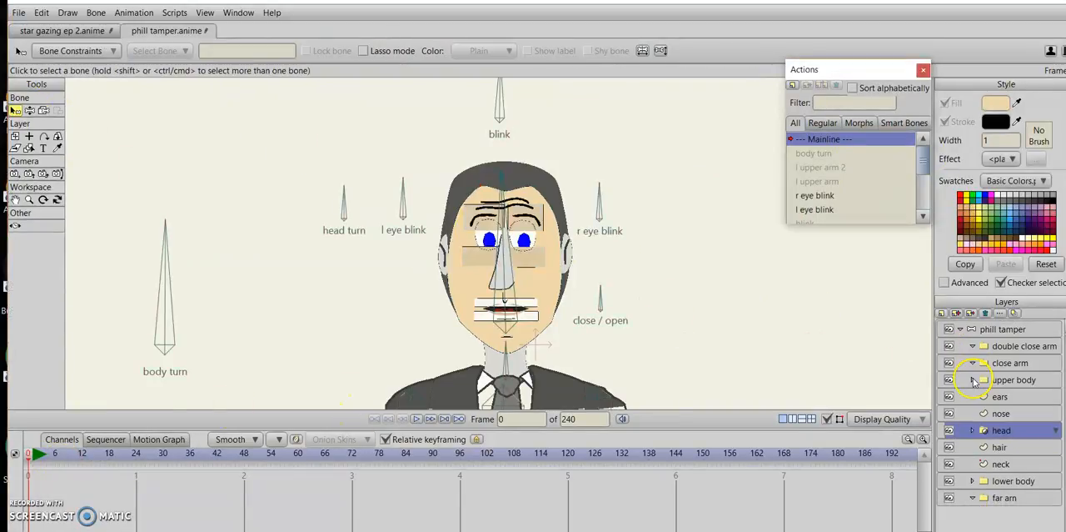
pyautogui.click(964, 331)
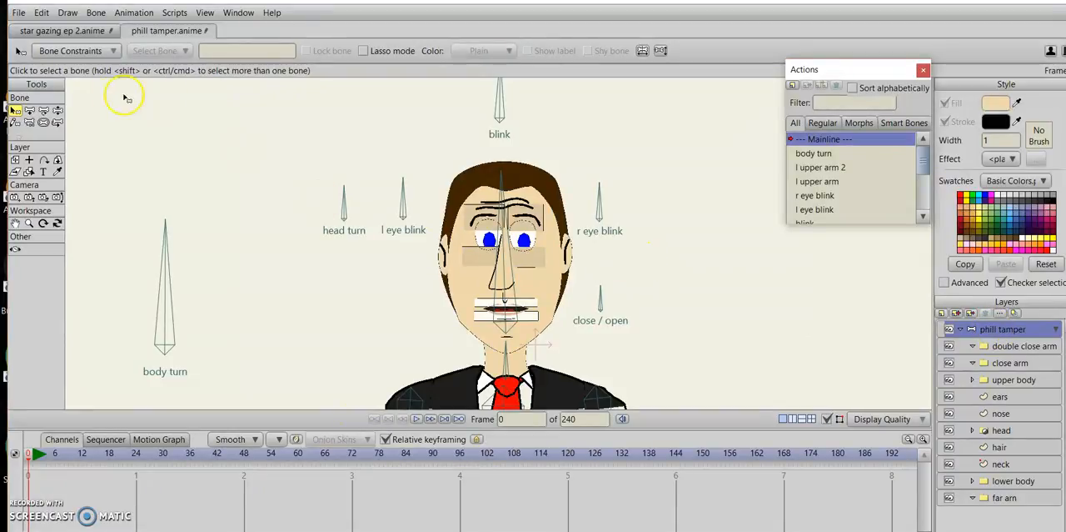
# Rotate the head turn bone until the head faces left in profile, and render a preview to inspect the head up close.
pyautogui.click(57, 110)
pyautogui.moveTo(352, 203); pyautogui.dragTo(319, 223)
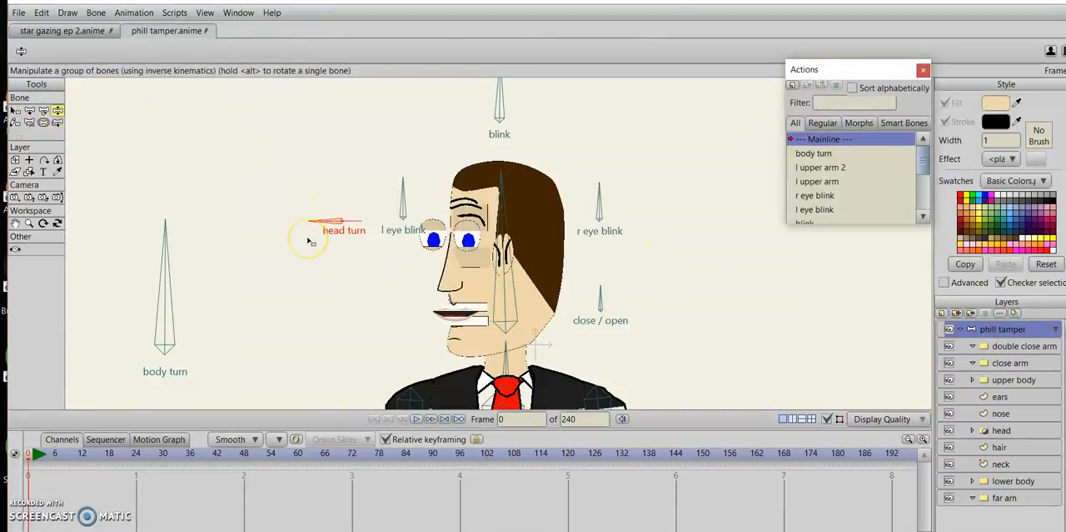
pyautogui.hotkey('ctrl', 'r')
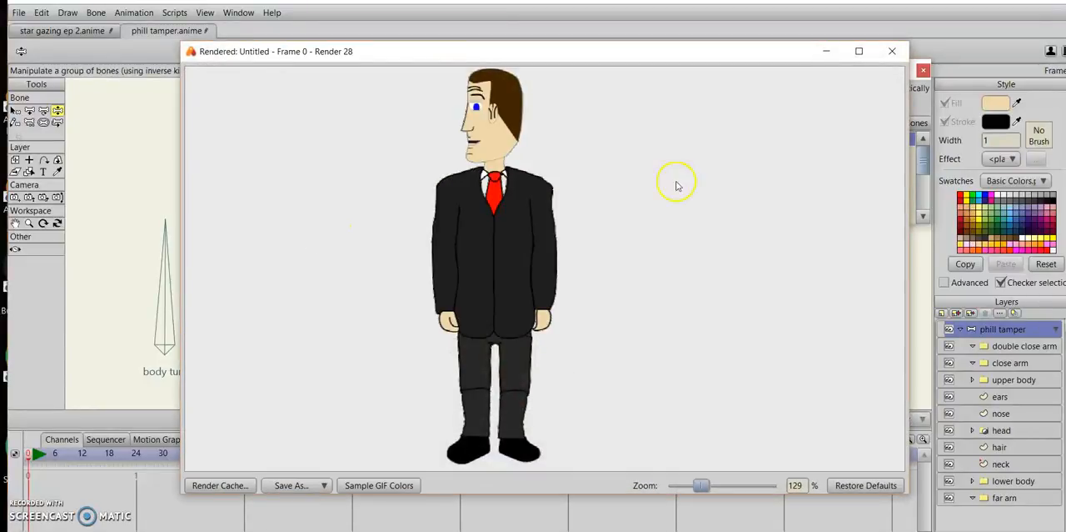
pyautogui.scroll(5, 752, 195)
pyautogui.moveTo(752, 195); pyautogui.dragTo(800, 414)
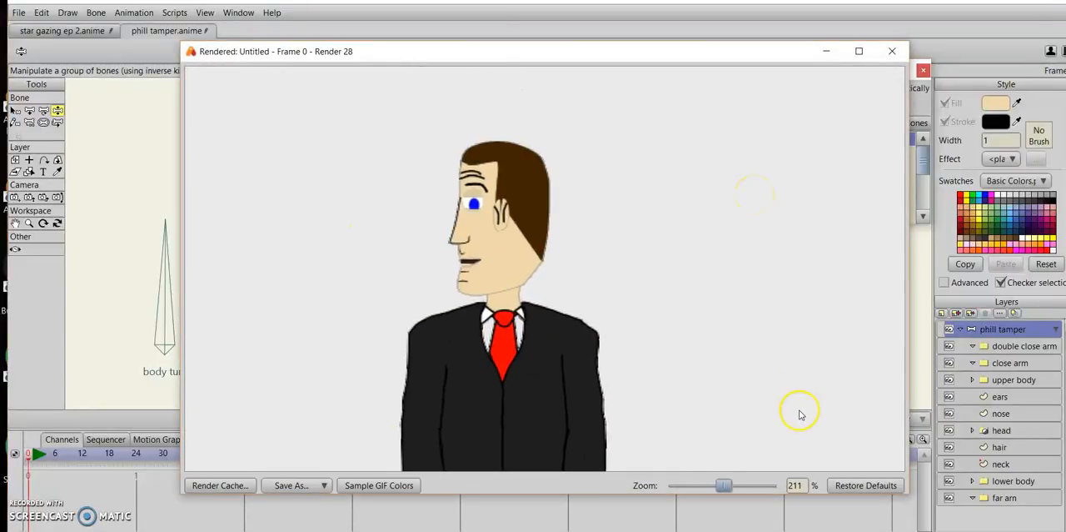
pyautogui.scroll(3, 660, 275)
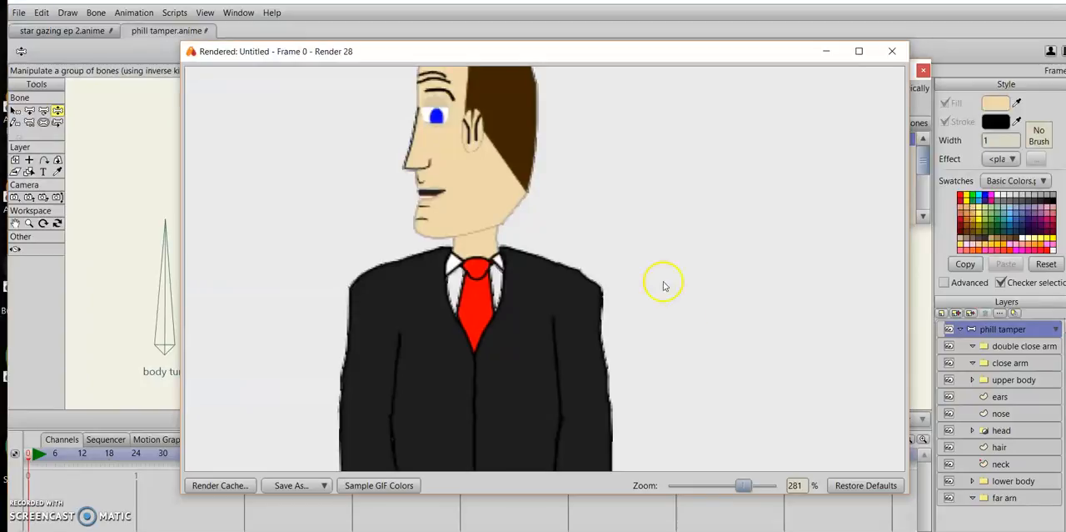
pyautogui.moveTo(664, 285); pyautogui.dragTo(697, 339)
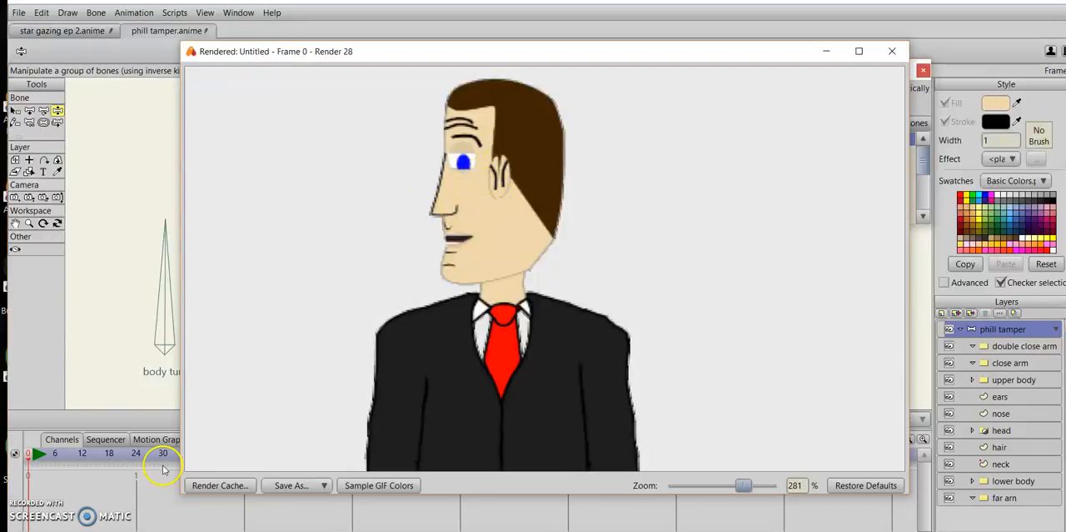
pyautogui.click(896, 52)
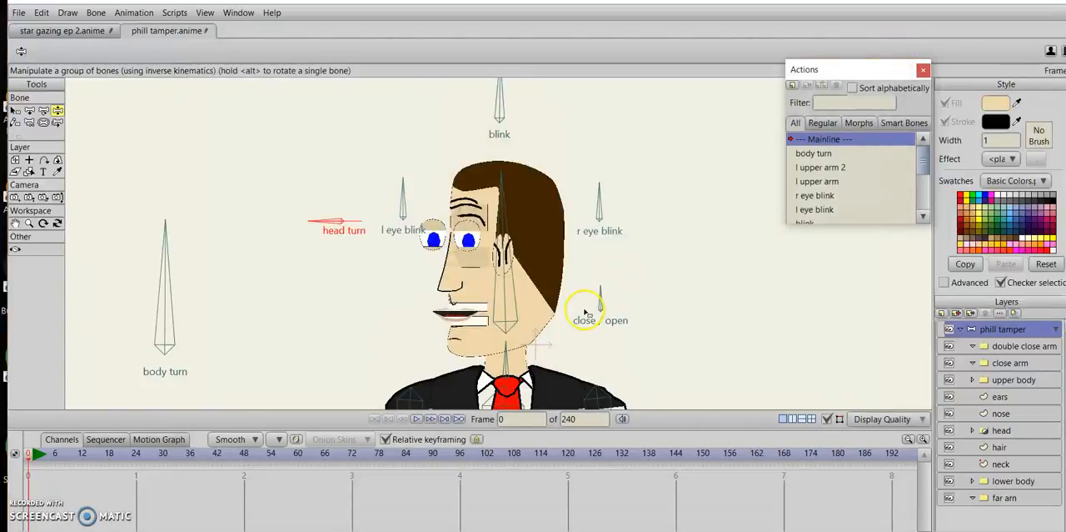